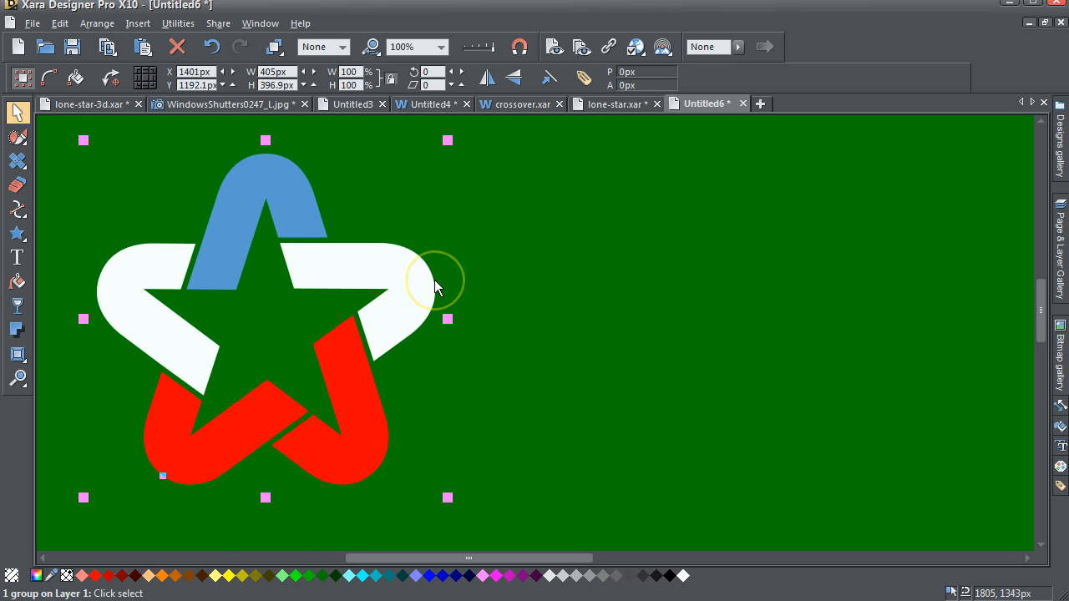
- Draw a five-pointed star about 224 px wide and 264 px tall beside the logo with the QuickShape tool
click(130, 161)
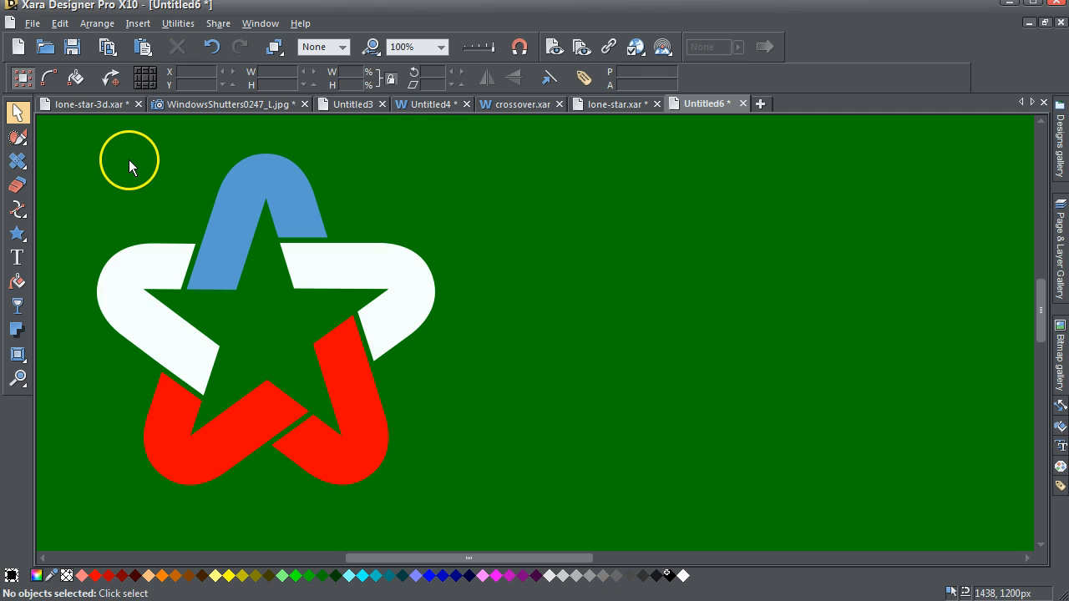
click(18, 234)
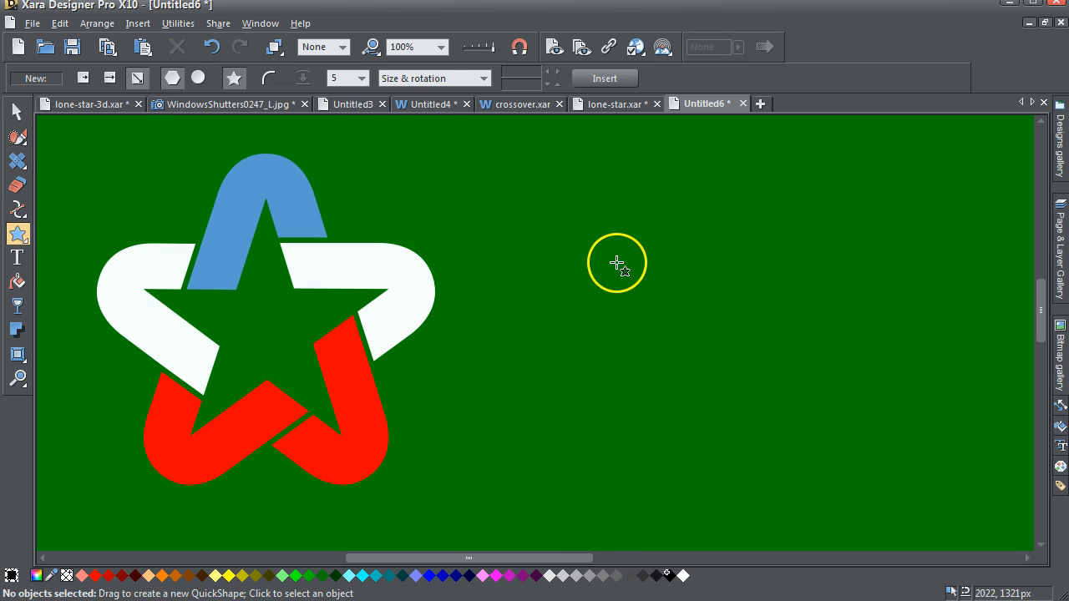
drag(529, 210, 755, 369)
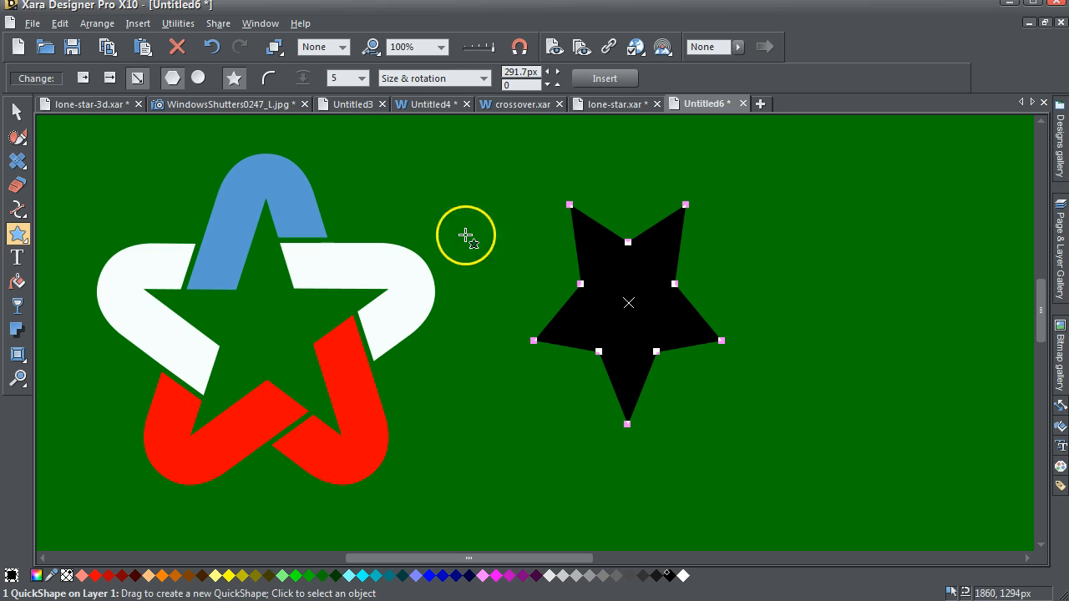
- Squash the black star to about 210 px tall and flip it vertically so one point faces up
click(17, 114)
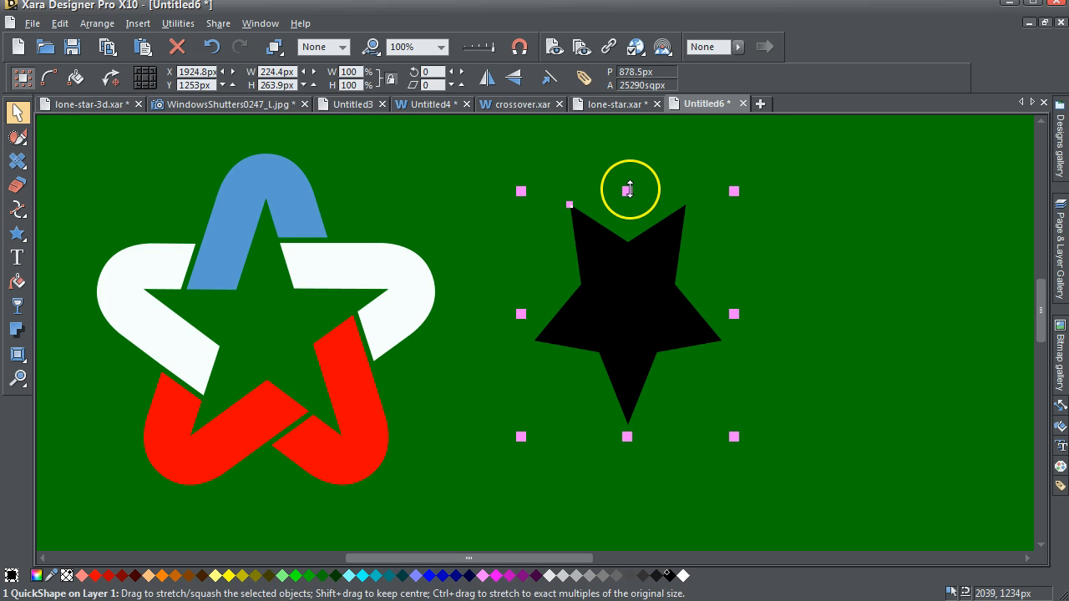
drag(627, 191, 625, 236)
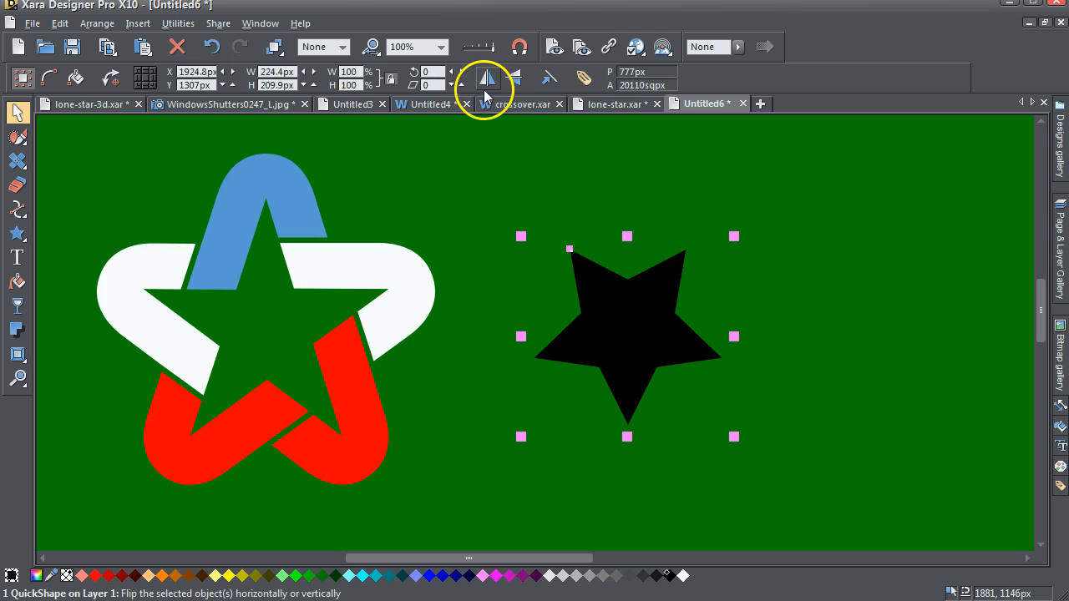
click(512, 77)
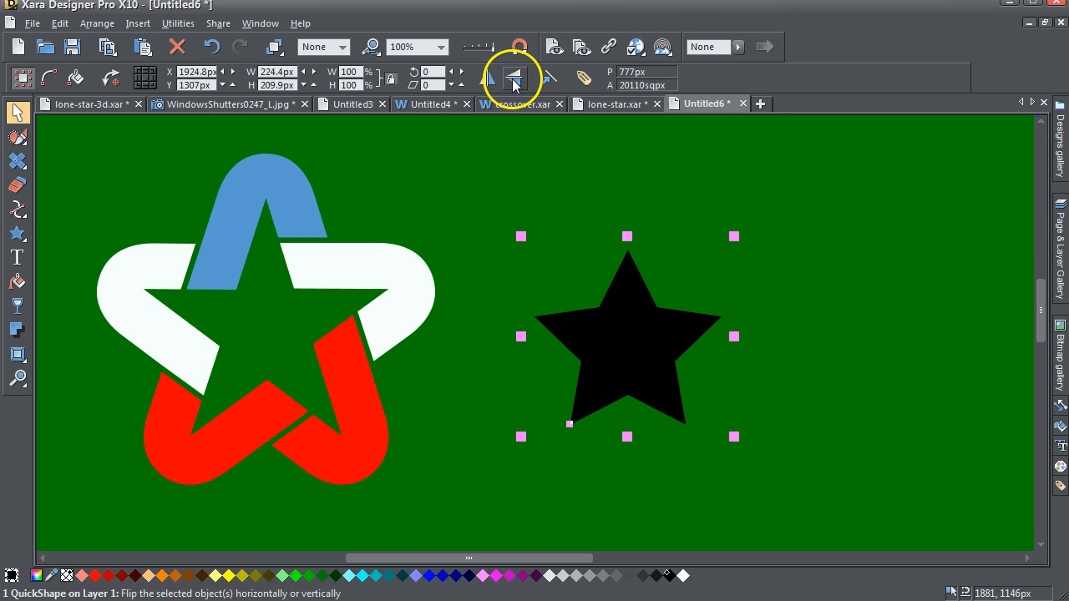
click(597, 366)
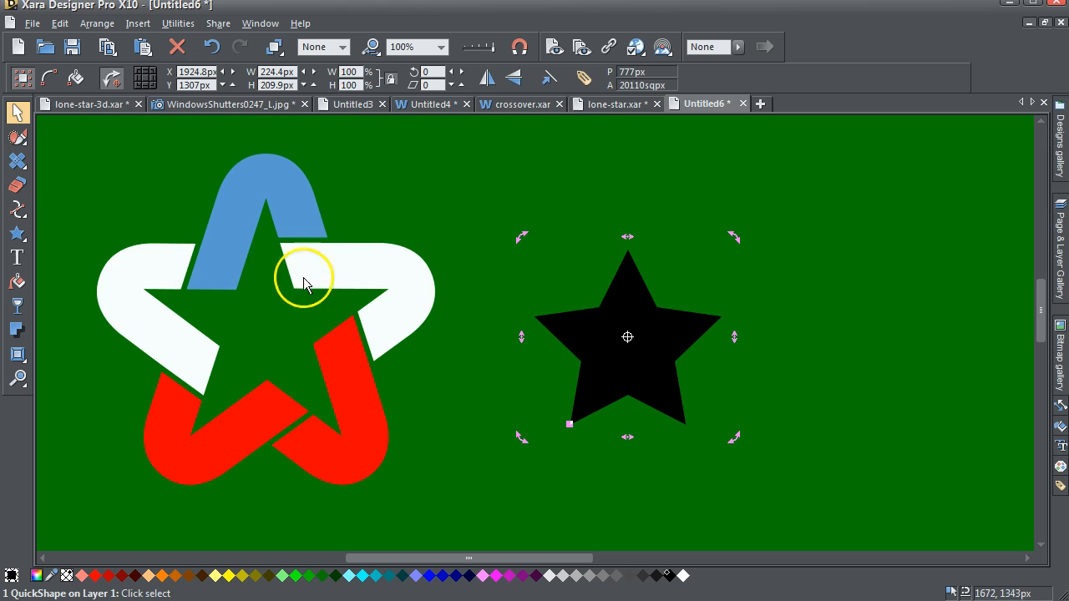
- Pull the star's inner points inward to make sharper arms, and place it inside the logo's star-shaped opening
click(18, 235)
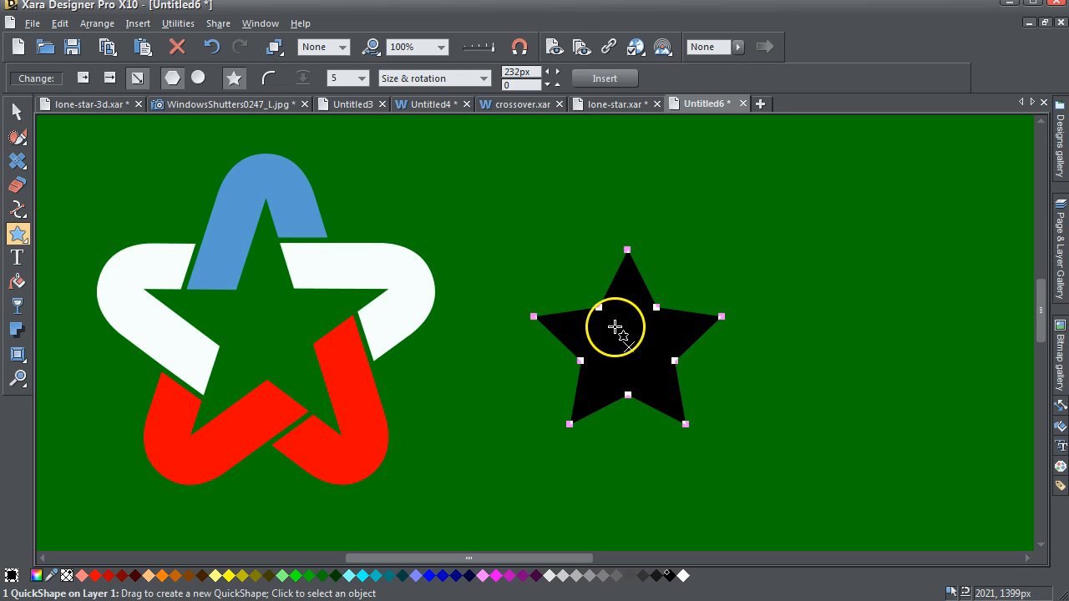
drag(598, 309, 258, 327)
click(18, 112)
click(598, 204)
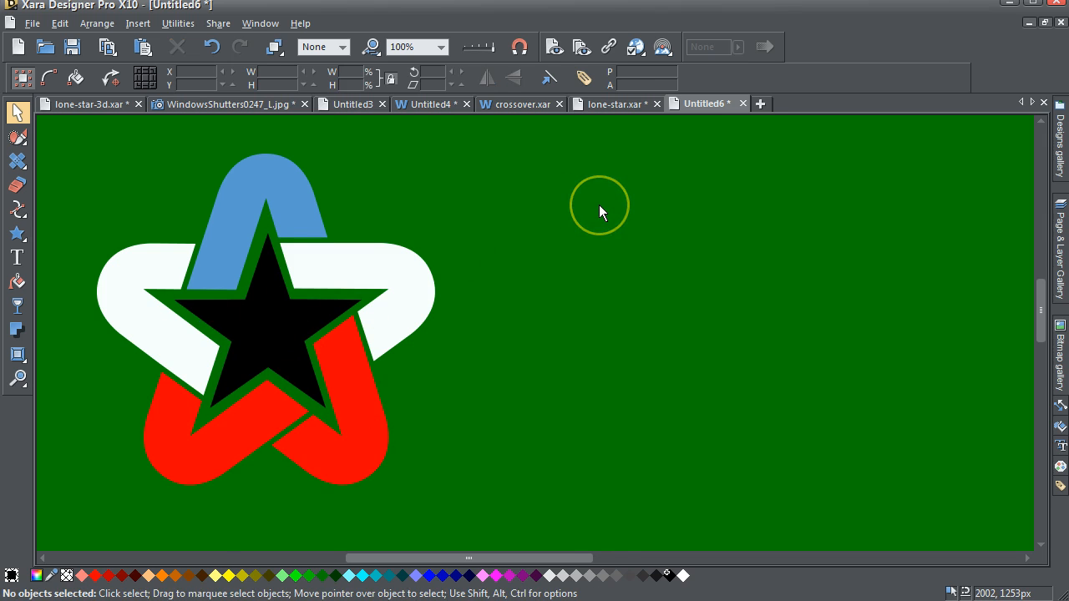
- Enlarge the black star to about 288 by 269 px and align it with the logo's star-shaped opening
click(269, 336)
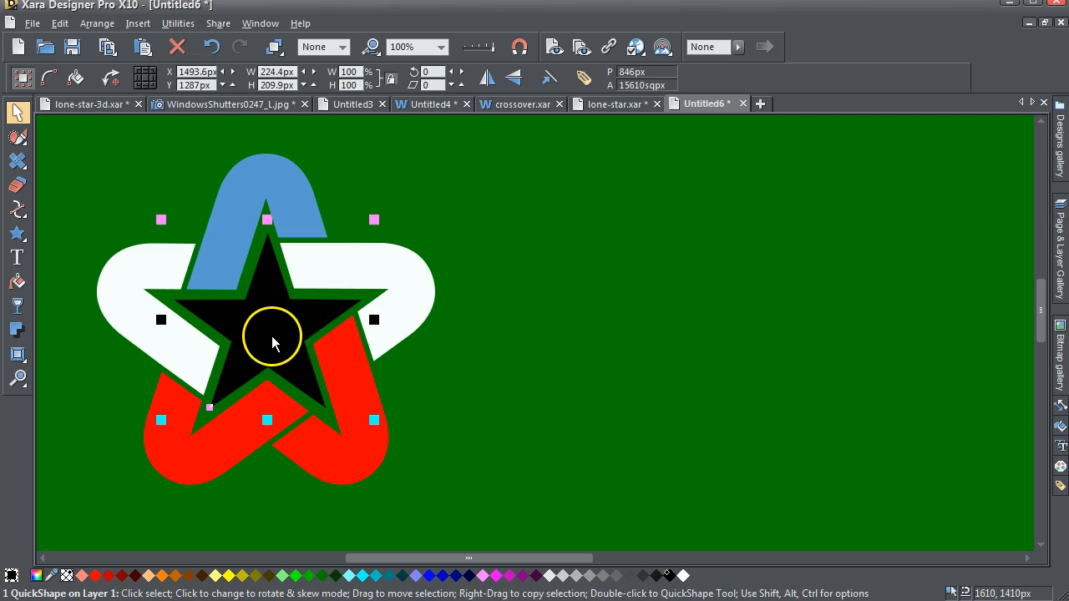
drag(374, 218, 397, 197)
drag(262, 340, 263, 338)
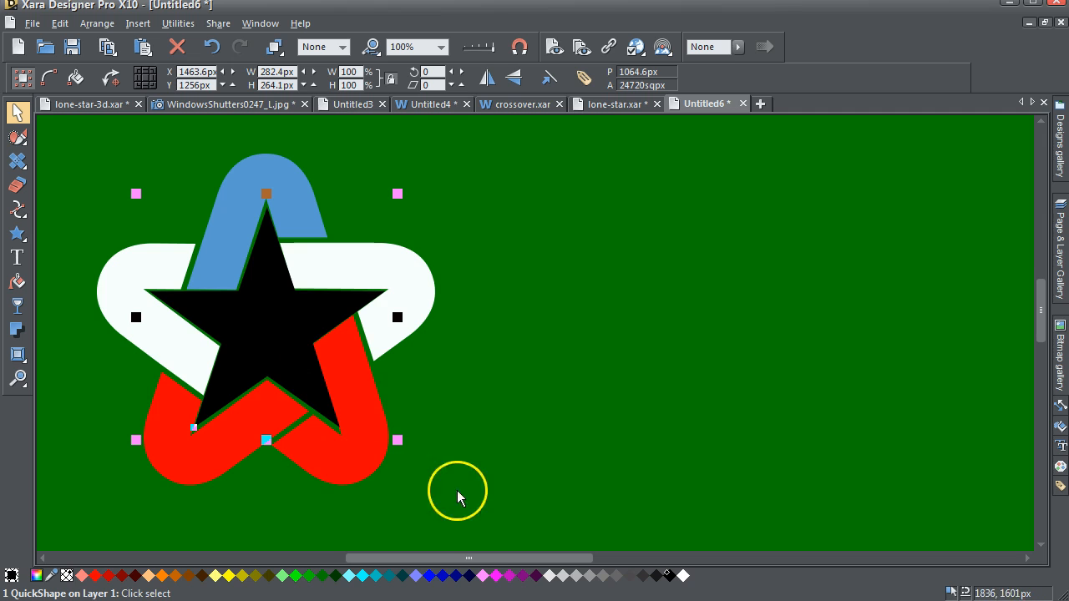
drag(397, 440, 401, 445)
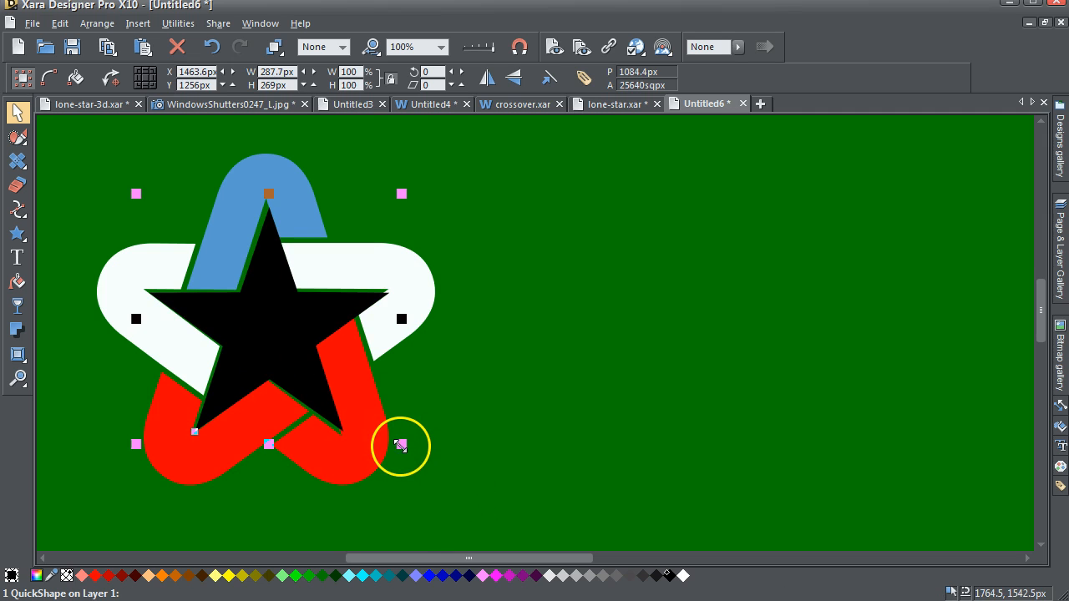
- Move the black star out of the logo into the empty area beside it and deselect it
drag(304, 366, 768, 350)
click(578, 278)
click(741, 303)
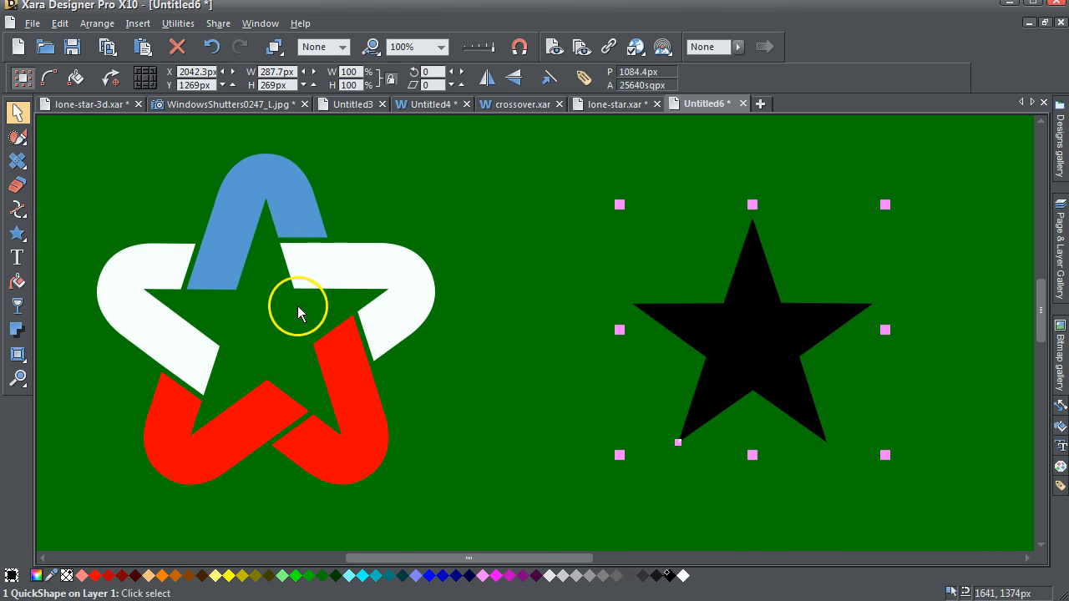
click(483, 288)
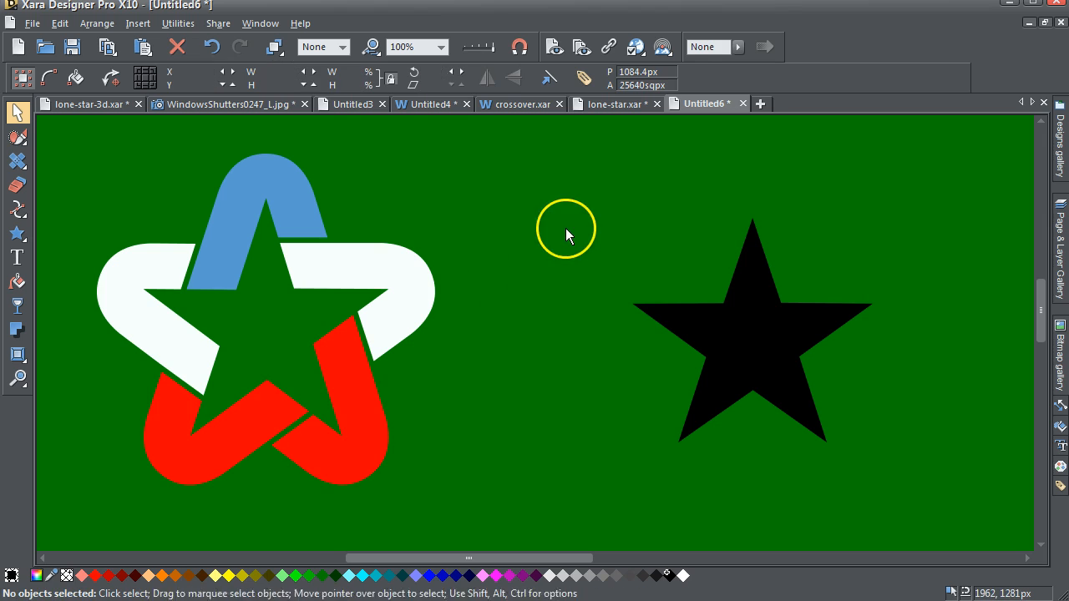
- Fill the upper of the two stacked stars yellow and send it behind the black one
click(758, 324)
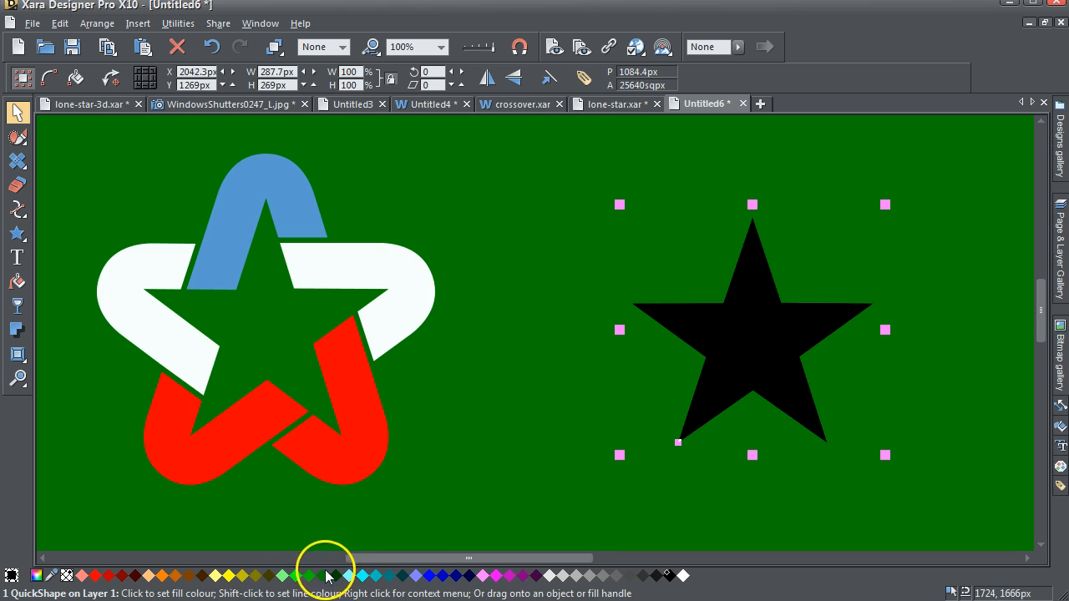
click(230, 575)
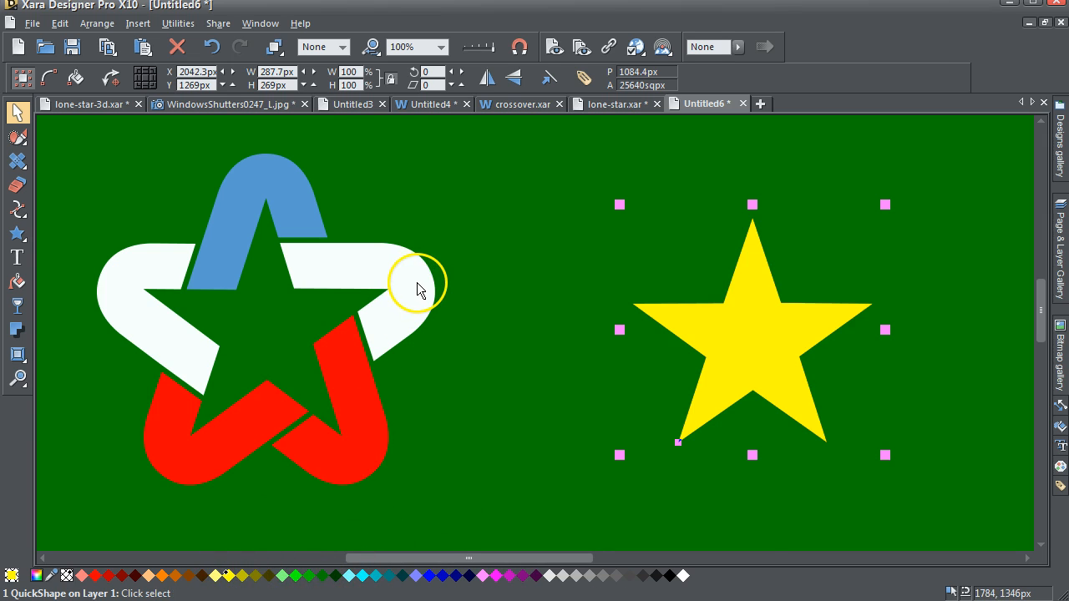
key(ctrl+z)
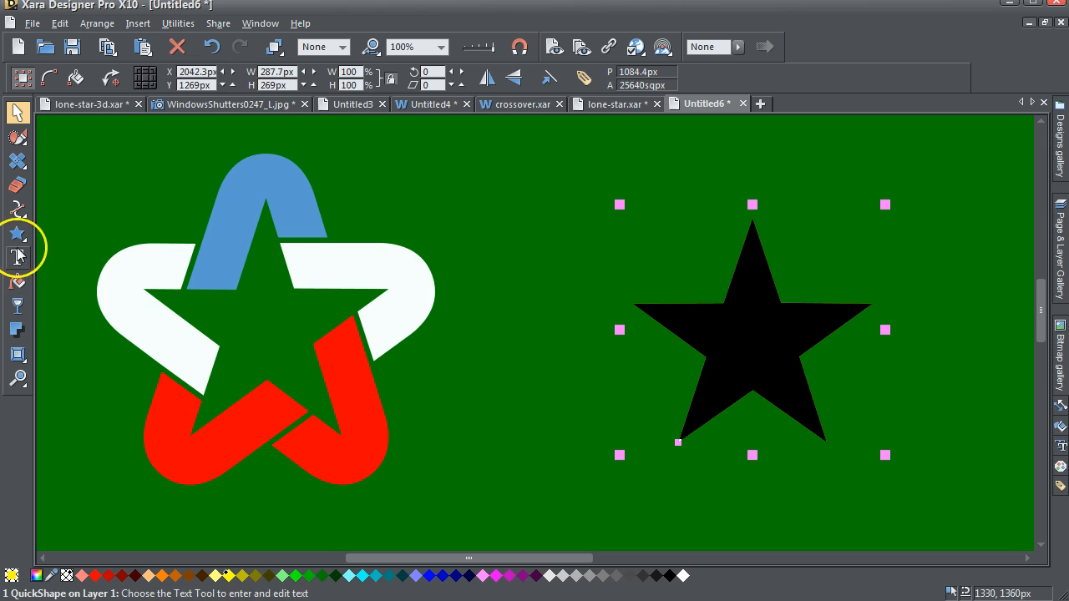
- Add a one-step outer contour with rounded corners and a width of 47.3 px to the yellow star
click(76, 234)
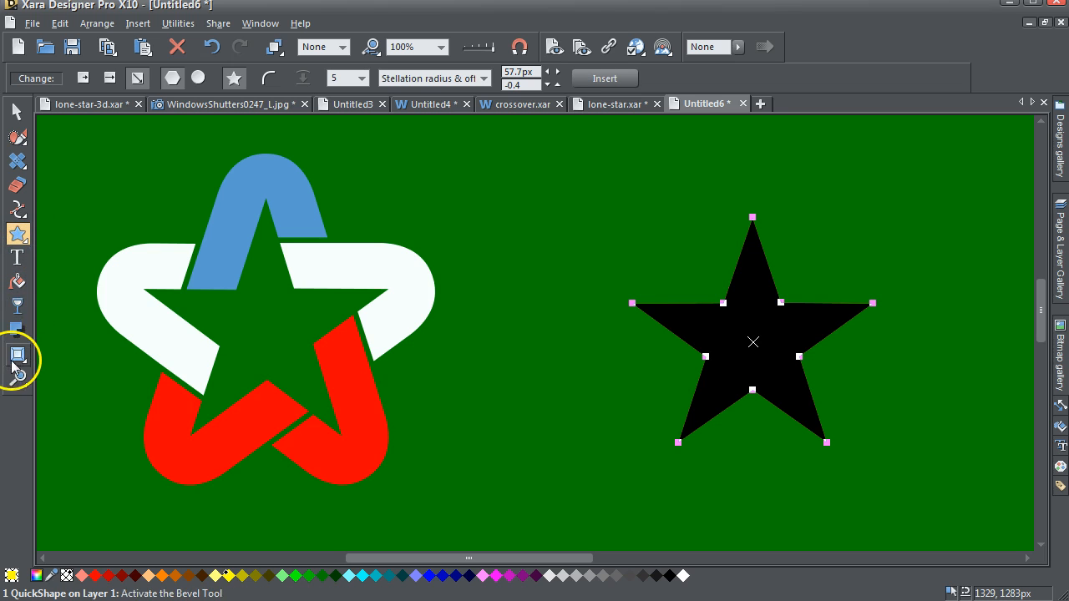
mouse_move(16, 354)
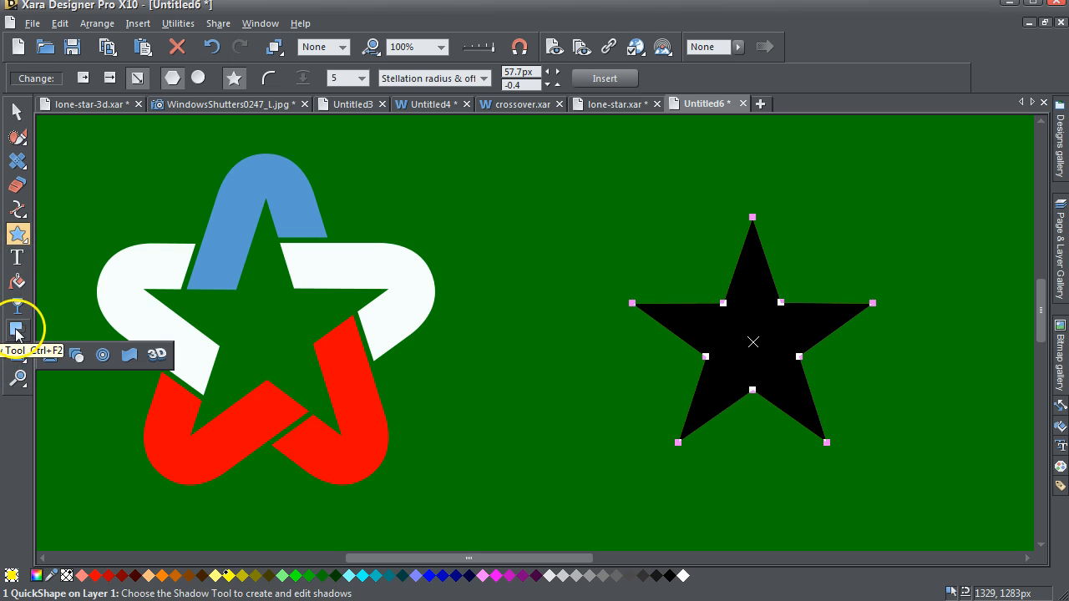
click(102, 355)
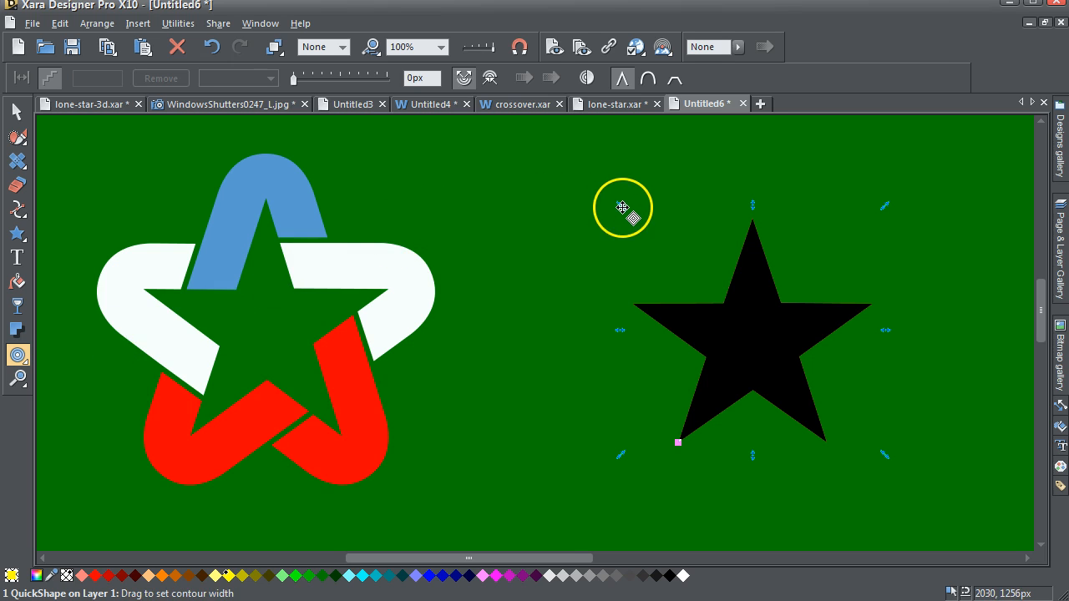
drag(621, 206, 594, 194)
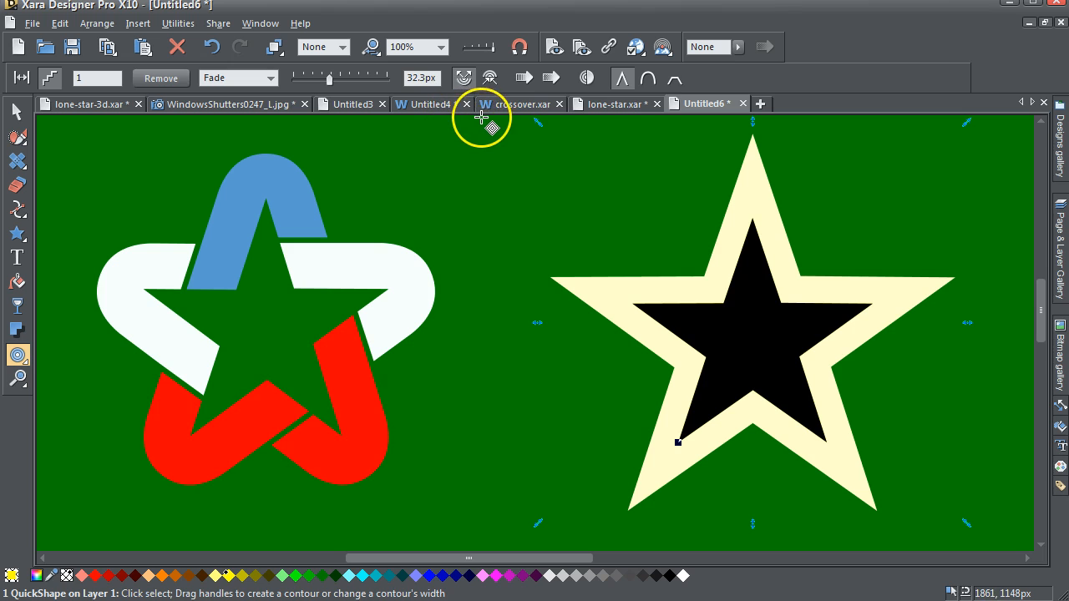
click(650, 78)
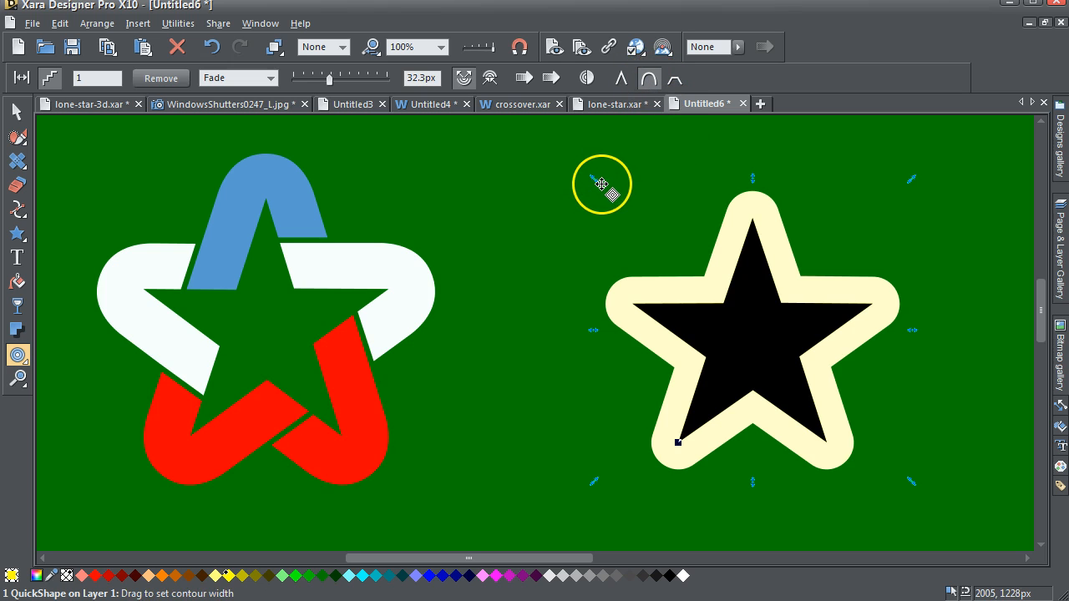
drag(593, 179, 581, 168)
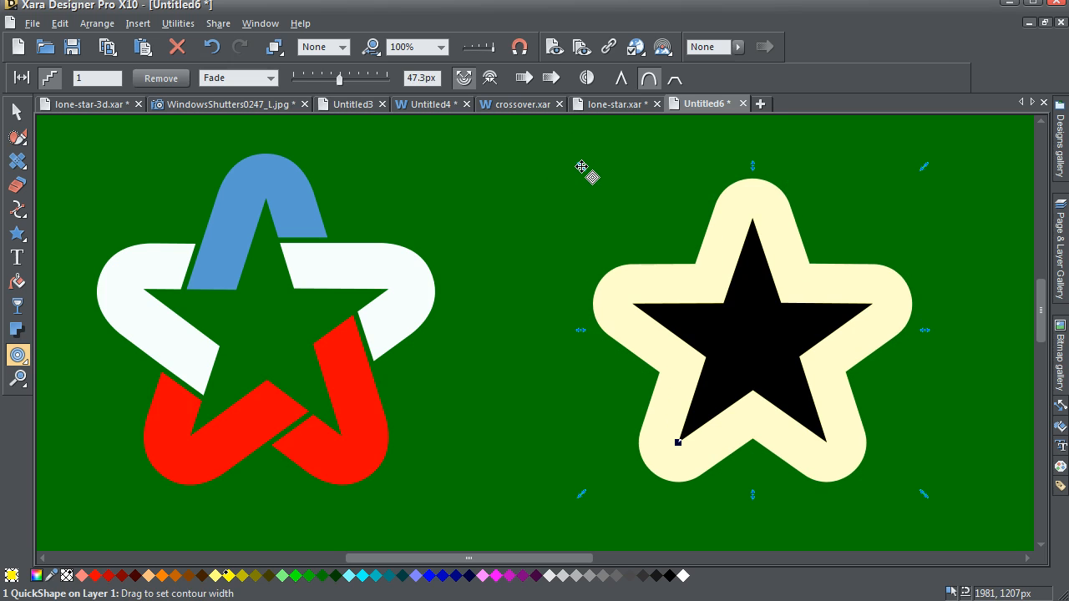
- Move the contoured yellow star off the black star and undo the move
click(17, 110)
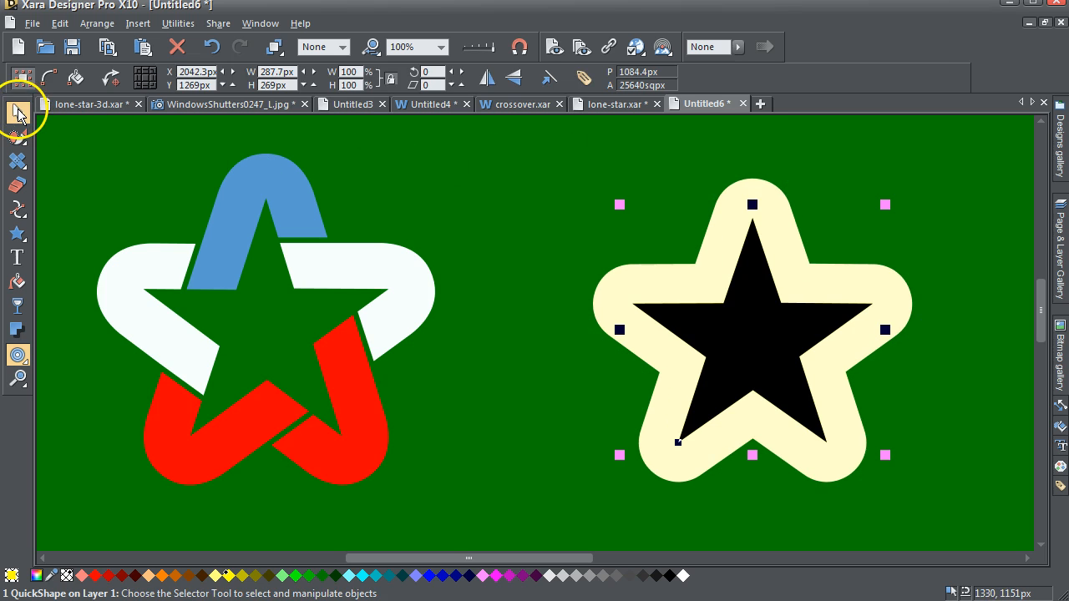
click(682, 292)
drag(682, 291, 406, 396)
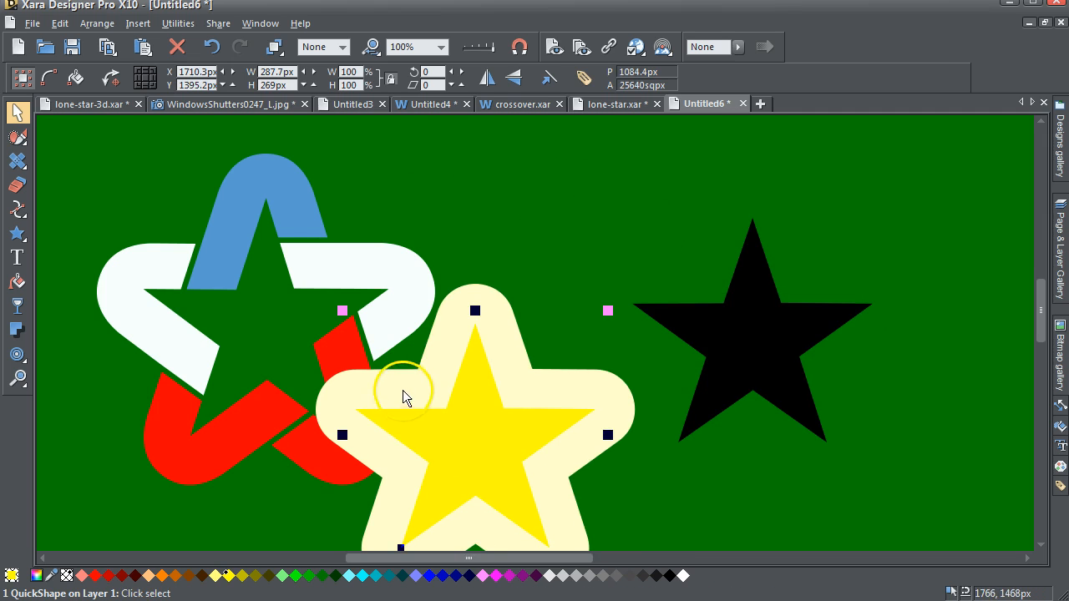
click(211, 49)
click(532, 132)
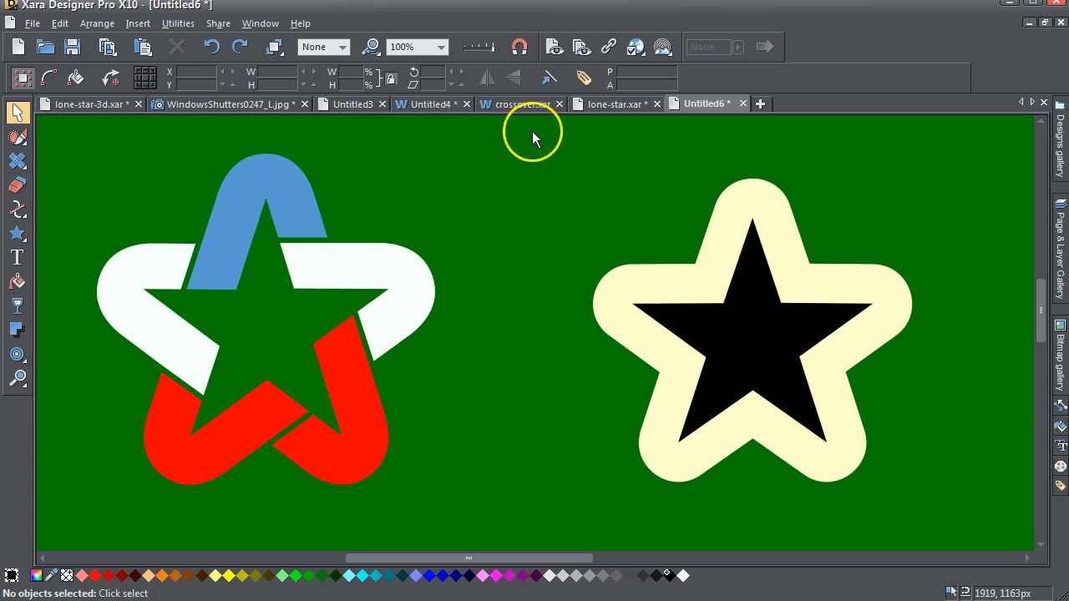
click(662, 276)
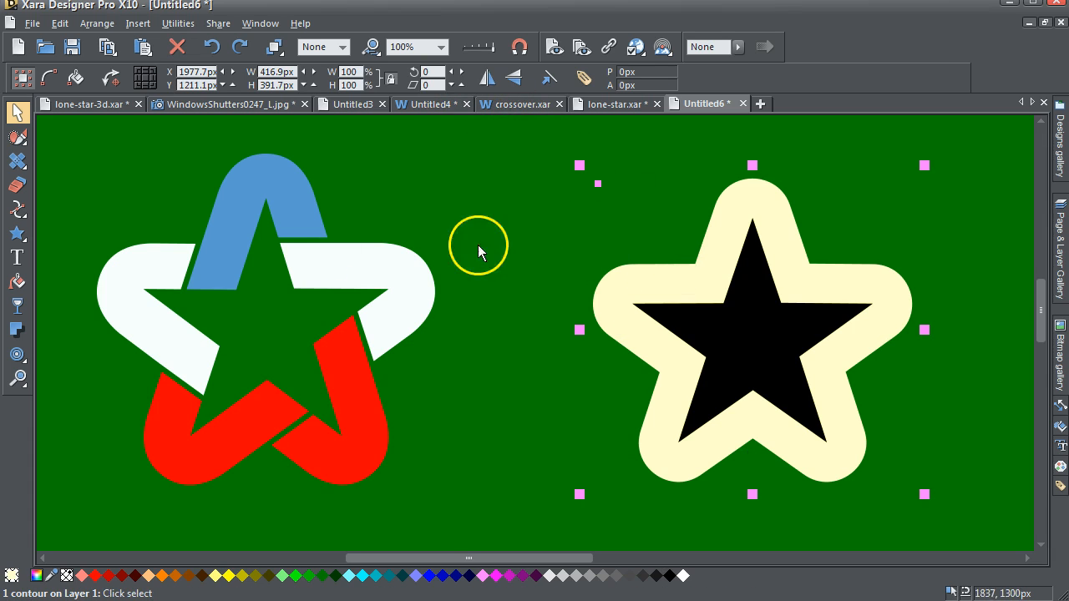
click(17, 355)
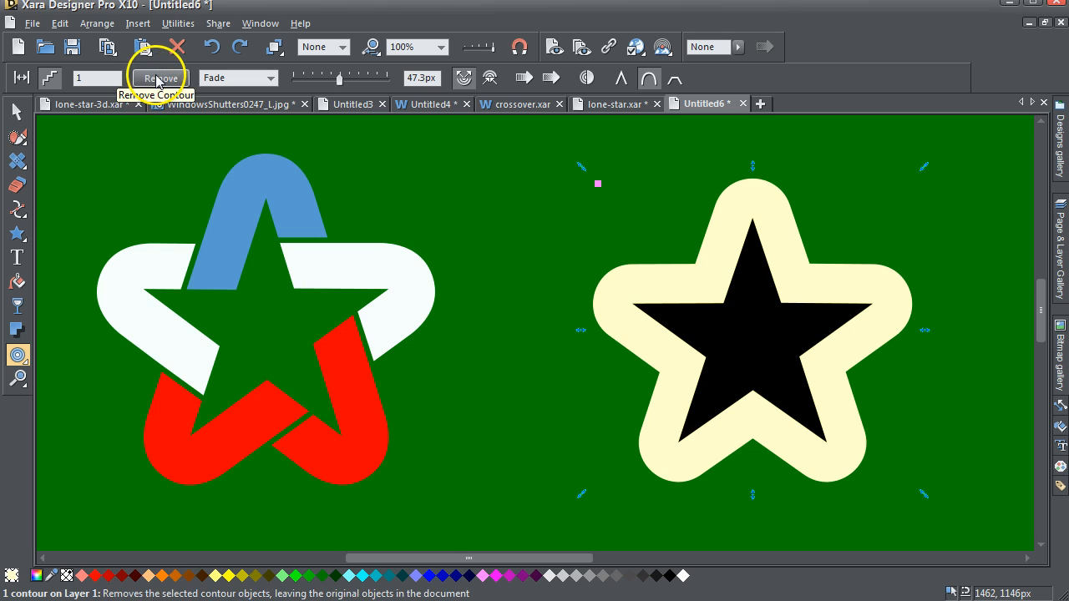
click(17, 111)
click(458, 195)
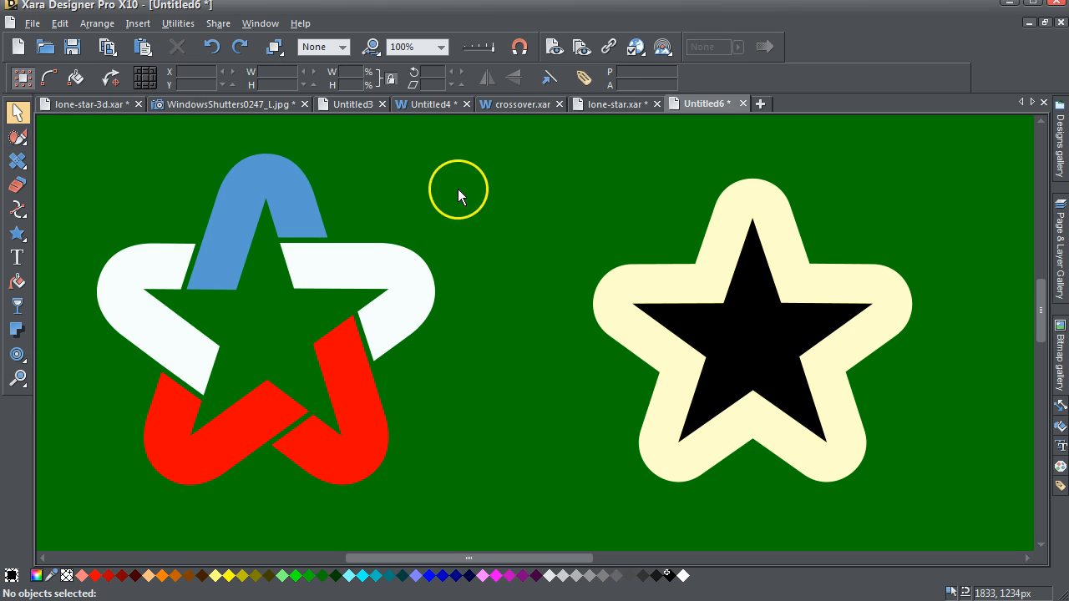
- Move the black star off the contoured shape and undo the move
click(707, 252)
ctrl+click(751, 332)
drag(751, 332, 484, 475)
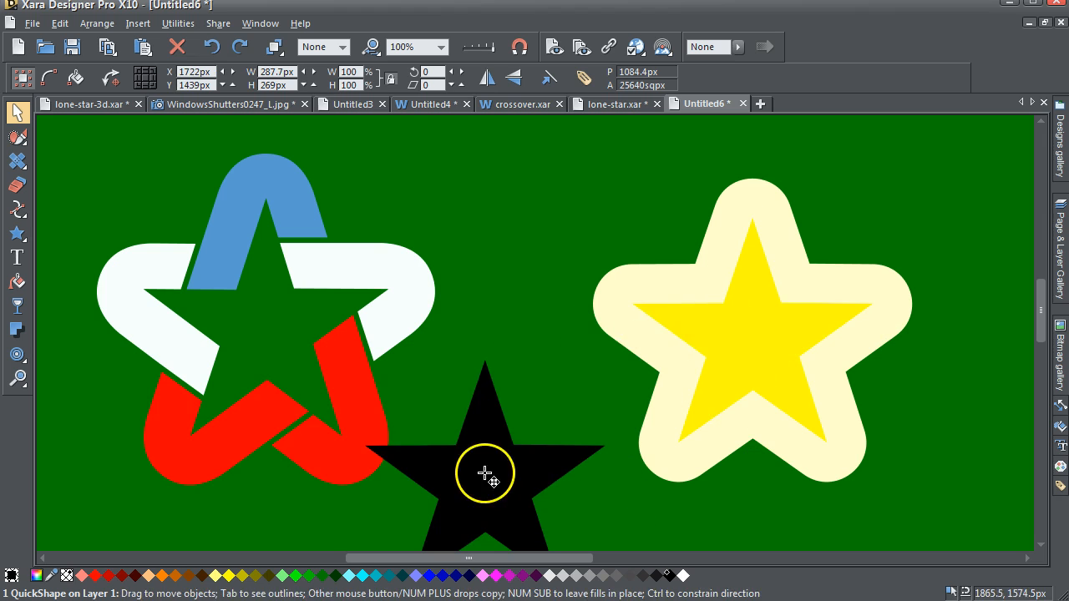
click(211, 46)
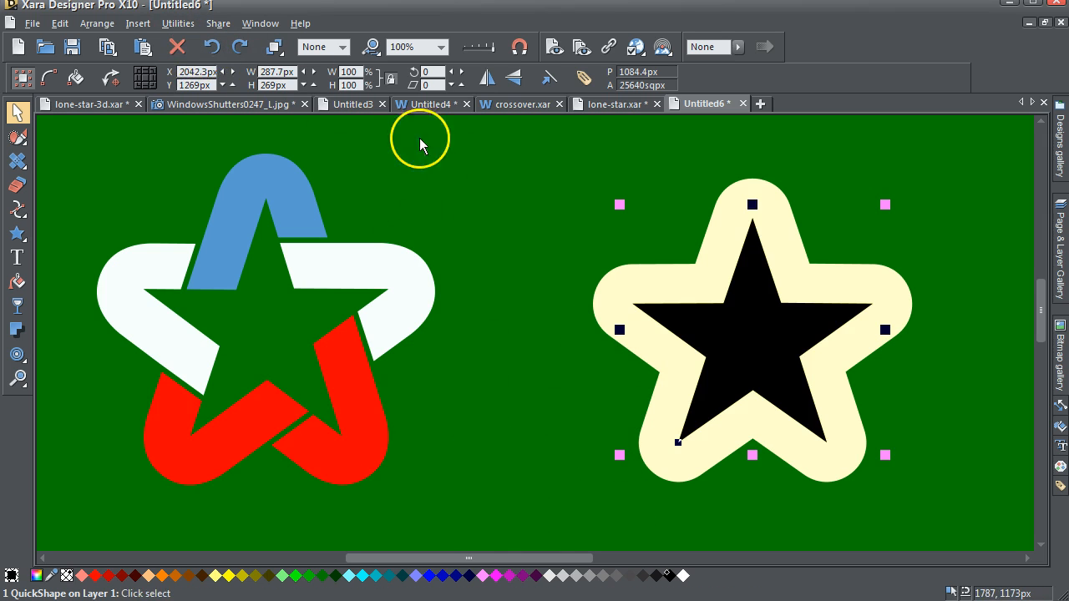
key(Escape)
- Fill the black star red and add the contour behind it to the selection
click(743, 305)
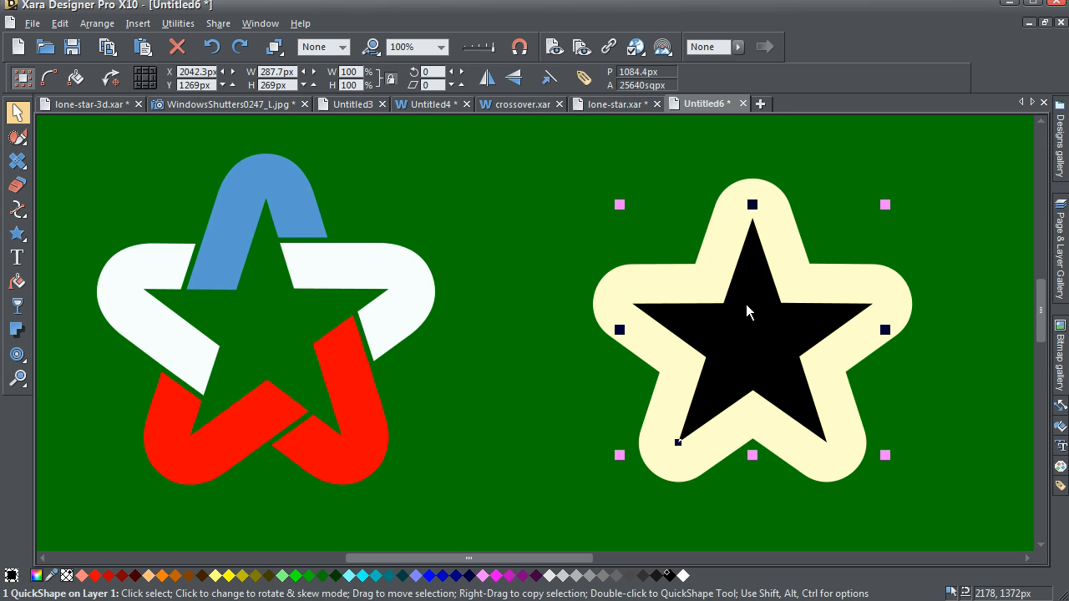
click(344, 409)
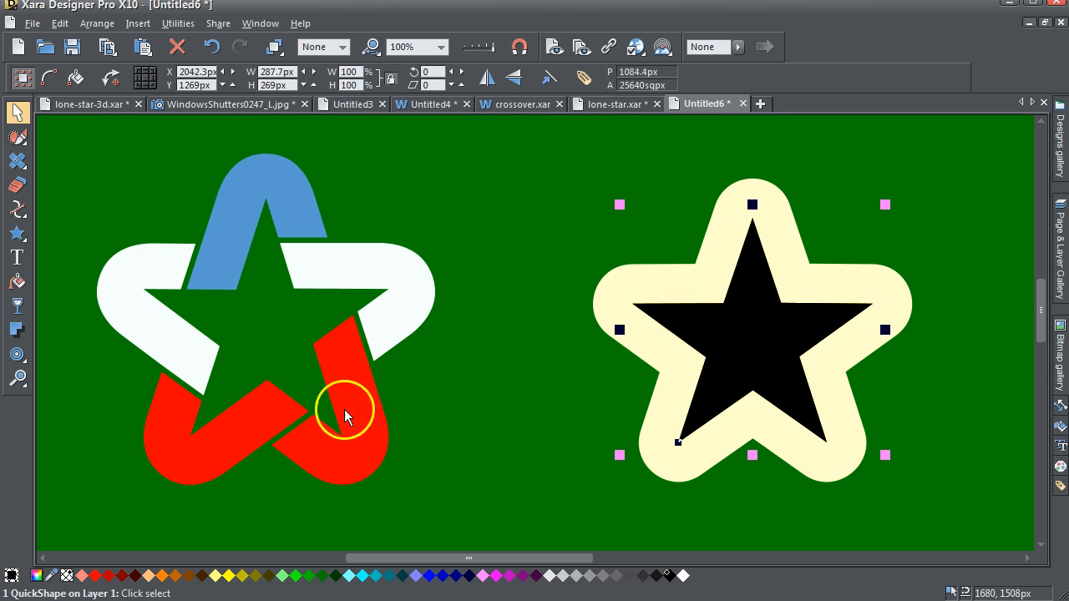
click(98, 576)
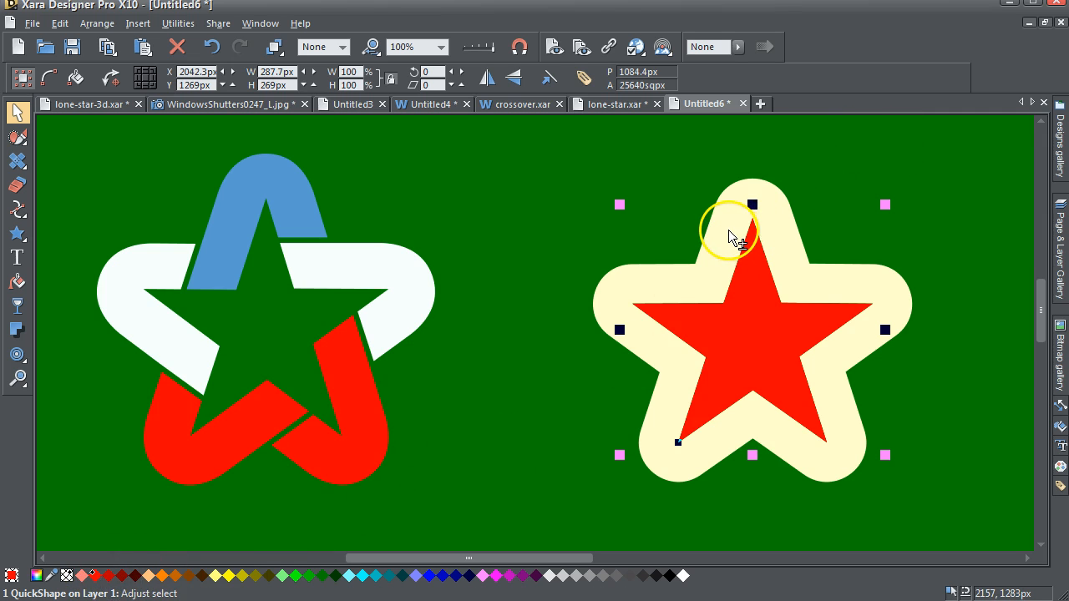
shift+click(728, 229)
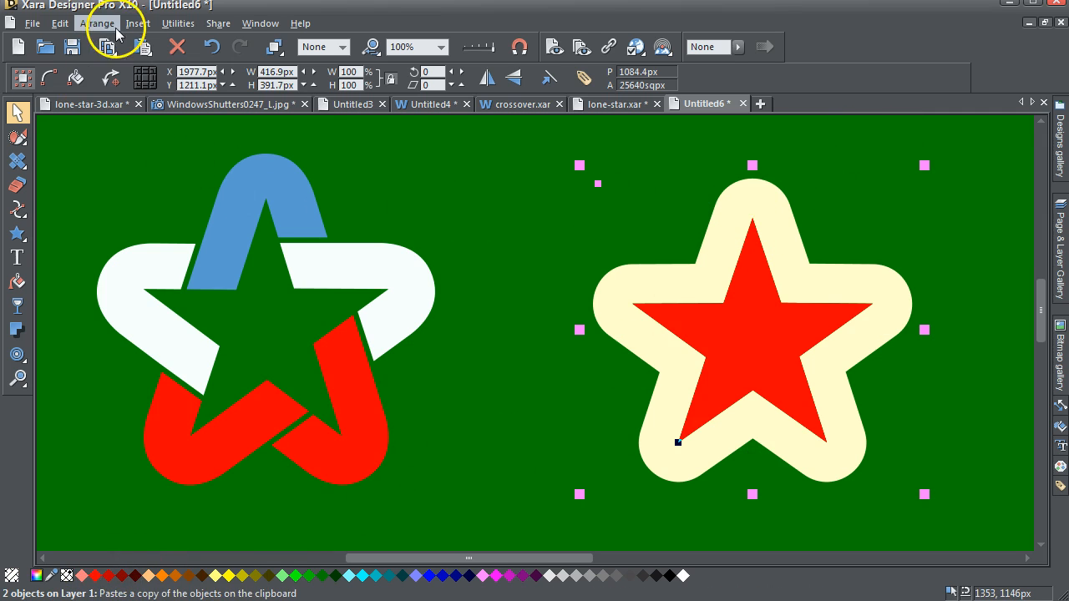
- Subtract the red star from the contour shape behind it
click(96, 24)
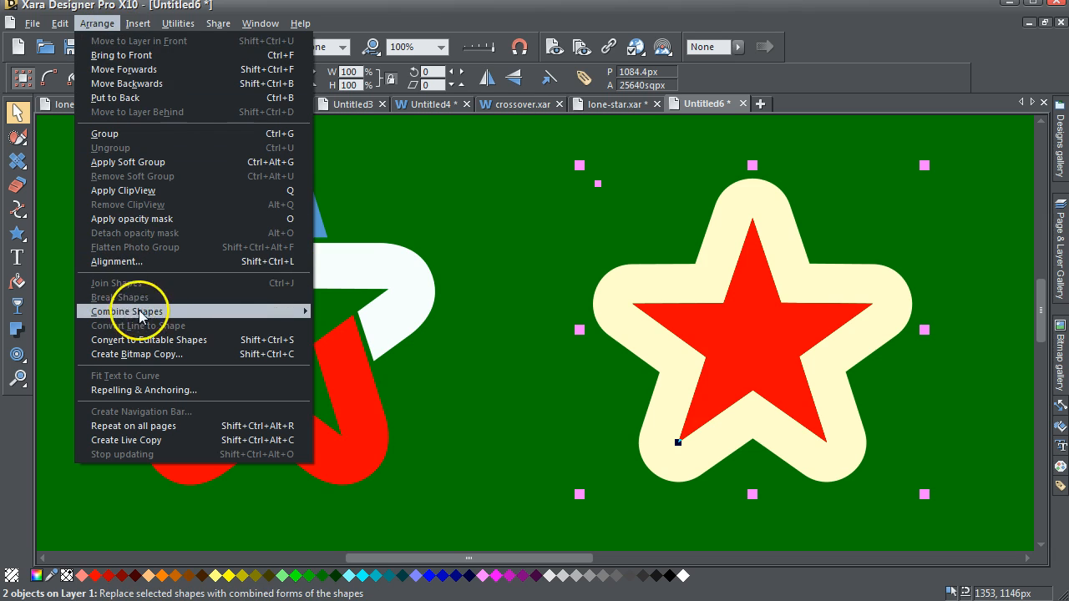
mouse_move(262, 308)
click(355, 312)
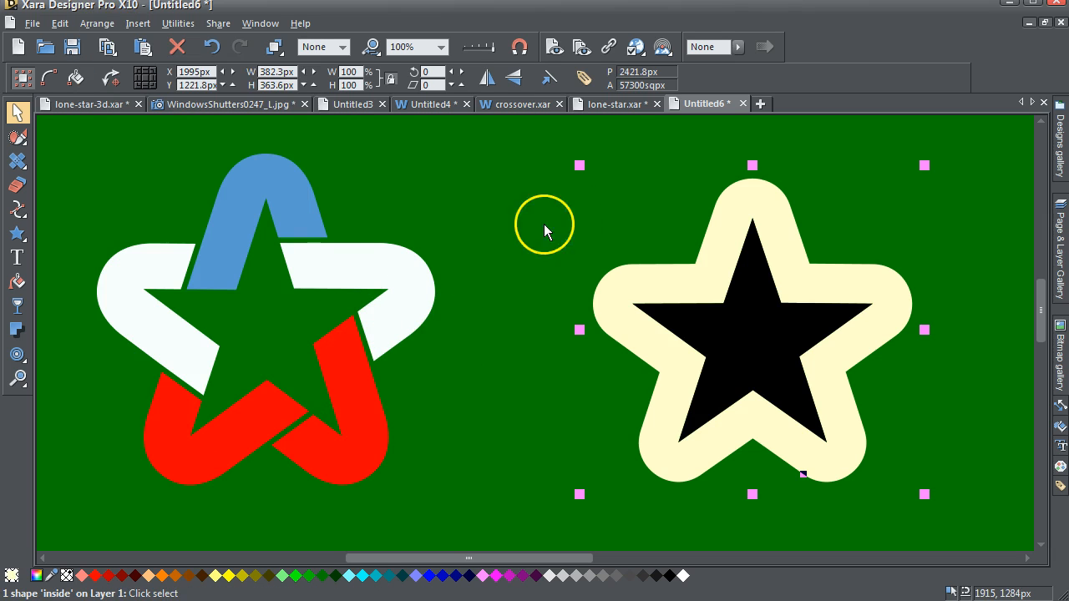
- Move the cut-out contour shape off the black star and undo the move
click(606, 225)
drag(690, 288, 423, 370)
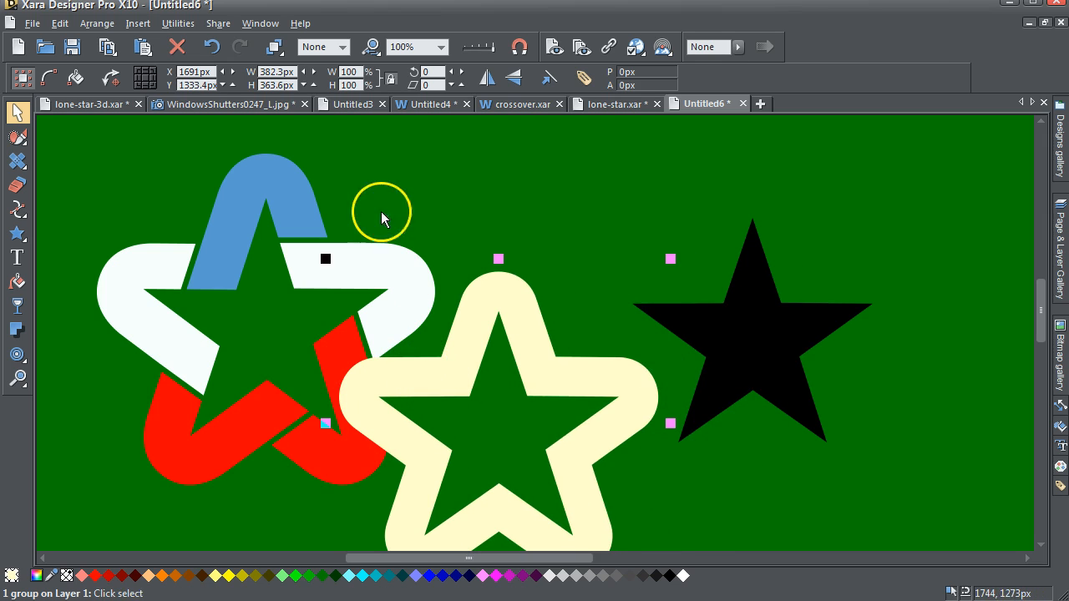
click(213, 47)
click(515, 175)
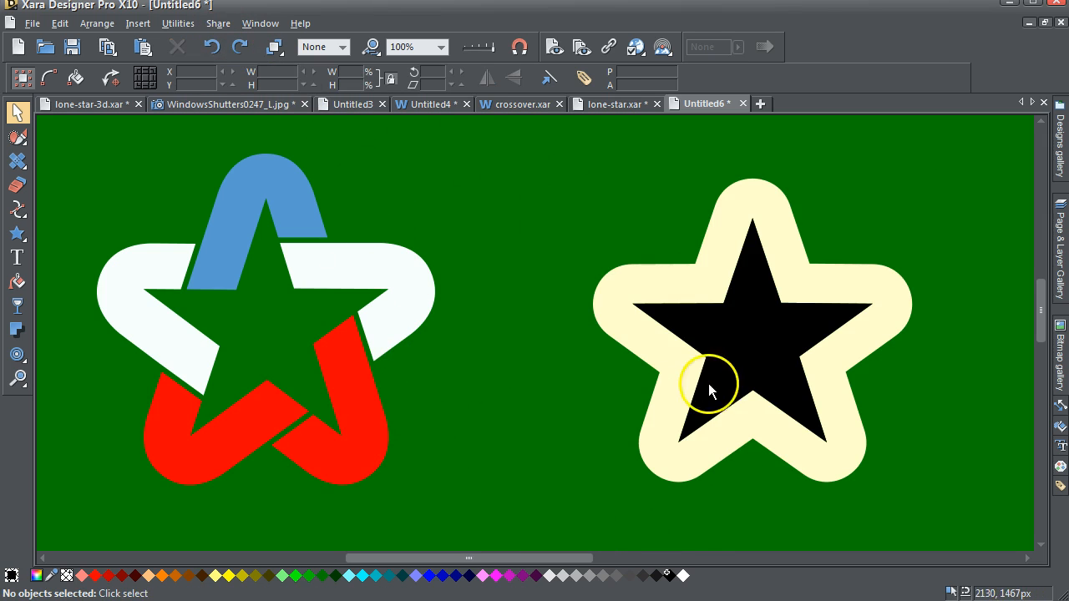
- Delete the black star inside the cream contour and shift the hollow contour slightly
click(756, 367)
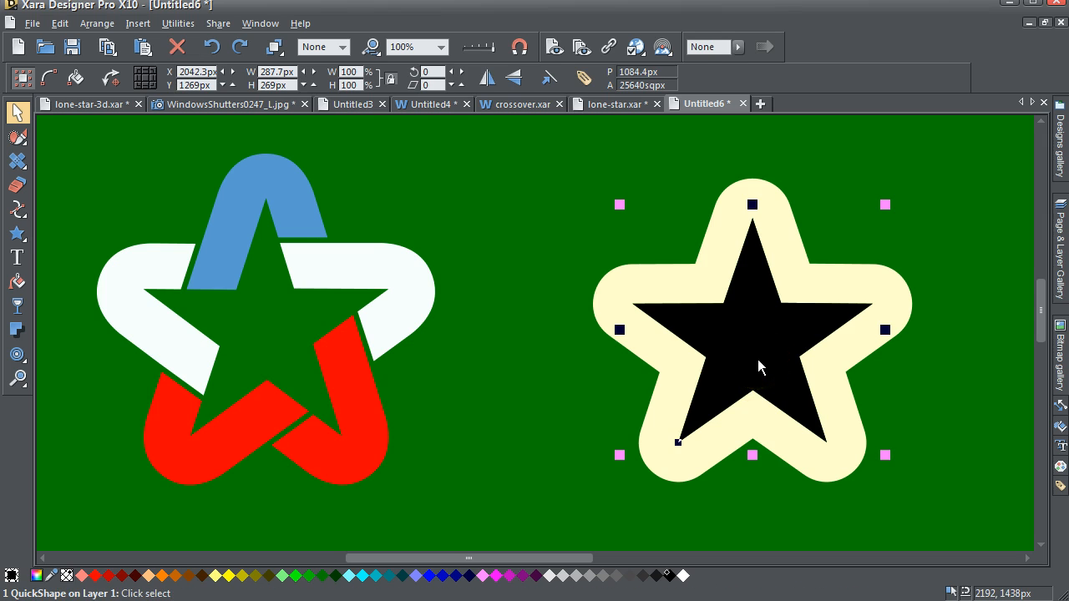
key(Delete)
mouse_move(735, 291)
mouse_down()
mouse_move(680, 303)
mouse_move(274, 295)
mouse_move(239, 279)
mouse_move(278, 303)
mouse_move(737, 283)
mouse_move(726, 300)
mouse_up()
click(537, 203)
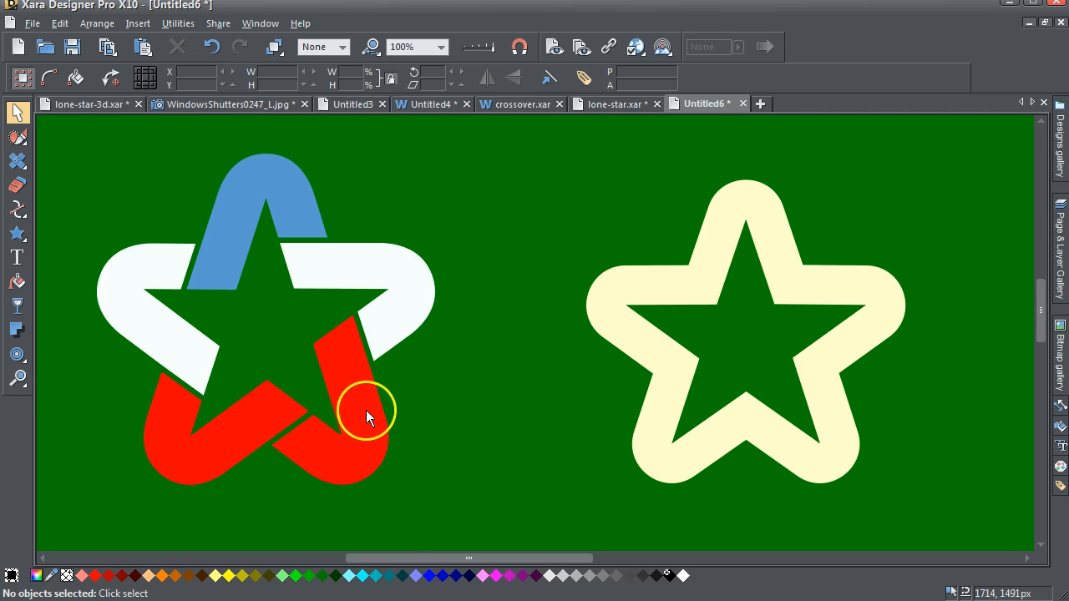
- Set the document's view quality to outline so the hollow star shows as bare contours
click(19, 379)
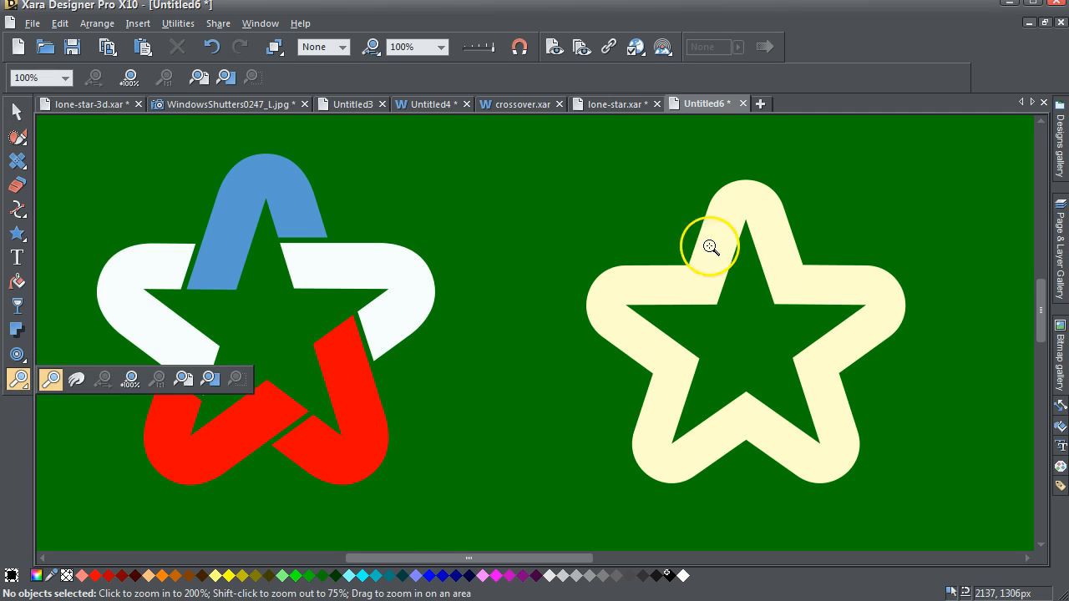
drag(547, 168, 978, 544)
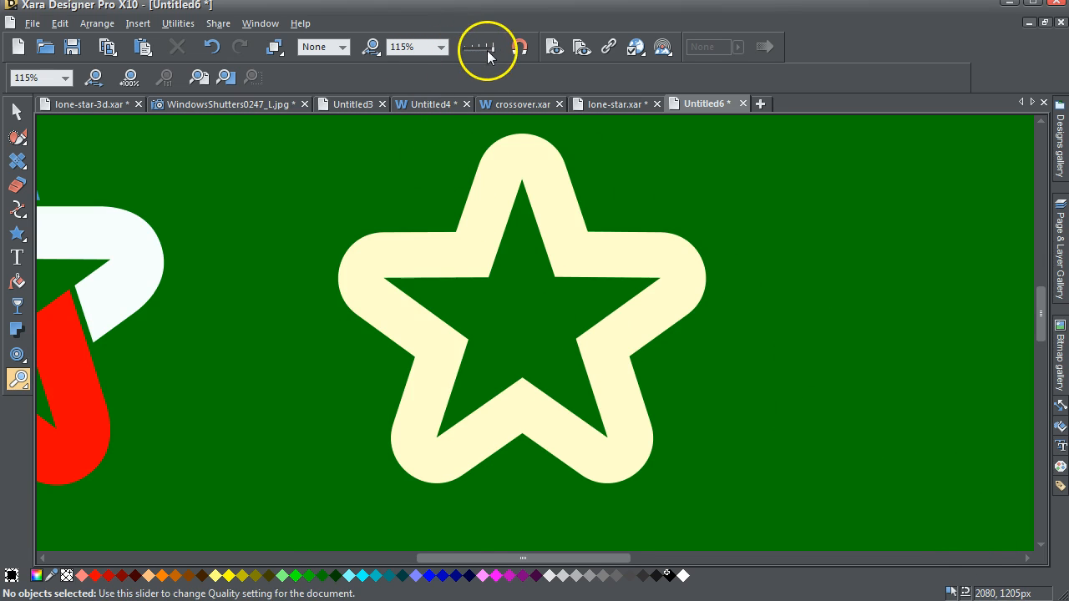
drag(489, 47, 441, 48)
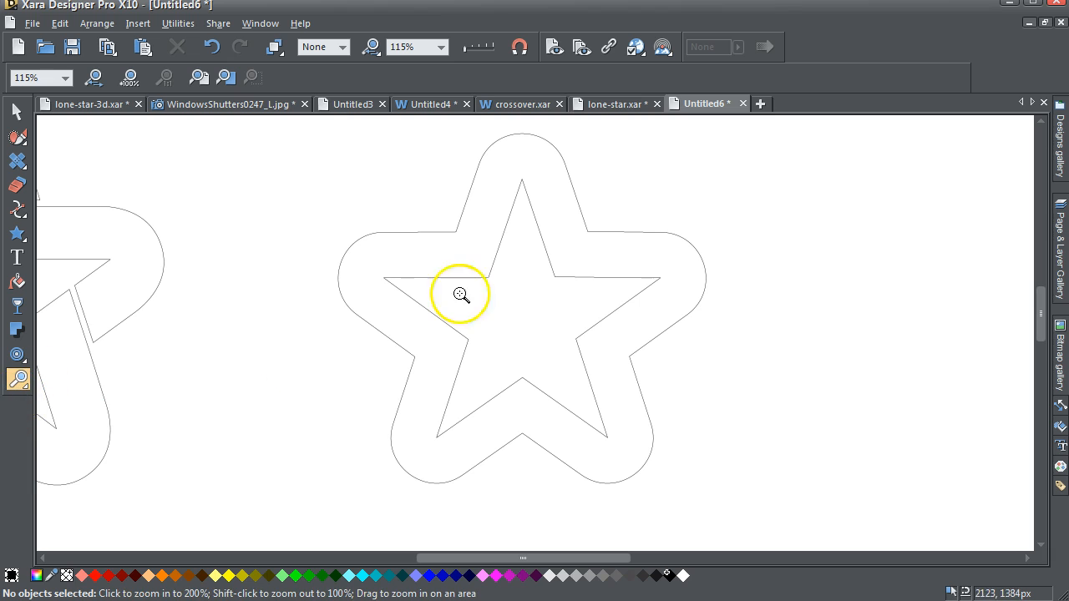
- Draw a straight horizontal line about 103 px long from the left arm's upper edge across the star's top arm
drag(324, 187, 699, 385)
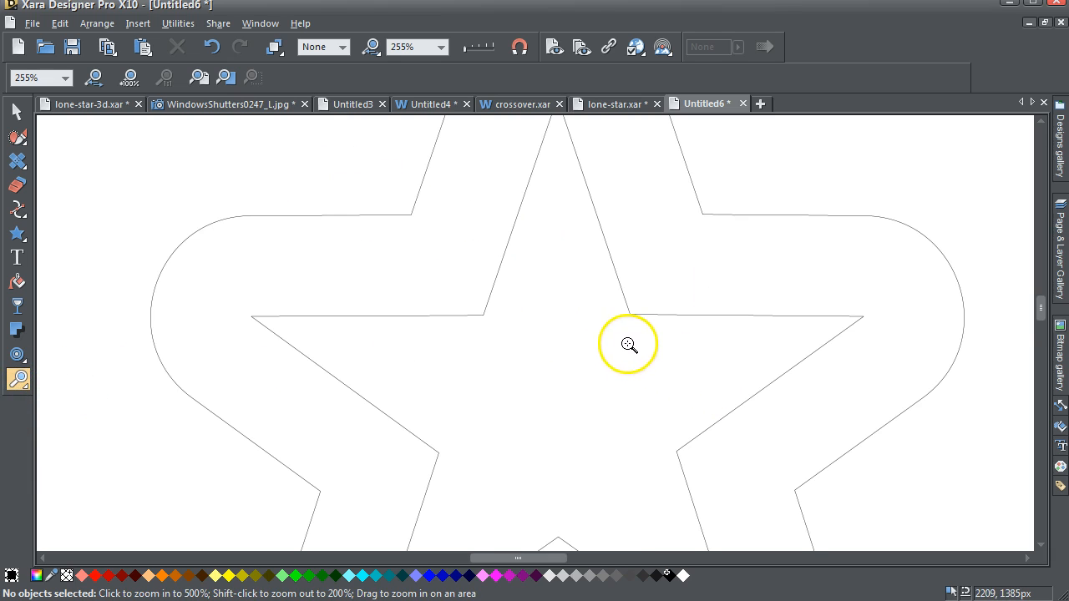
mouse_move(17, 209)
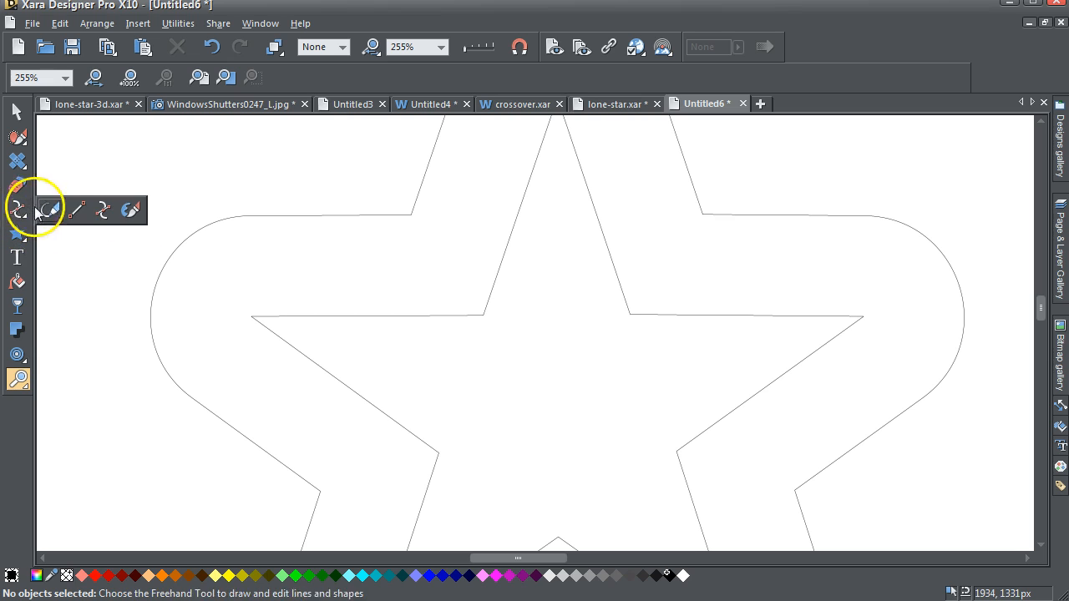
click(77, 210)
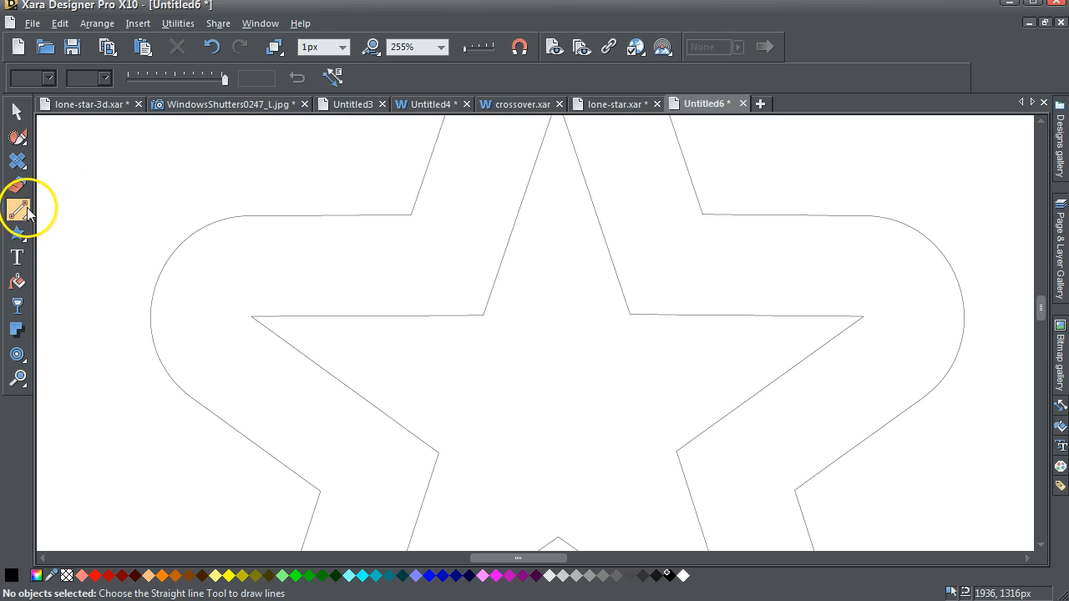
mouse_move(25, 212)
click(103, 210)
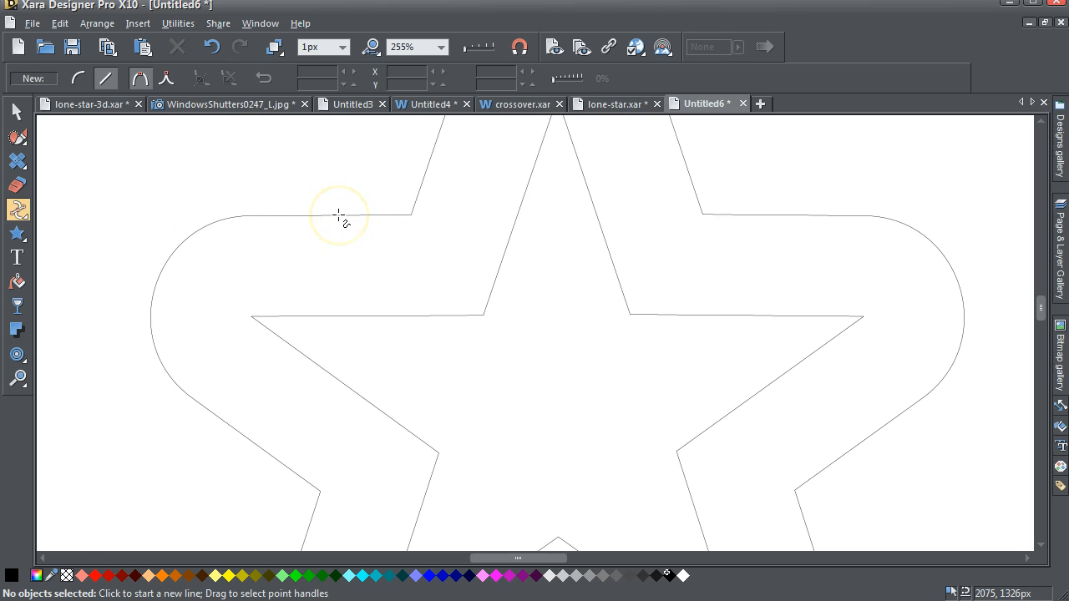
drag(338, 215, 557, 217)
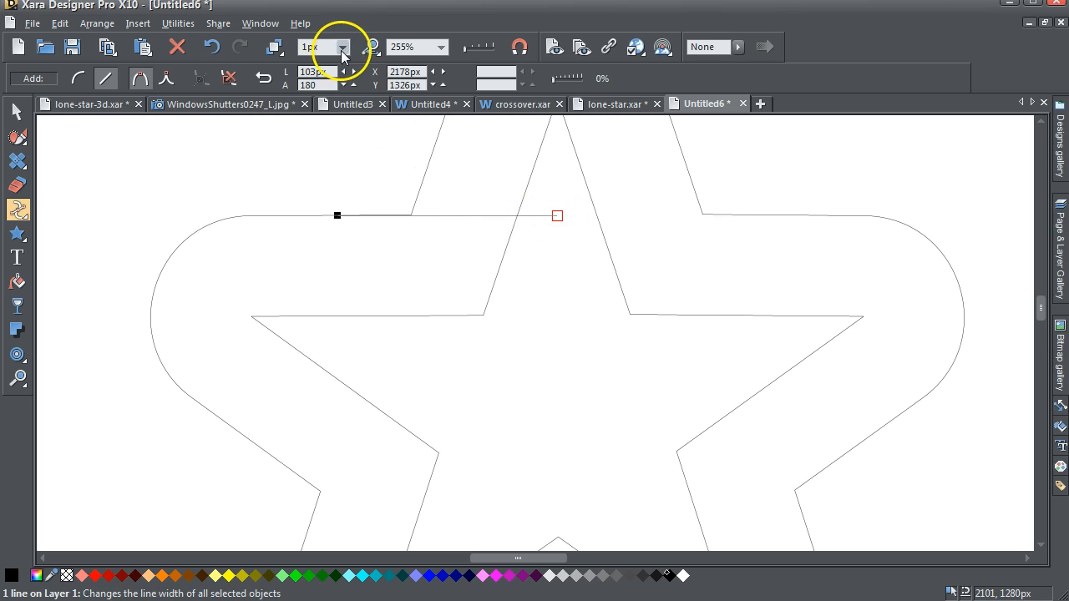
click(345, 46)
click(345, 46)
- Move the horizontal line across to the upper edge of the star's right arm
click(374, 47)
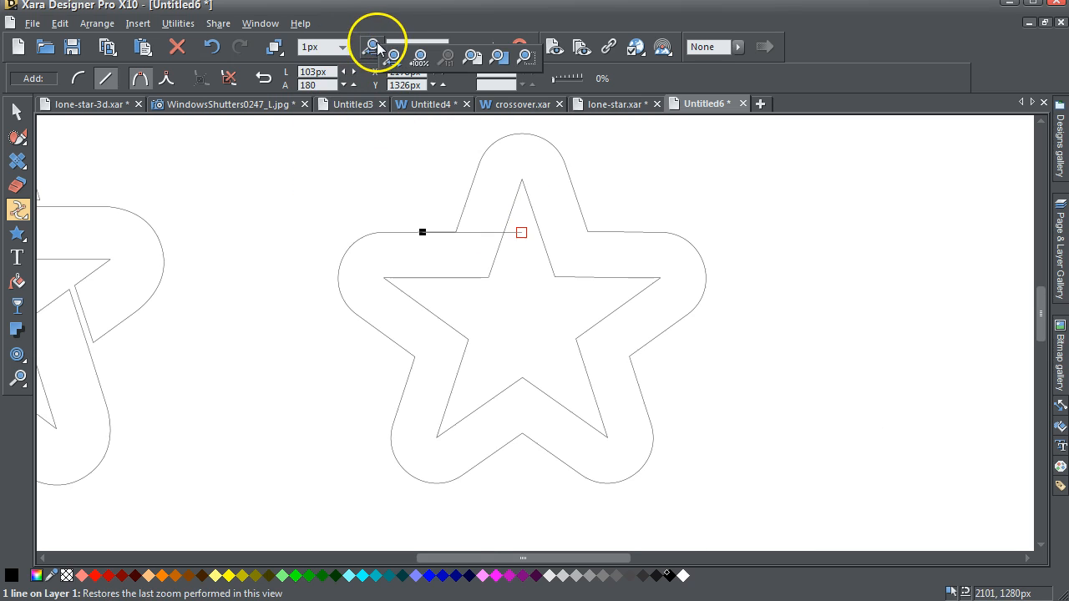
drag(520, 559, 472, 563)
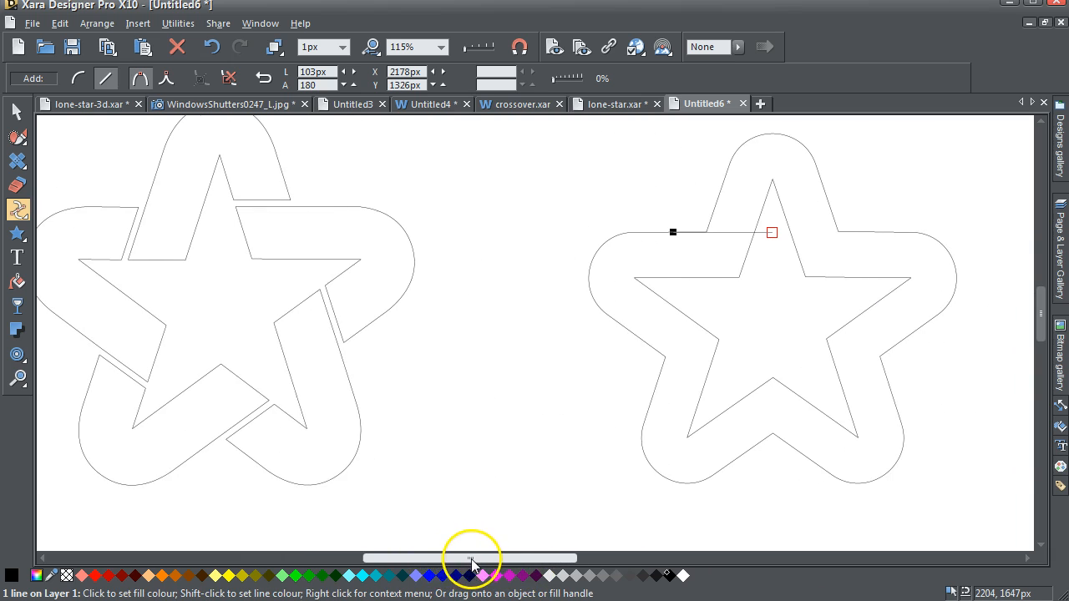
click(18, 109)
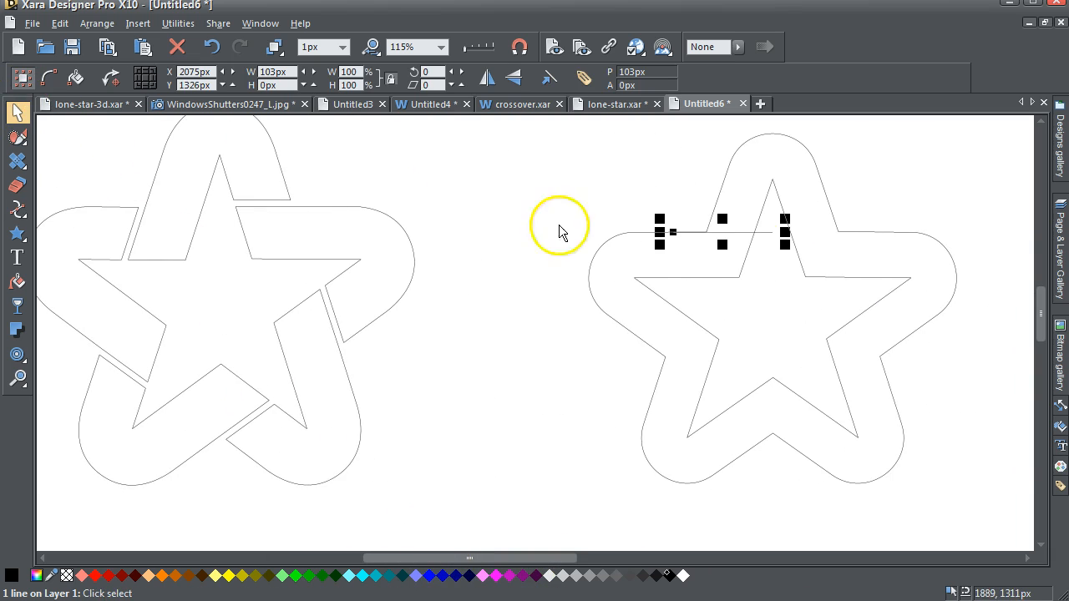
drag(762, 236, 860, 239)
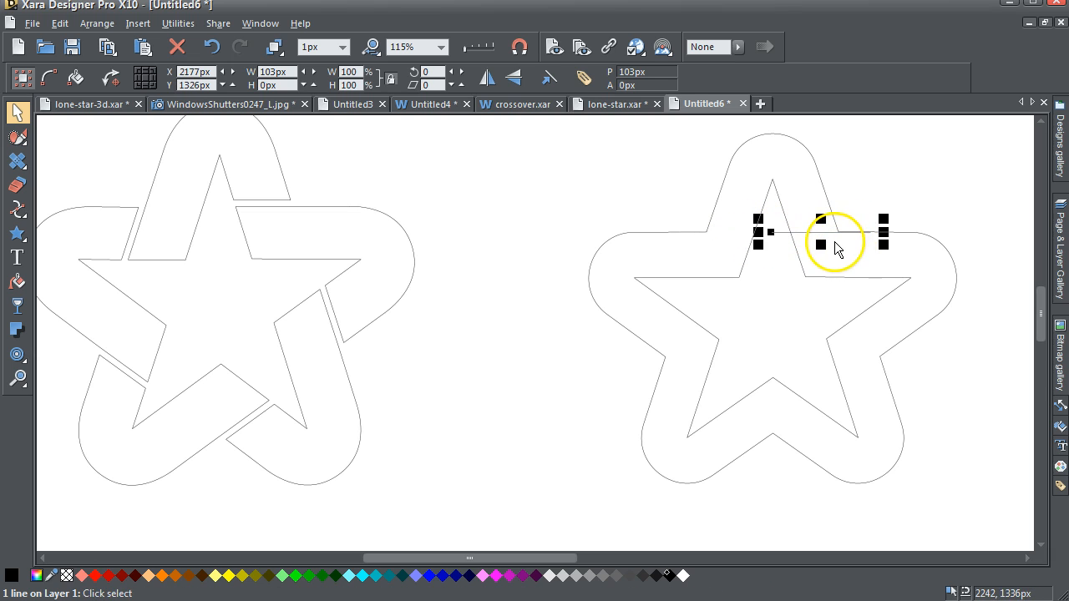
click(18, 377)
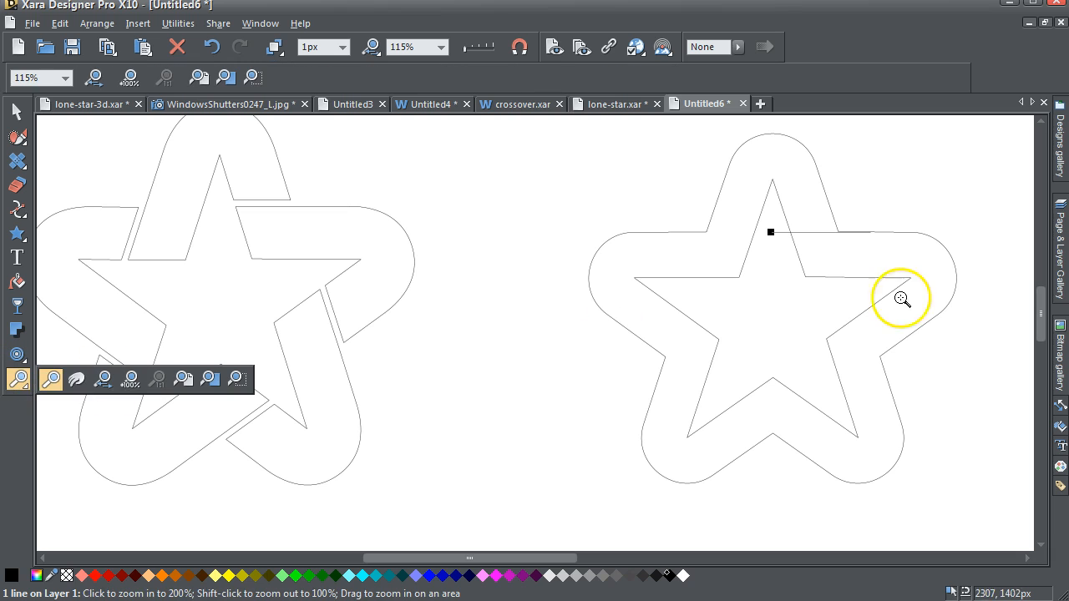
drag(725, 201, 909, 301)
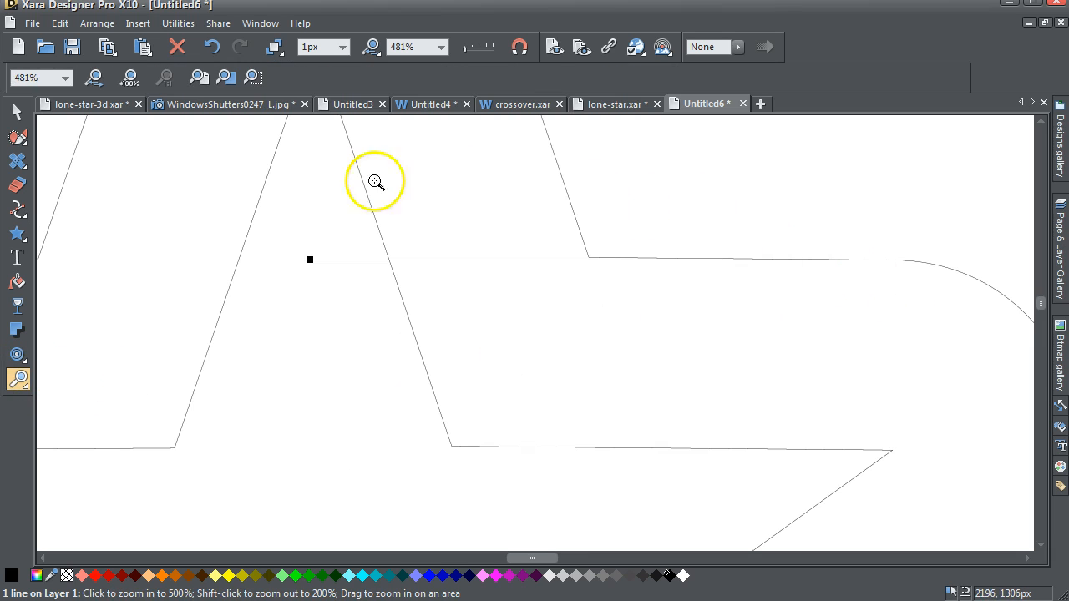
click(16, 110)
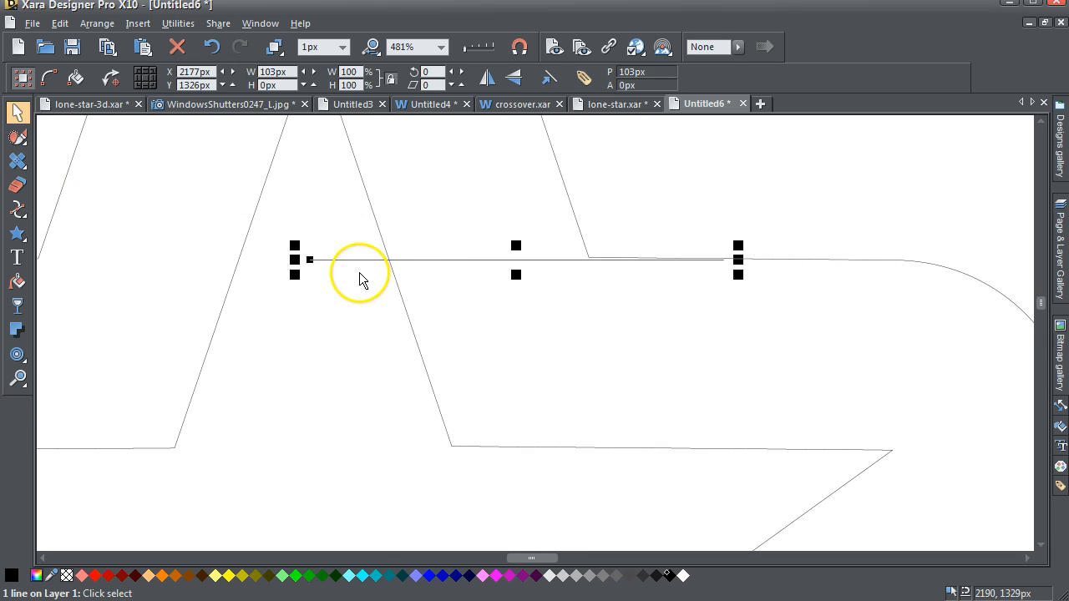
click(353, 260)
drag(353, 260, 356, 260)
- Turn off Snap to Grid and align the line with the outer corner between the star's top and right arms
click(258, 24)
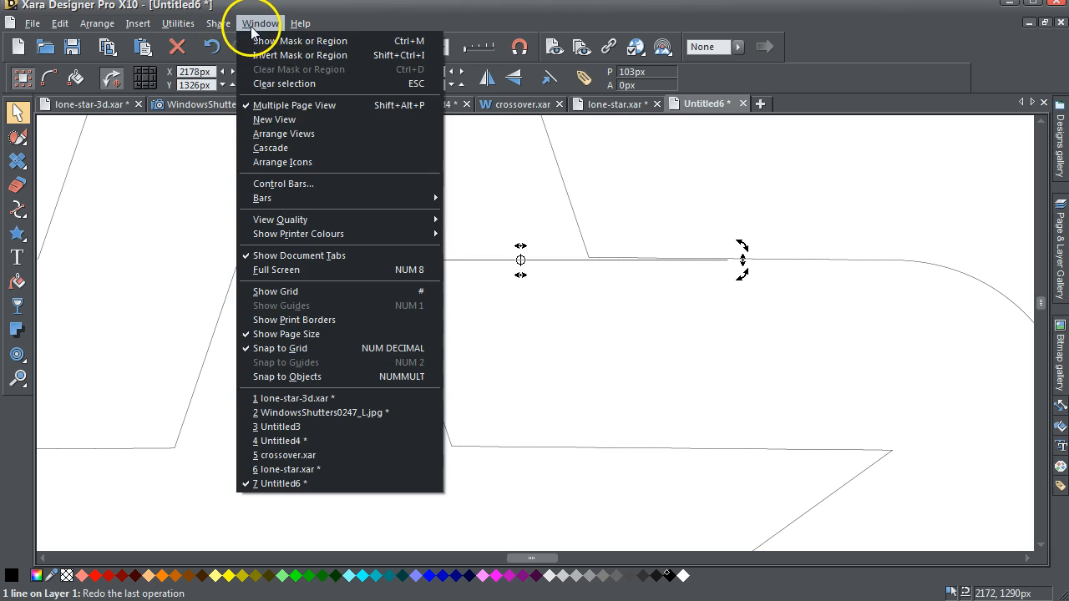
click(287, 353)
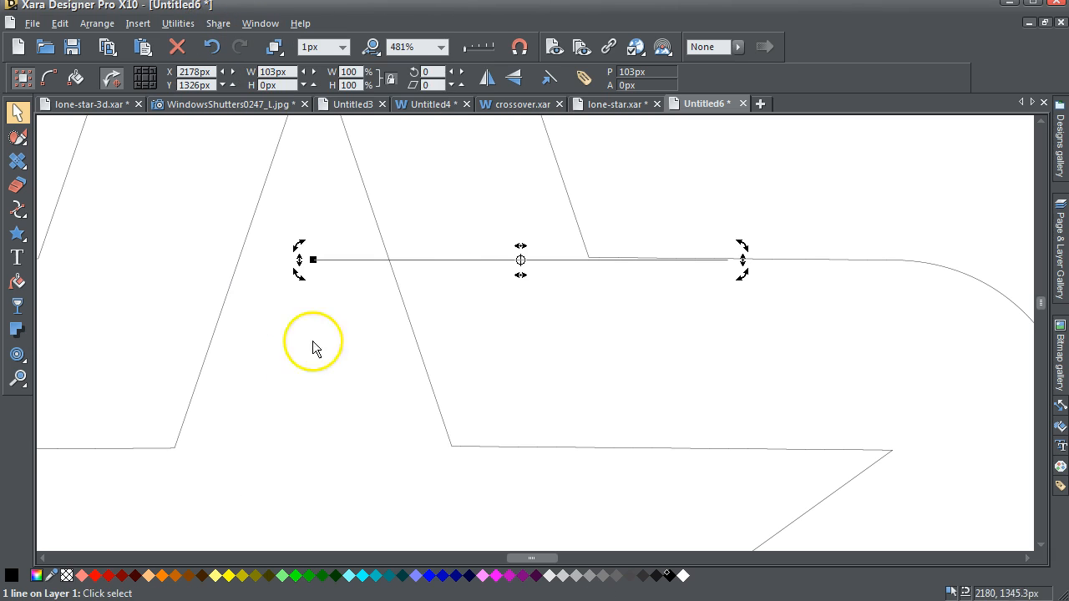
click(656, 209)
drag(357, 259, 358, 258)
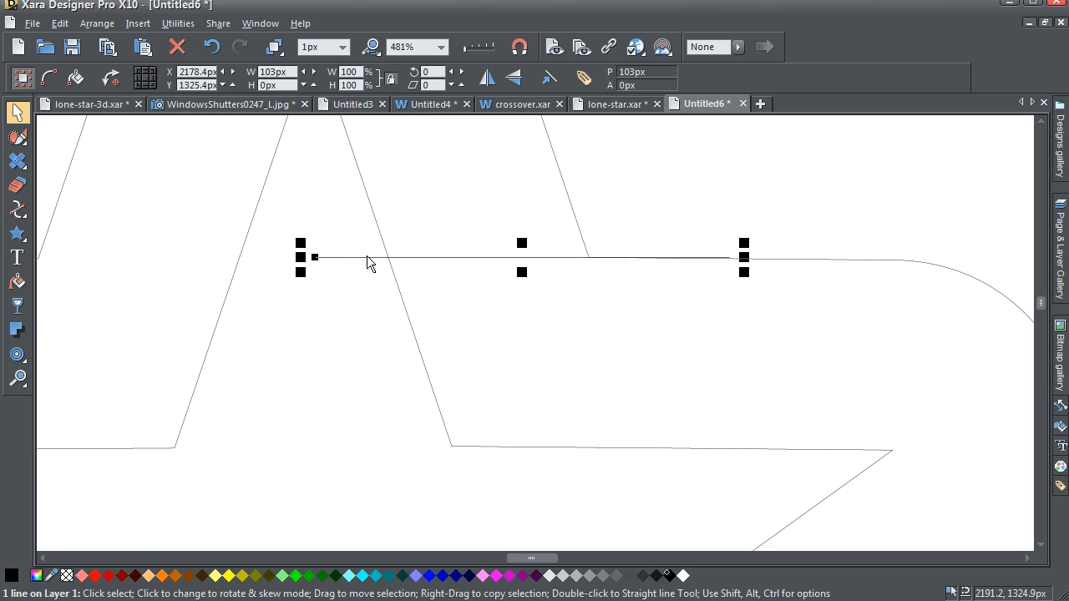
- Duplicate the horizontal line 10 px above the original
key(shift+Up)
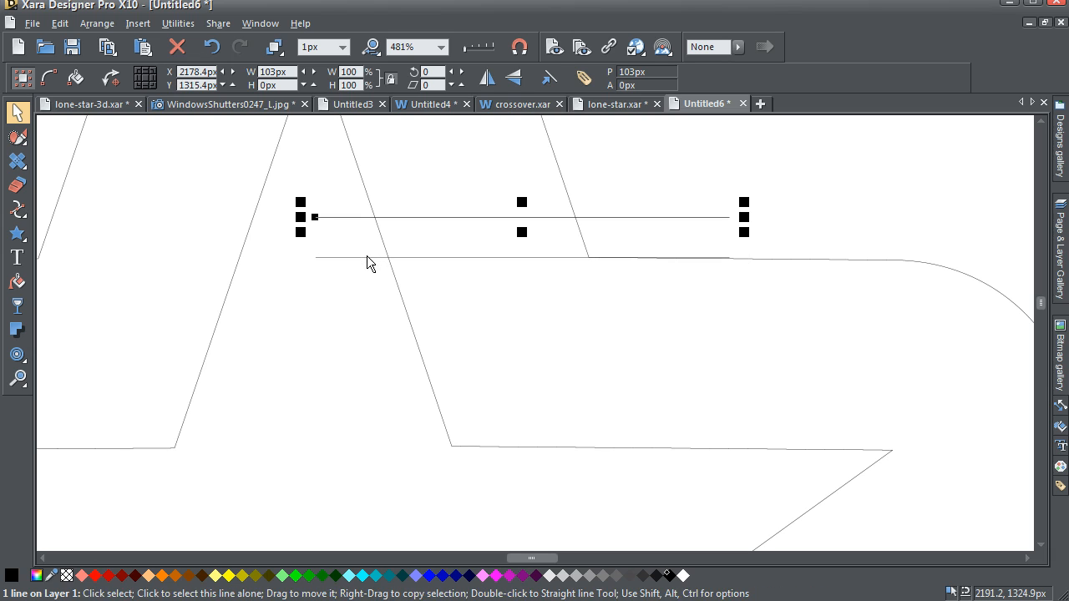
click(358, 275)
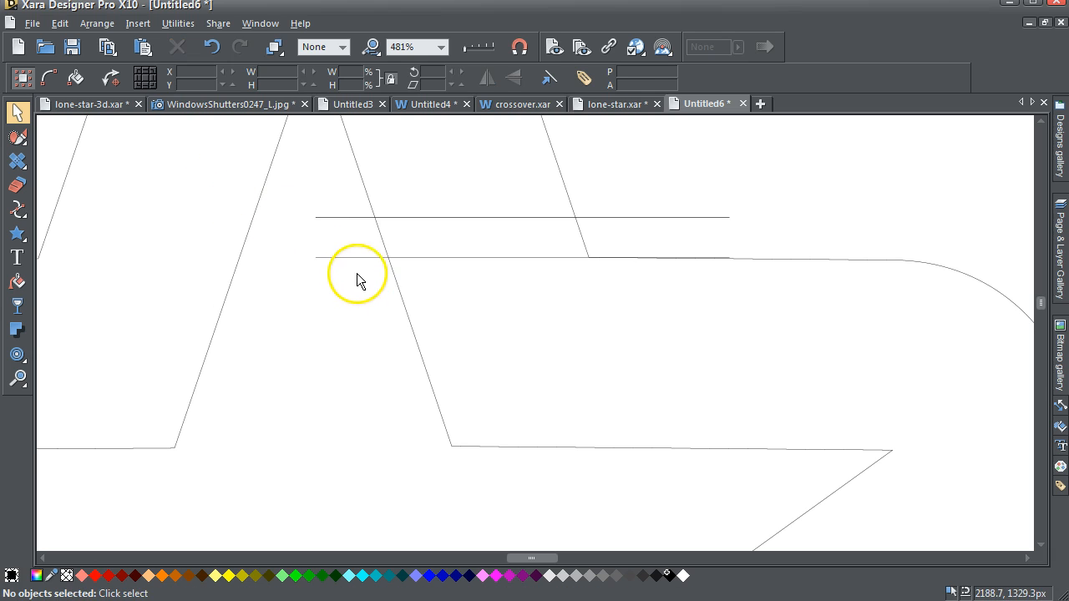
click(360, 259)
click(354, 218)
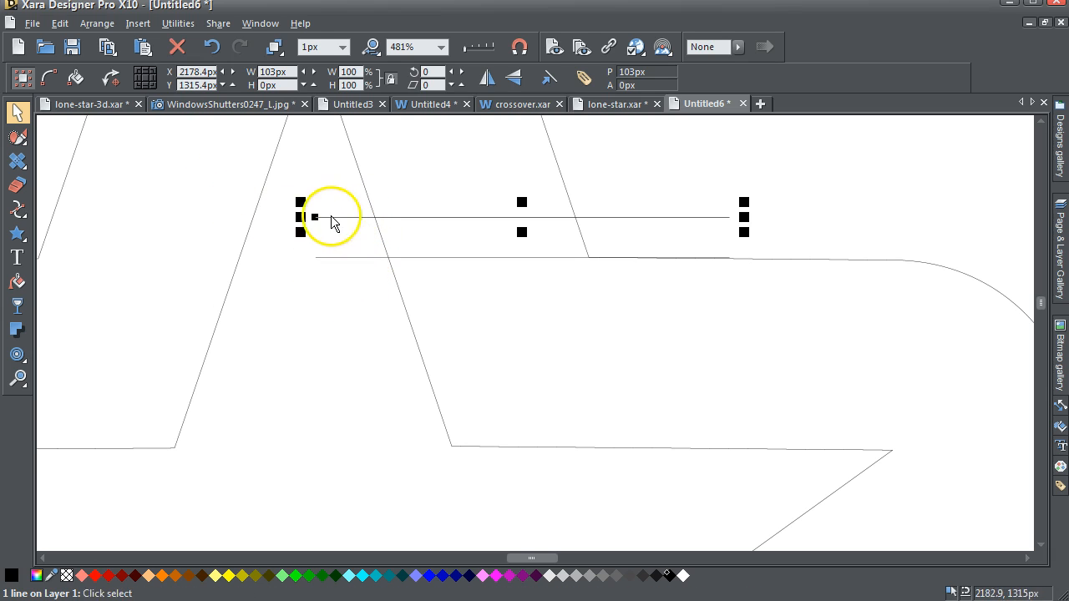
- Select both lines and connect their ends into one closed rectangle, 103 by 10 px
click(18, 209)
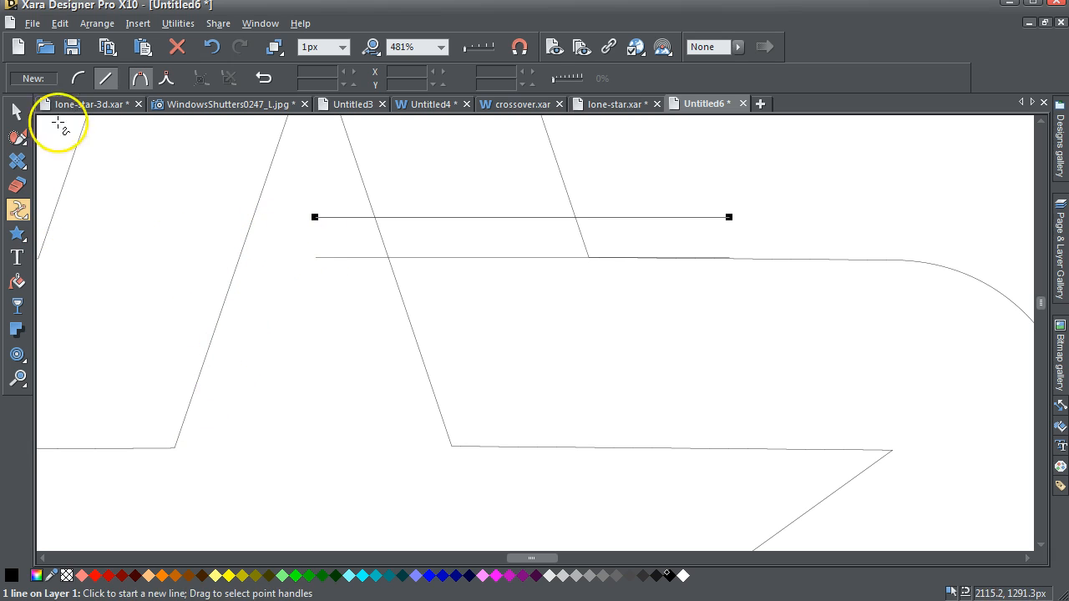
click(17, 111)
shift+click(340, 258)
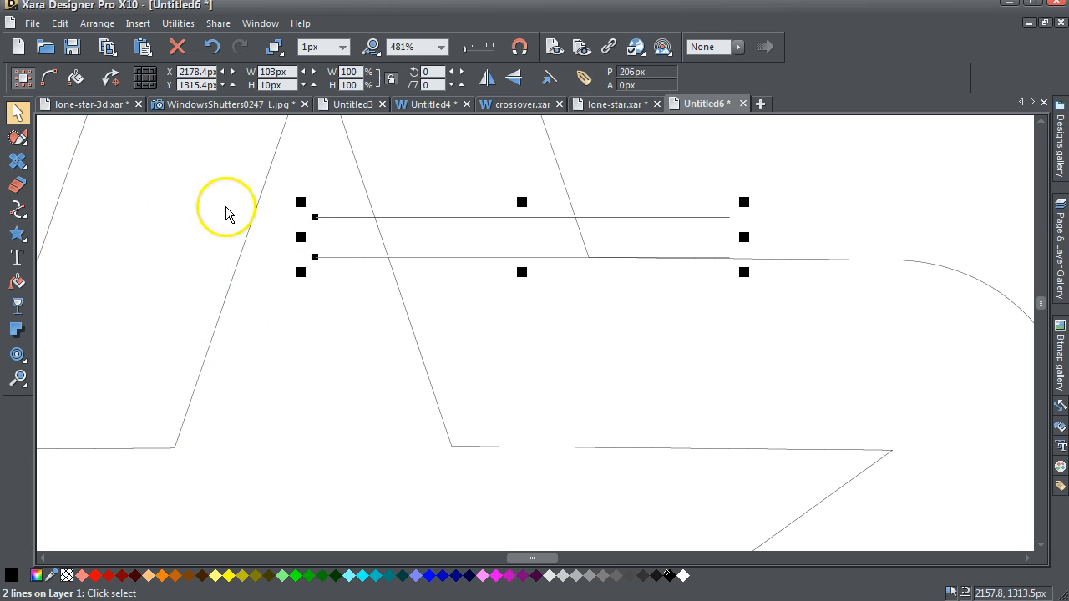
click(18, 210)
click(314, 217)
drag(358, 241, 314, 257)
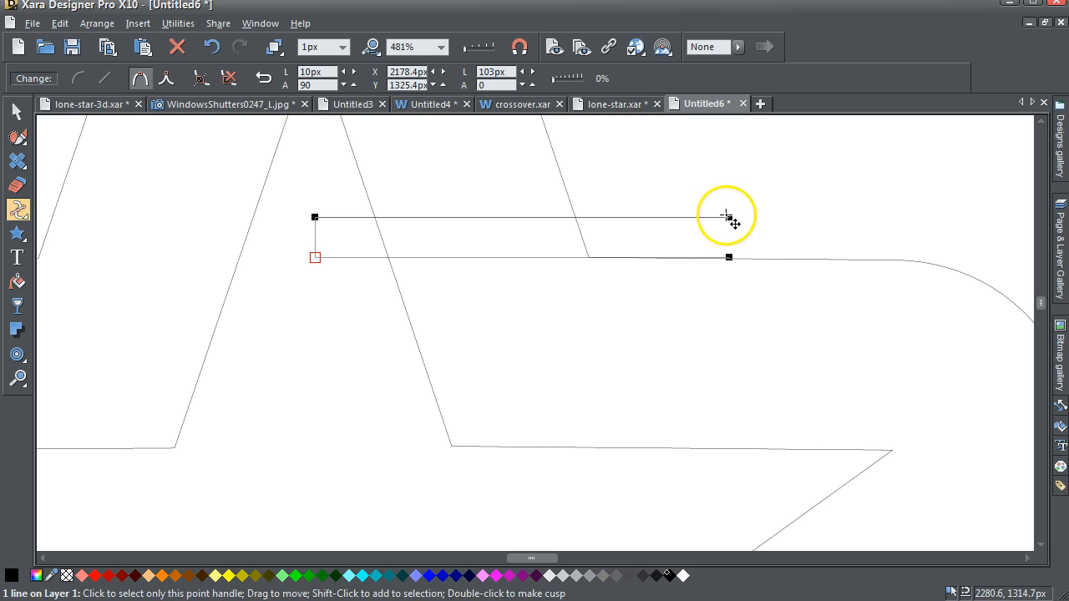
drag(729, 218, 729, 257)
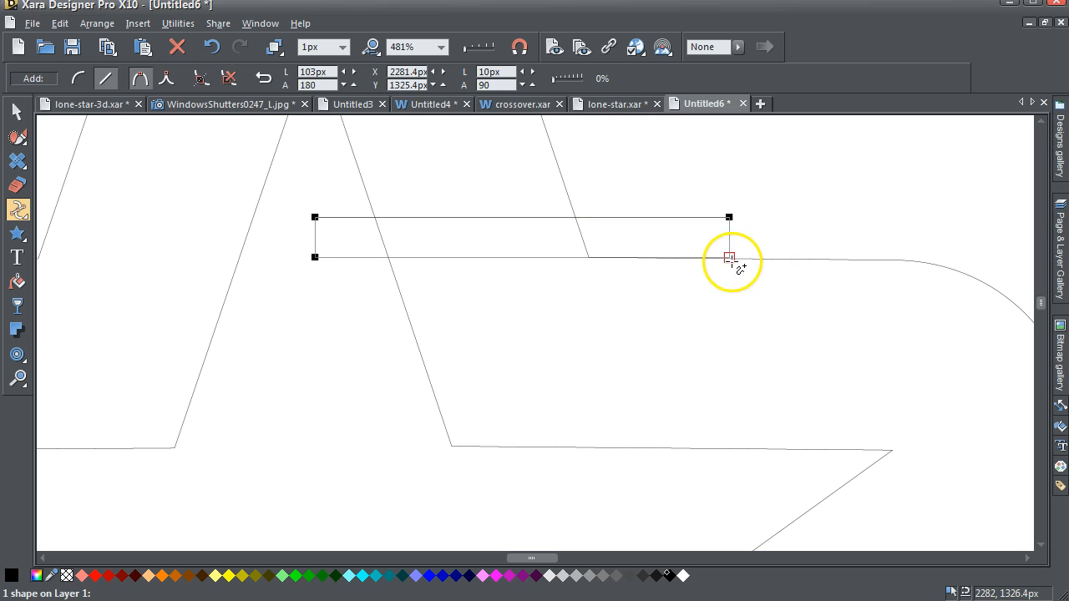
- Fill the rectangle bright green without an outline and restore the full view quality
click(17, 110)
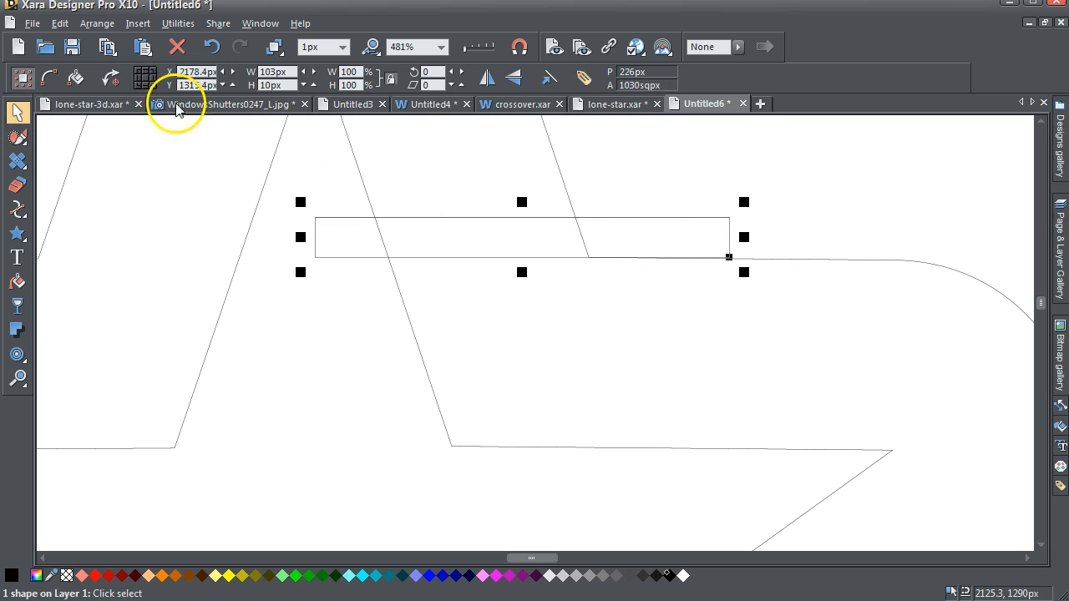
click(297, 576)
drag(469, 49, 510, 54)
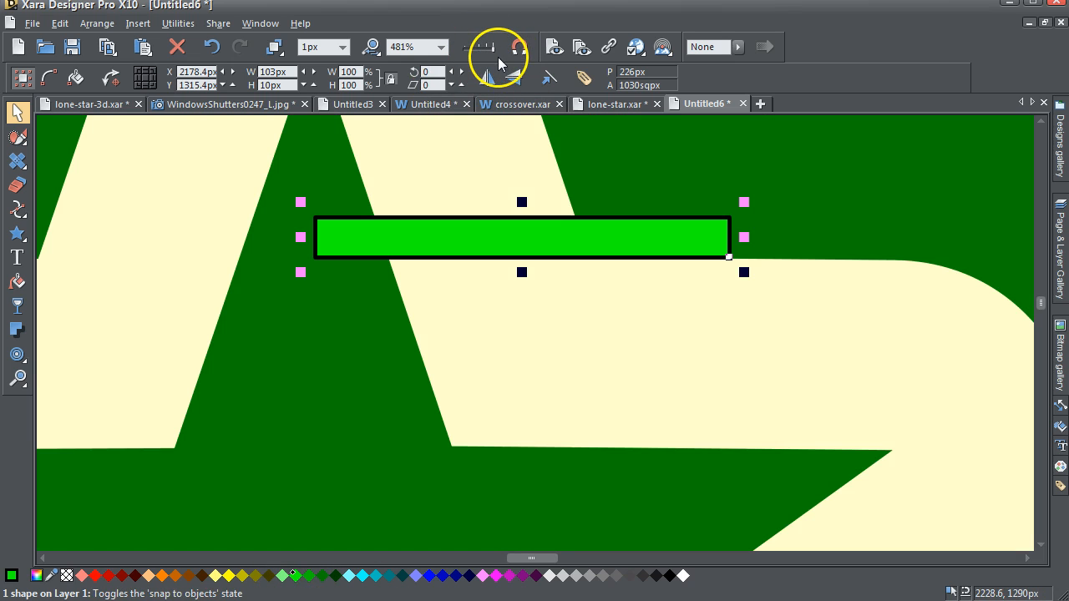
shift+click(67, 575)
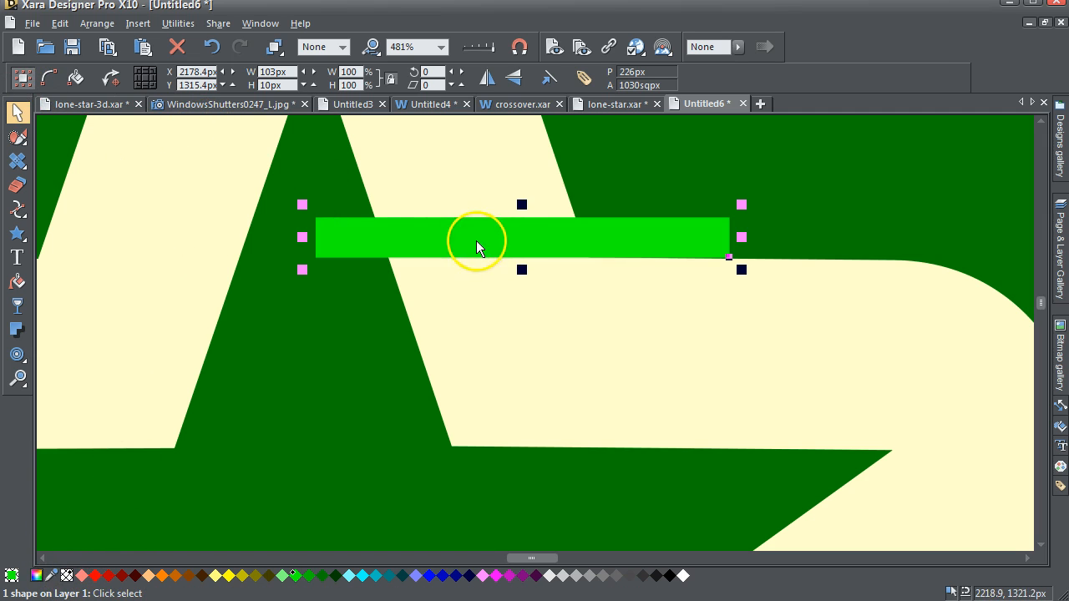
click(372, 47)
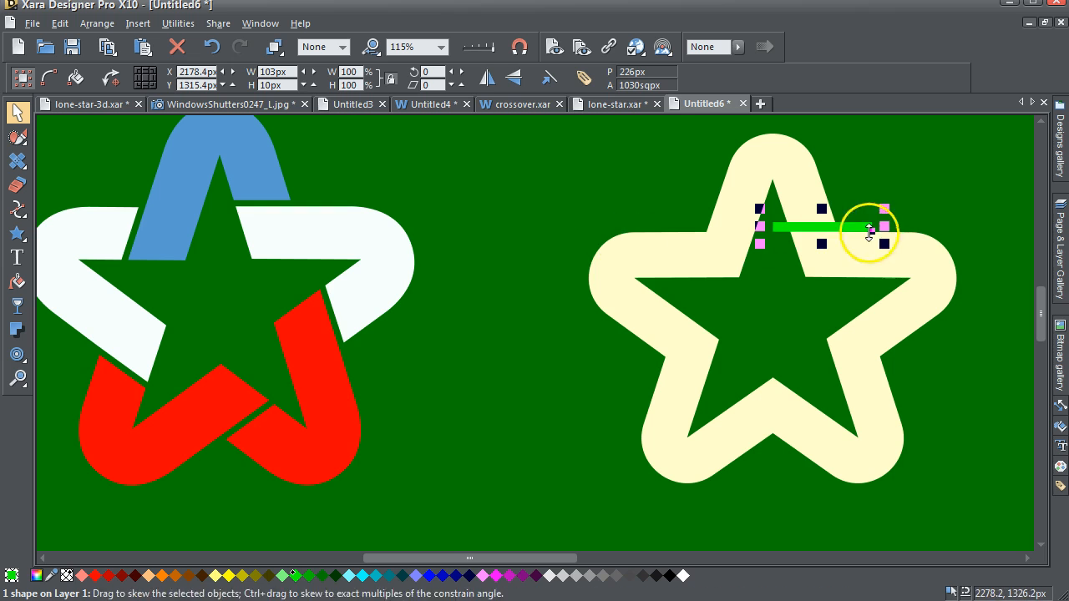
- Increase the green bar's height to 13.5 px, keeping its lower edge in place, and copy the bar
drag(822, 210, 822, 206)
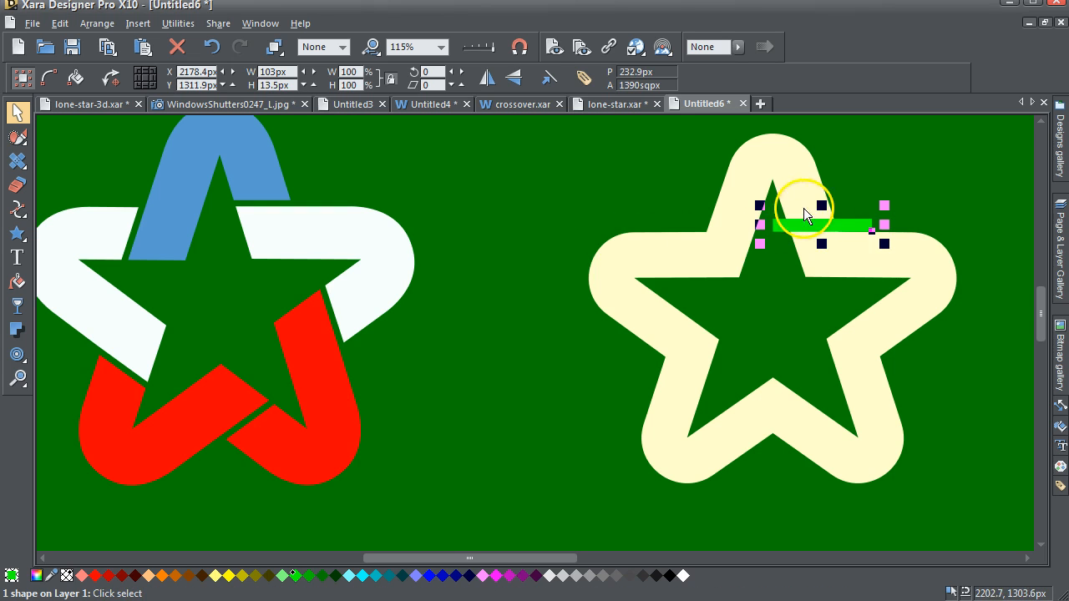
click(17, 378)
drag(841, 245, 948, 284)
drag(406, 53, 381, 55)
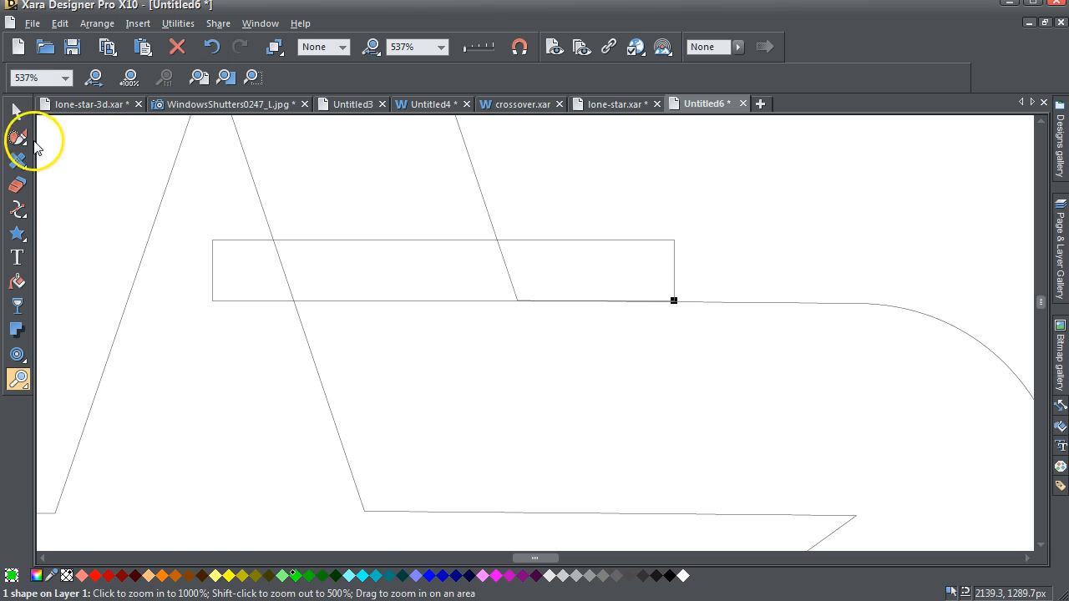
click(17, 113)
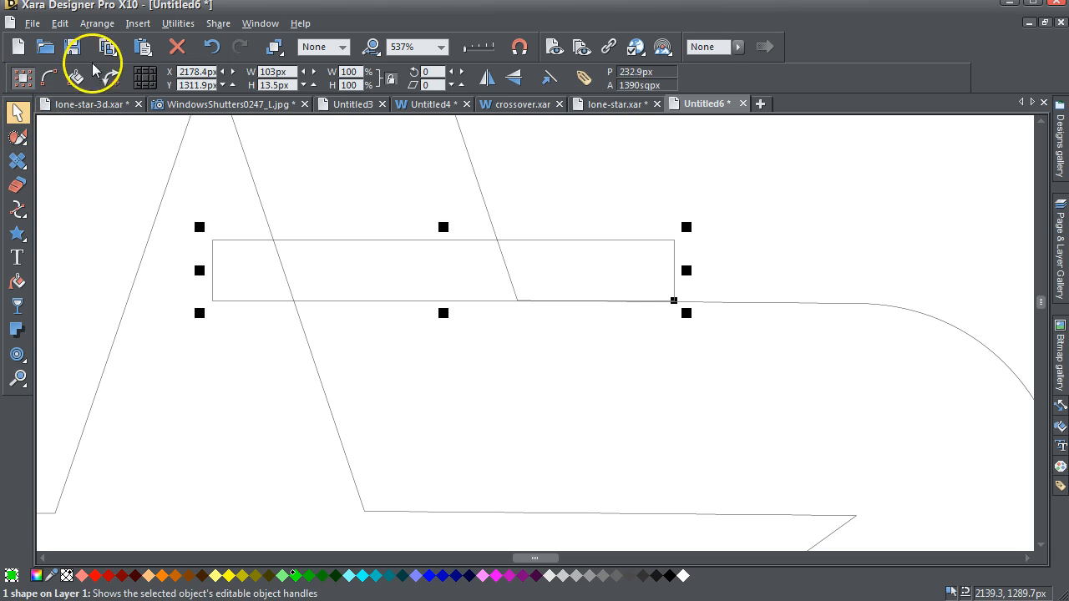
click(60, 23)
click(90, 98)
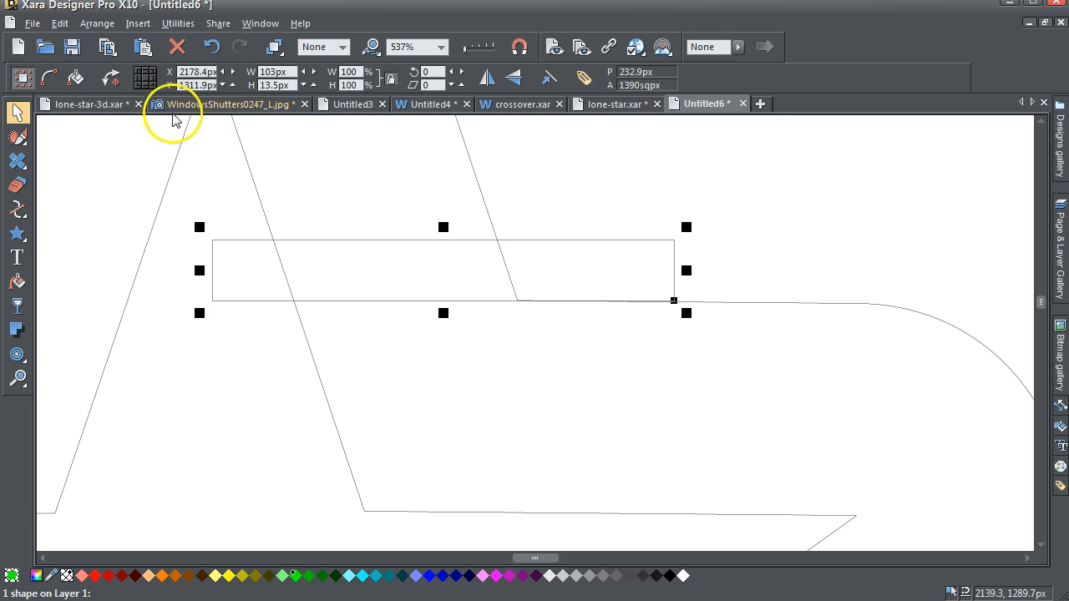
- Subtract the bar from the star to cut the gap between the top and right arms, and restore the full-quality view
shift+click(478, 191)
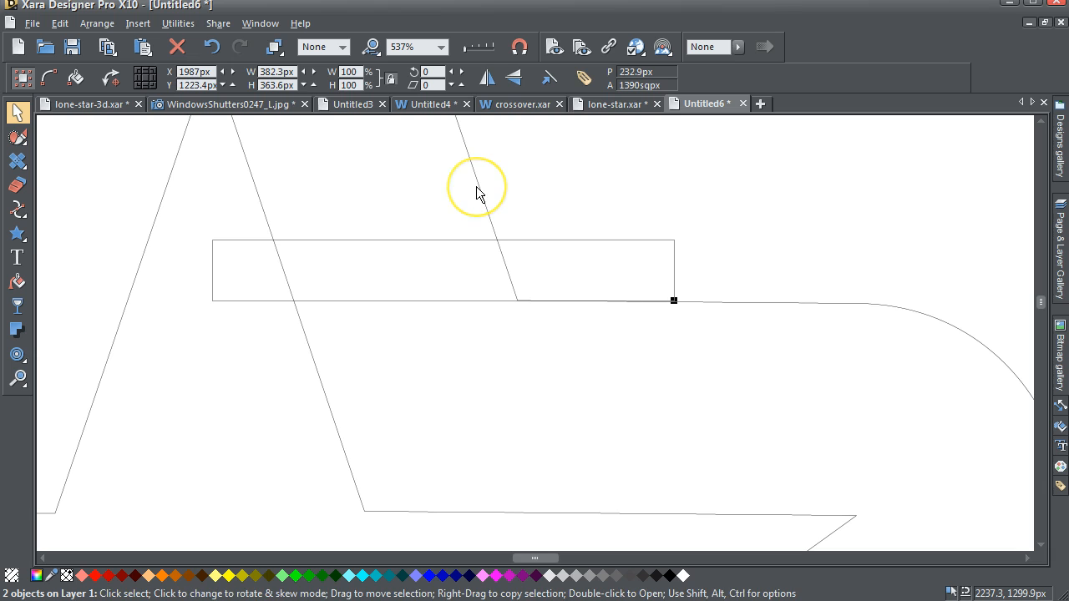
click(97, 23)
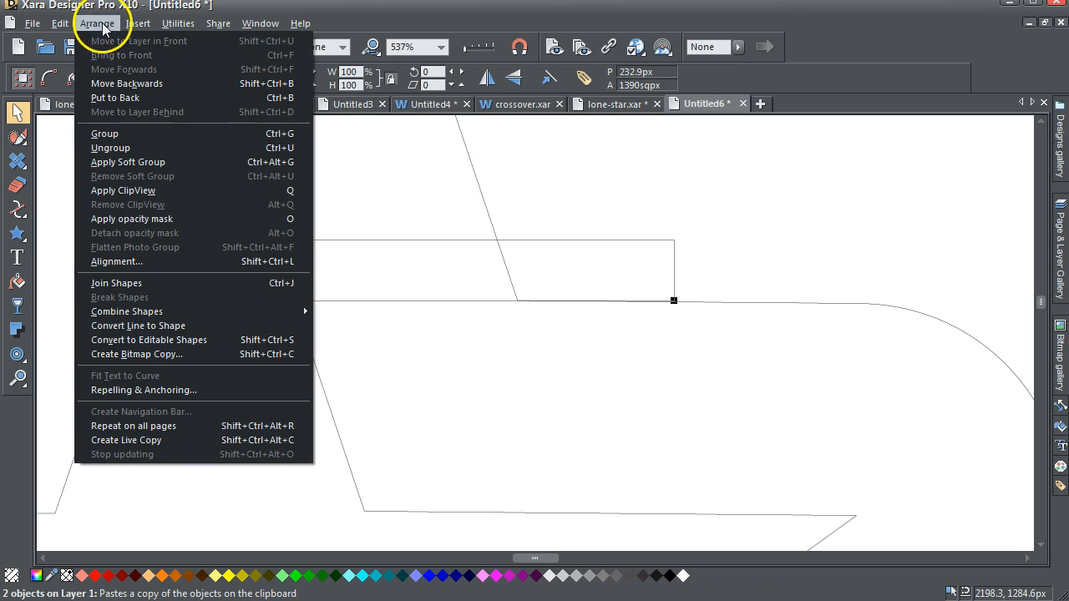
mouse_move(282, 312)
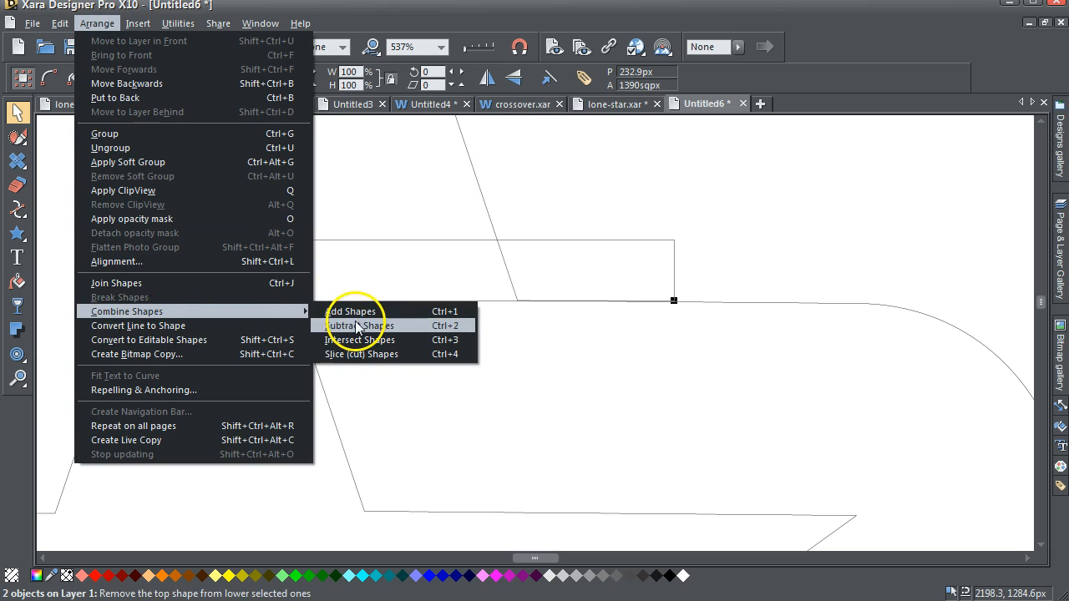
click(356, 326)
click(373, 47)
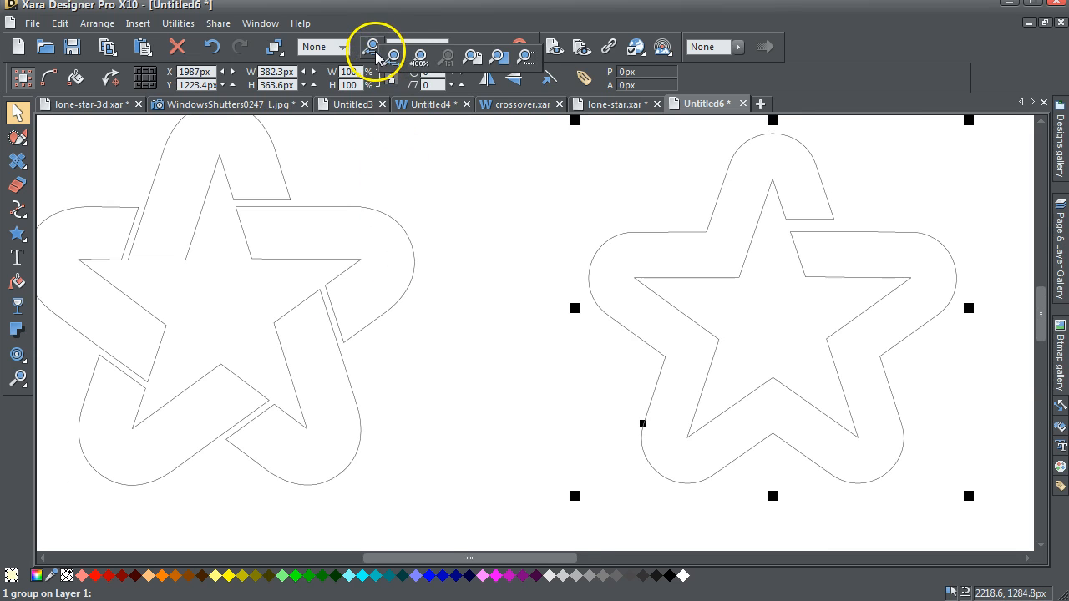
drag(468, 48, 513, 50)
click(567, 161)
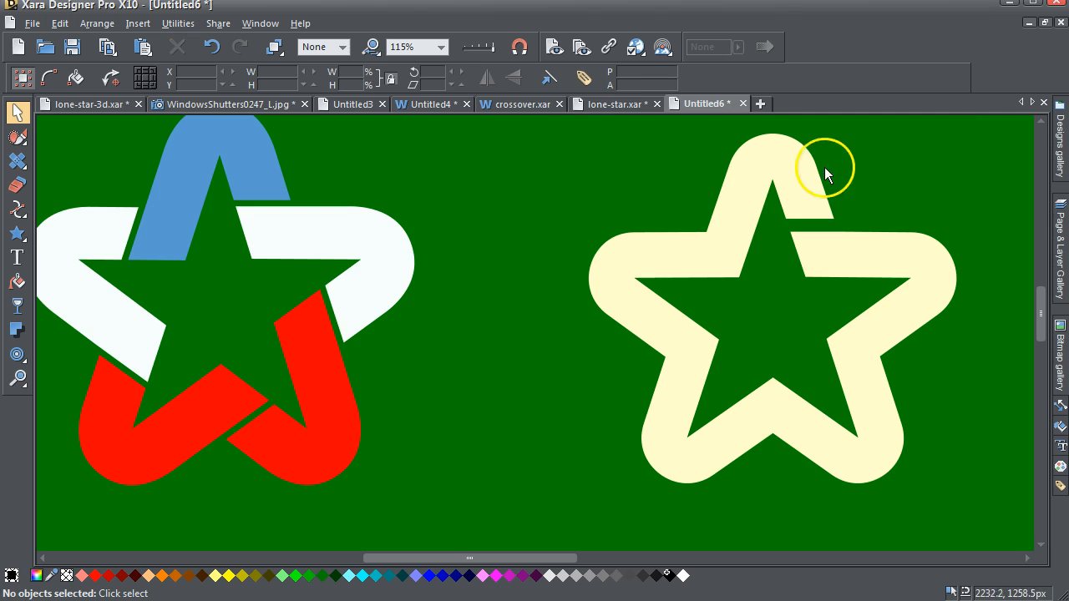
- Paste the bar in place, rotate it 72 degrees and move it to the junction of the star's top and left arms
ctrl+click(805, 256)
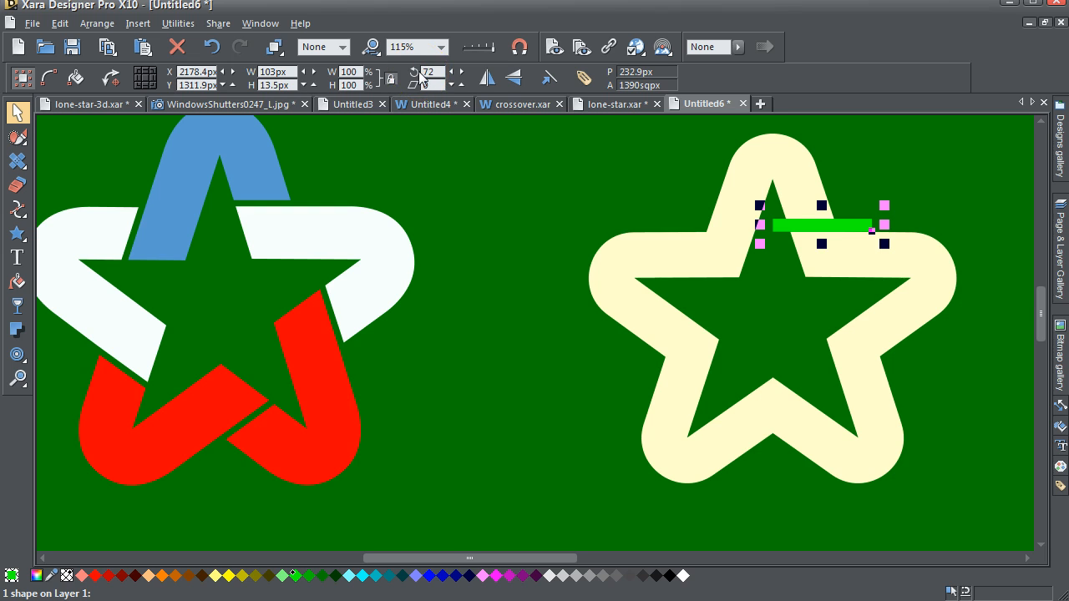
key(Return)
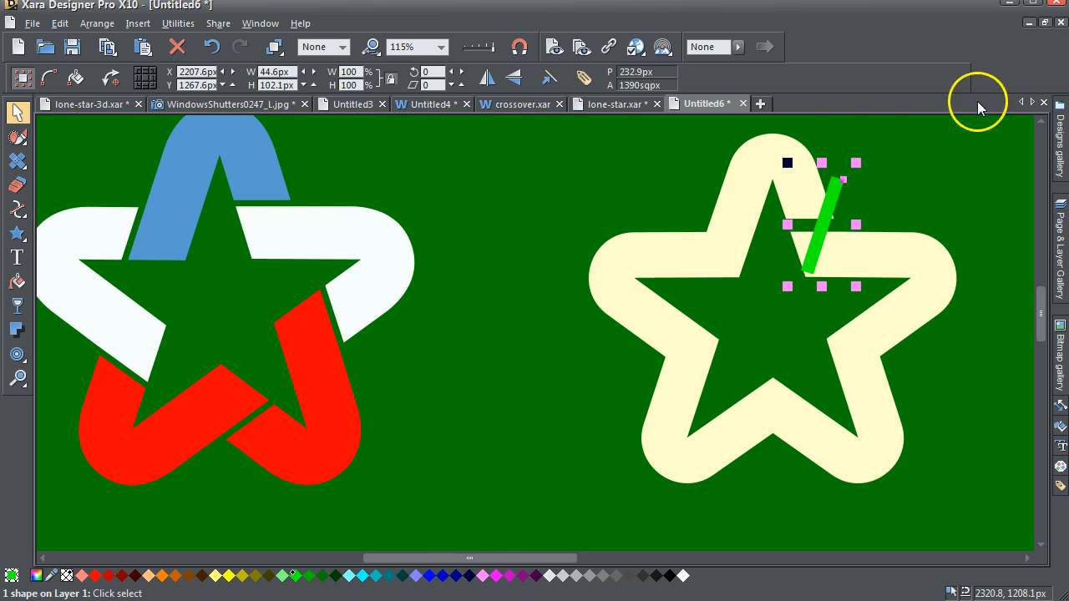
drag(823, 234, 695, 259)
- Align the rotated bar's long edge with the outer edge of the star's top arm in outline view
click(19, 378)
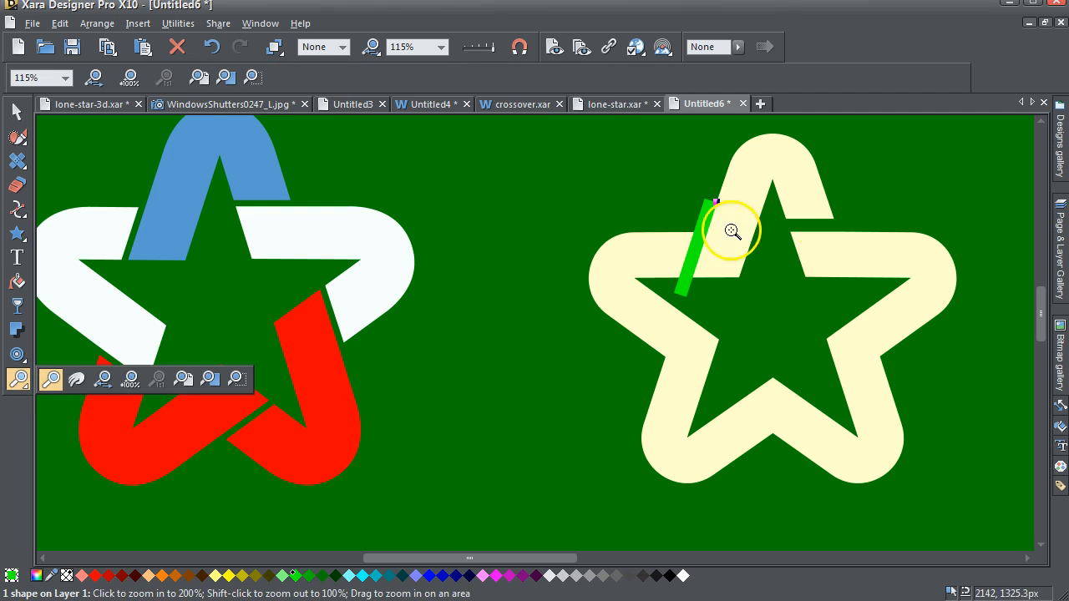
drag(677, 215, 726, 310)
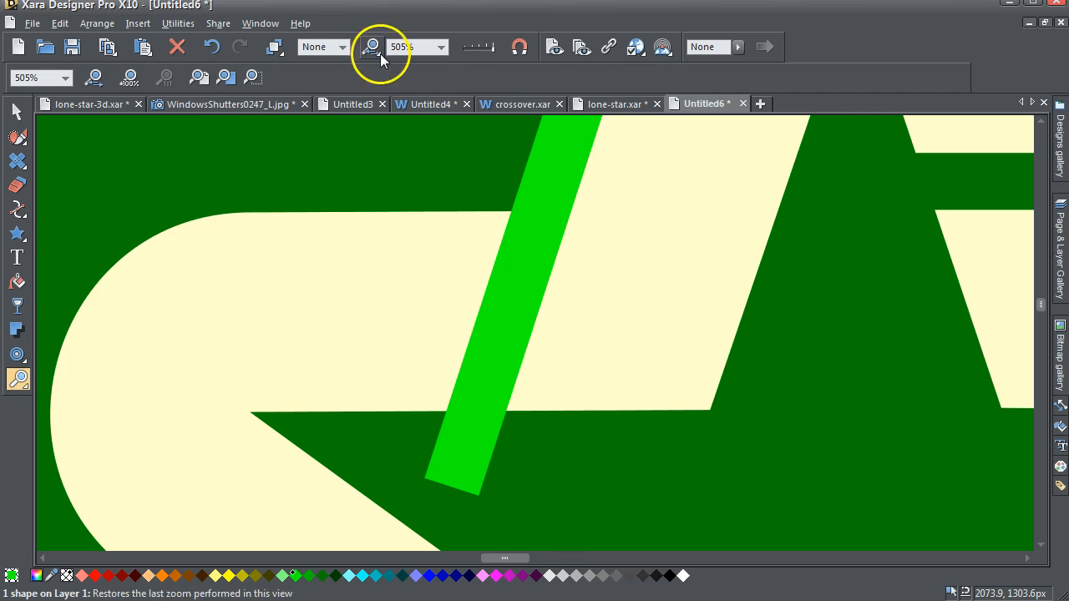
drag(487, 49, 464, 48)
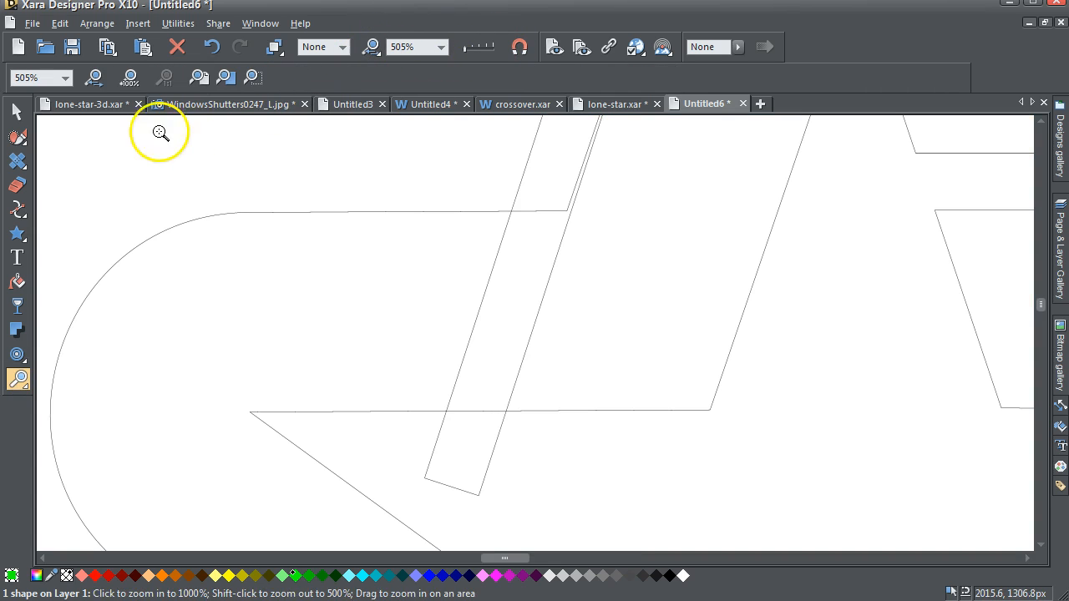
click(17, 111)
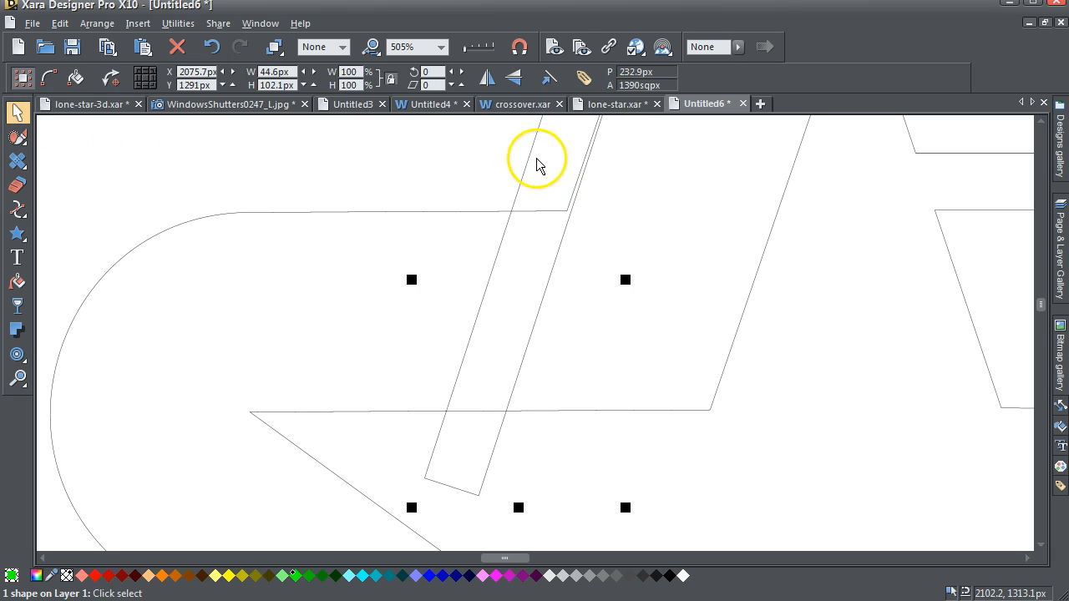
click(528, 161)
drag(529, 157, 524, 157)
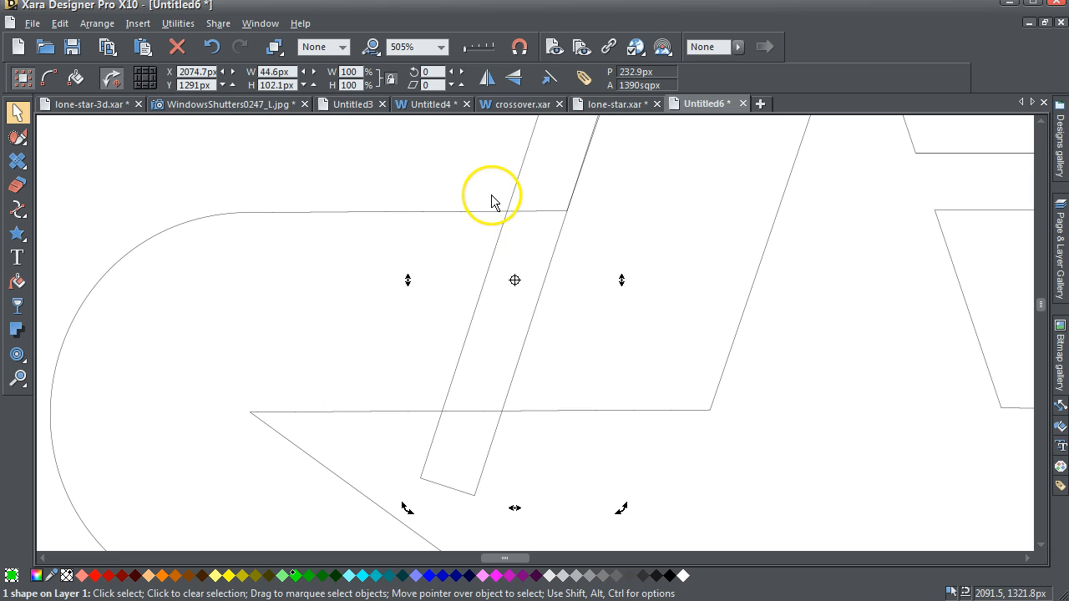
- Subtract the aligned bar from the star to separate the top and left arms, restore the full-quality view and deselect everything
shift+click(471, 212)
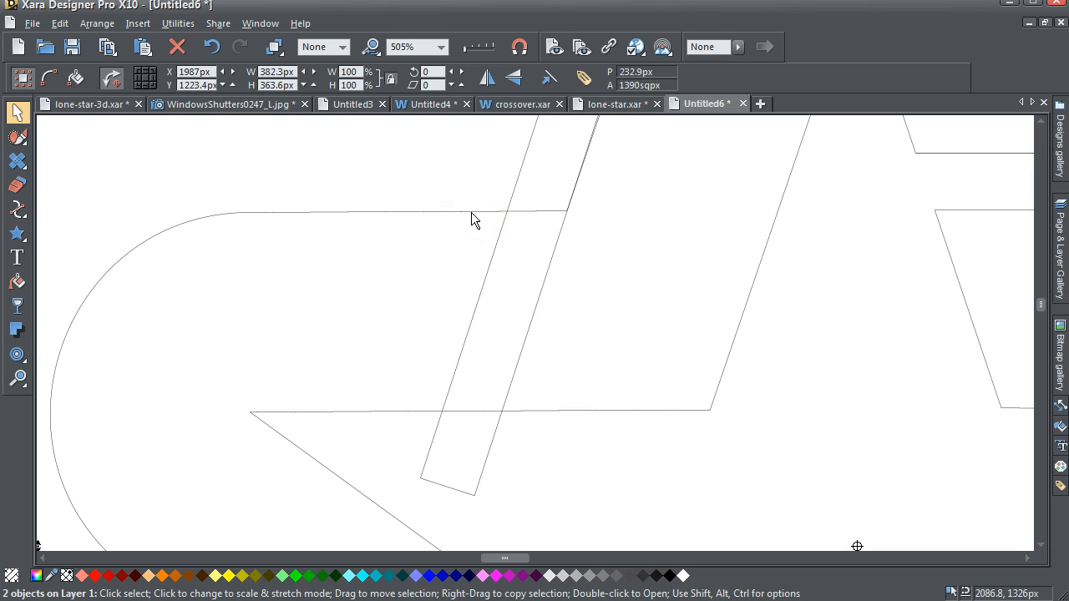
click(478, 224)
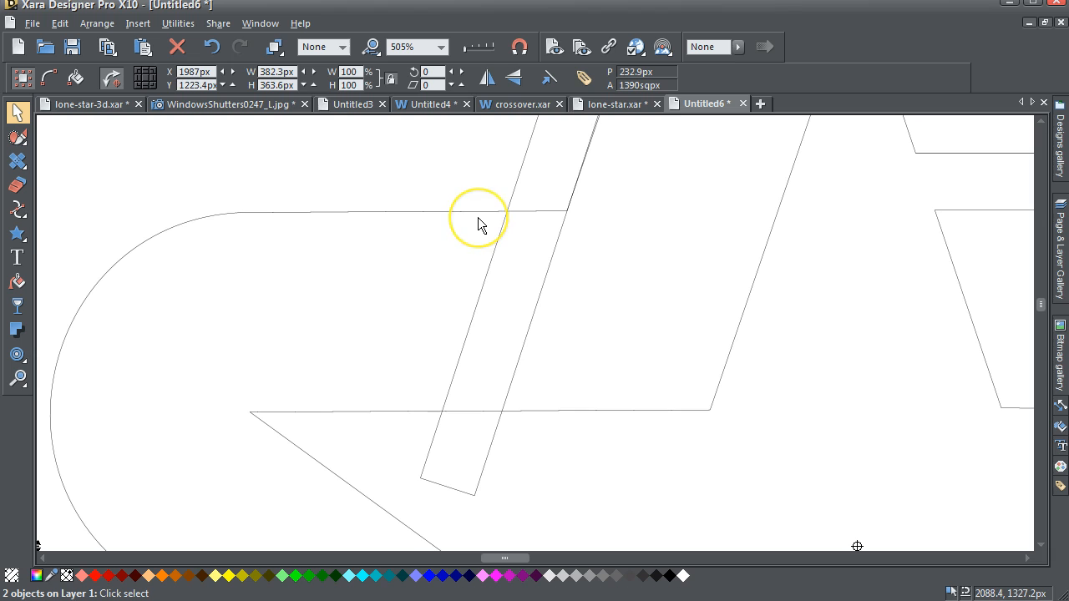
key(ctrl+2)
click(504, 221)
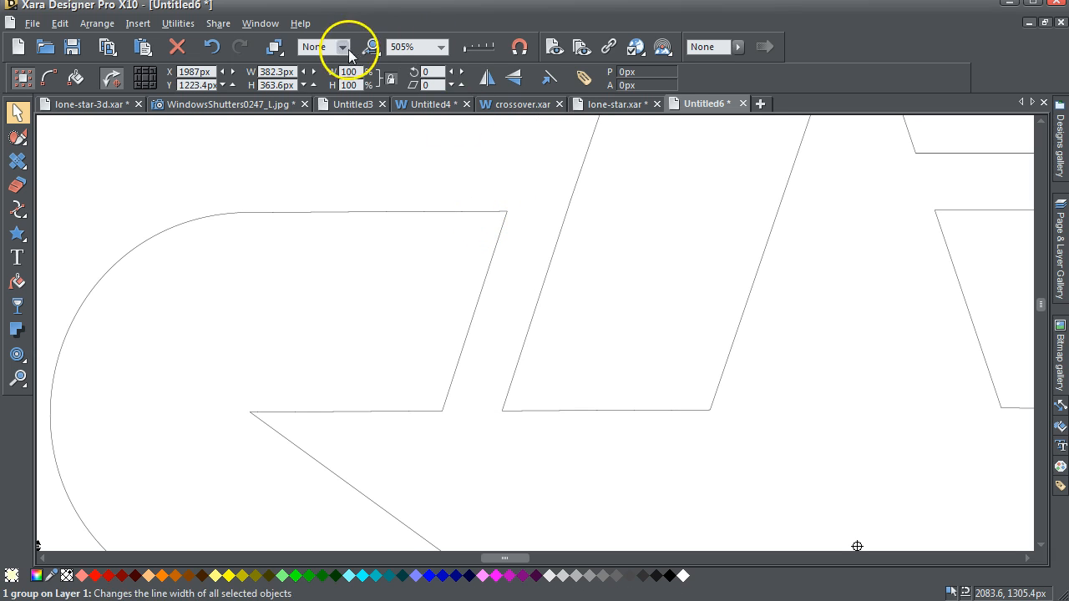
click(370, 47)
drag(469, 48, 516, 68)
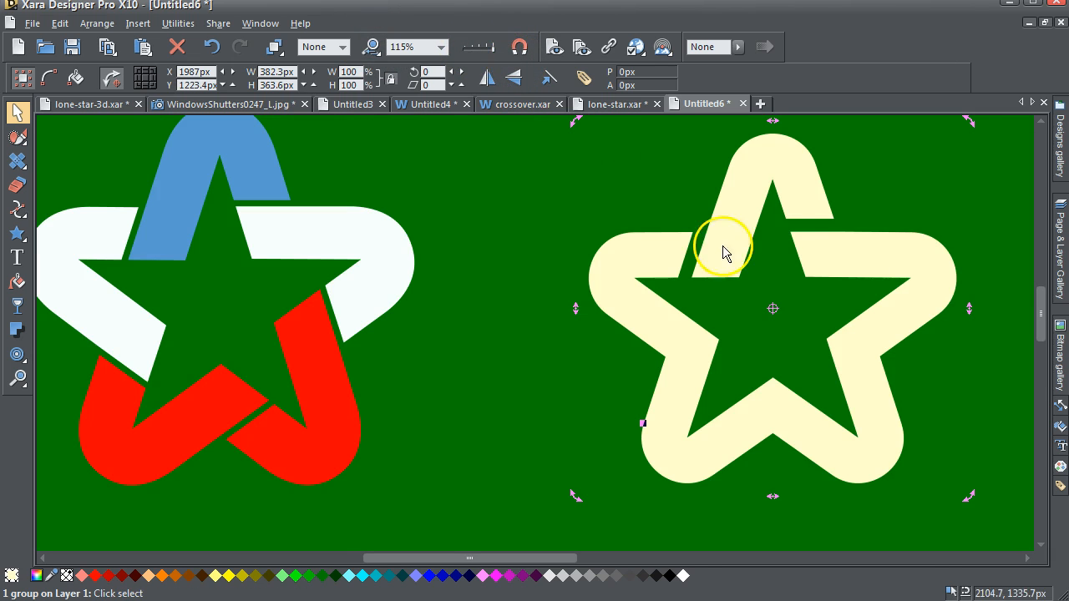
click(558, 198)
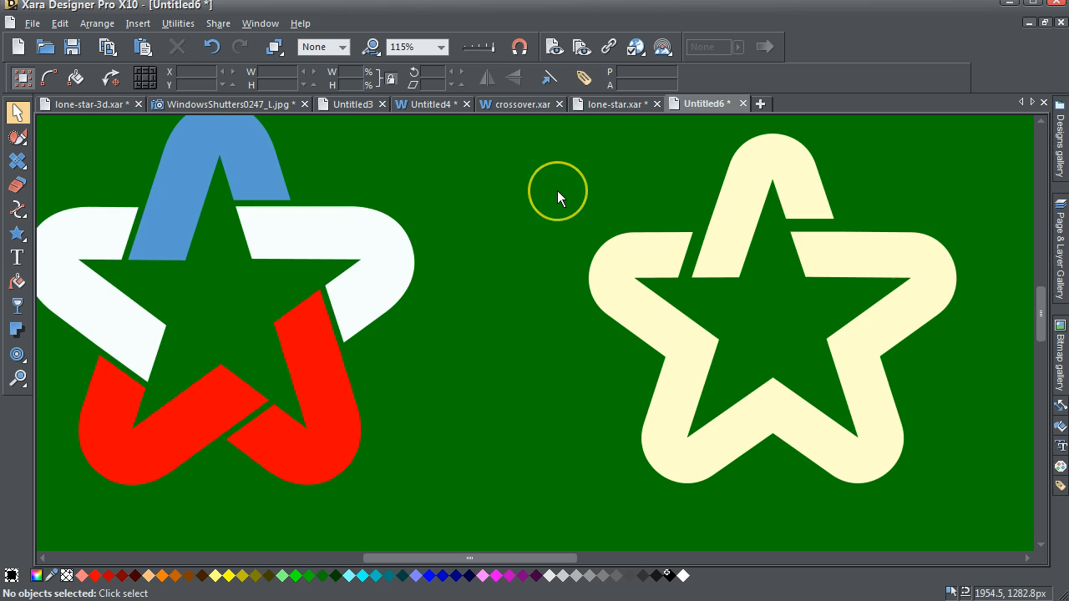
- Paste the tilted bar in place, rotate it 72 degrees and move it to the junction of the left and lower-left arms
key(ctrl+shift+v)
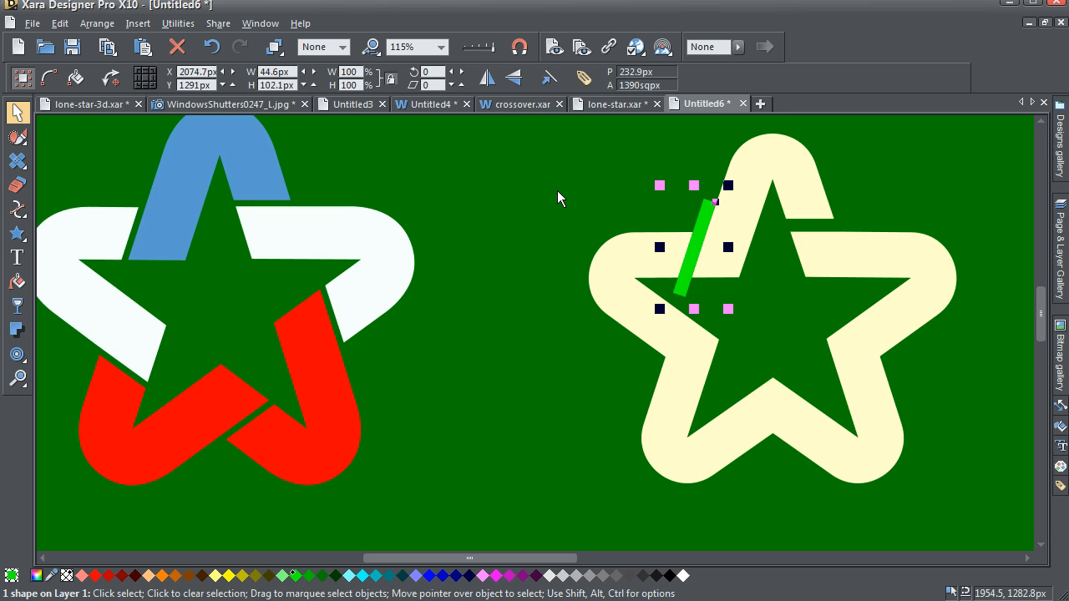
click(432, 72)
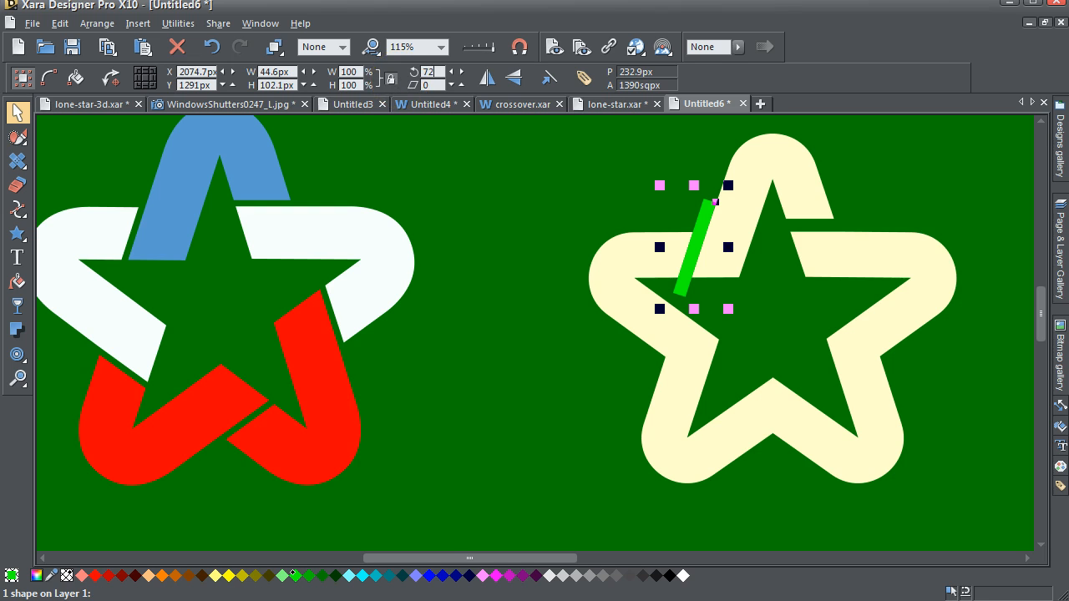
key(Return)
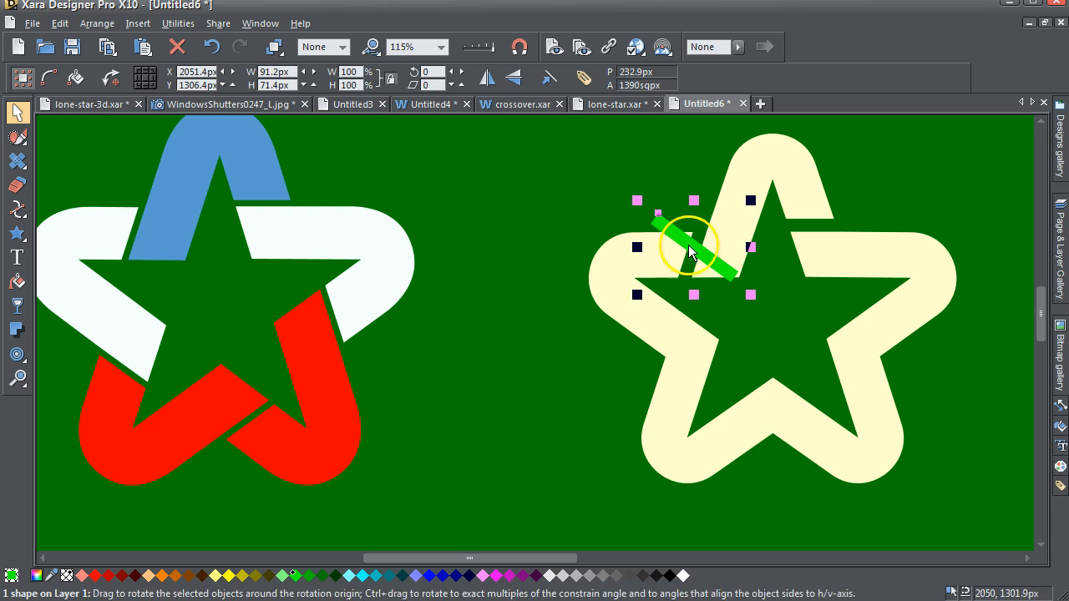
drag(727, 270, 705, 389)
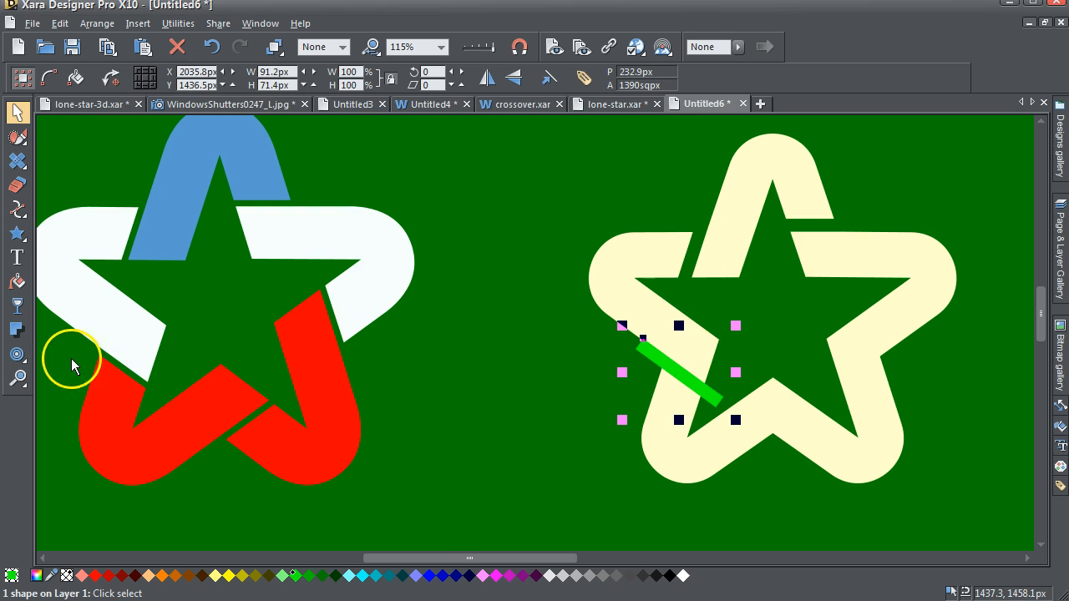
- Align the bar's upper long edge with the left arm's lower outer edge and check the fit in outline view
click(18, 378)
drag(639, 334, 727, 429)
click(19, 111)
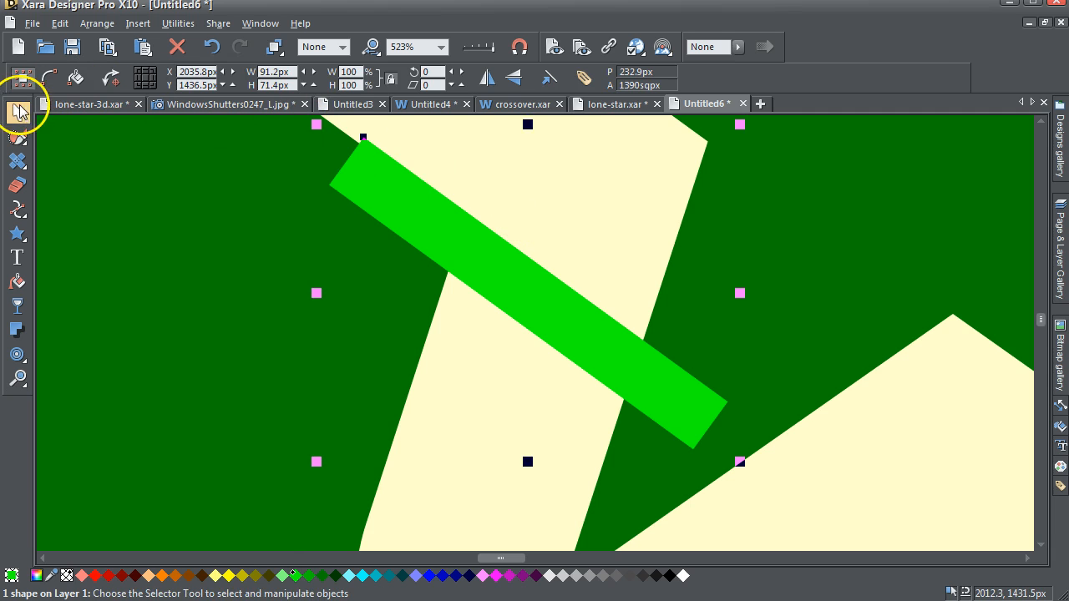
drag(418, 192, 415, 207)
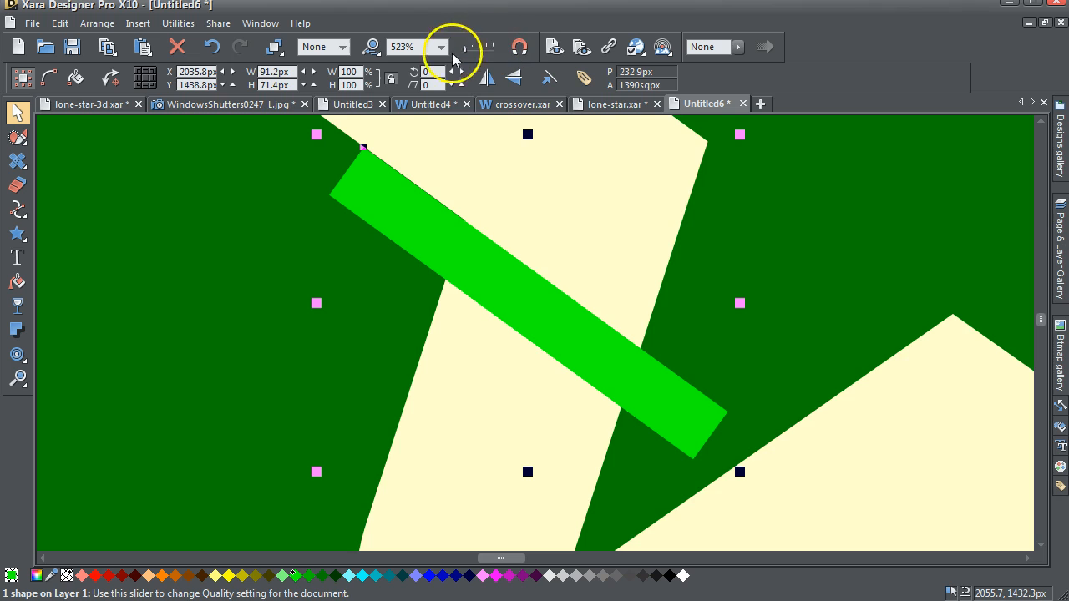
drag(452, 53, 444, 56)
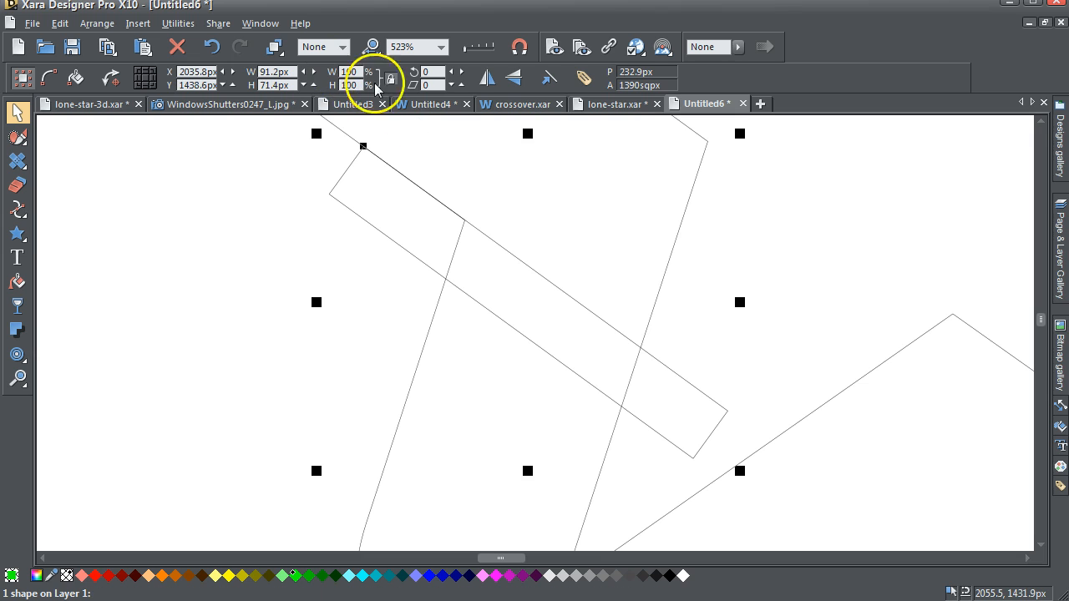
- Subtract the bar from the star to cut the gap between the left and lower-left arms, and deselect the result
shift+click(661, 288)
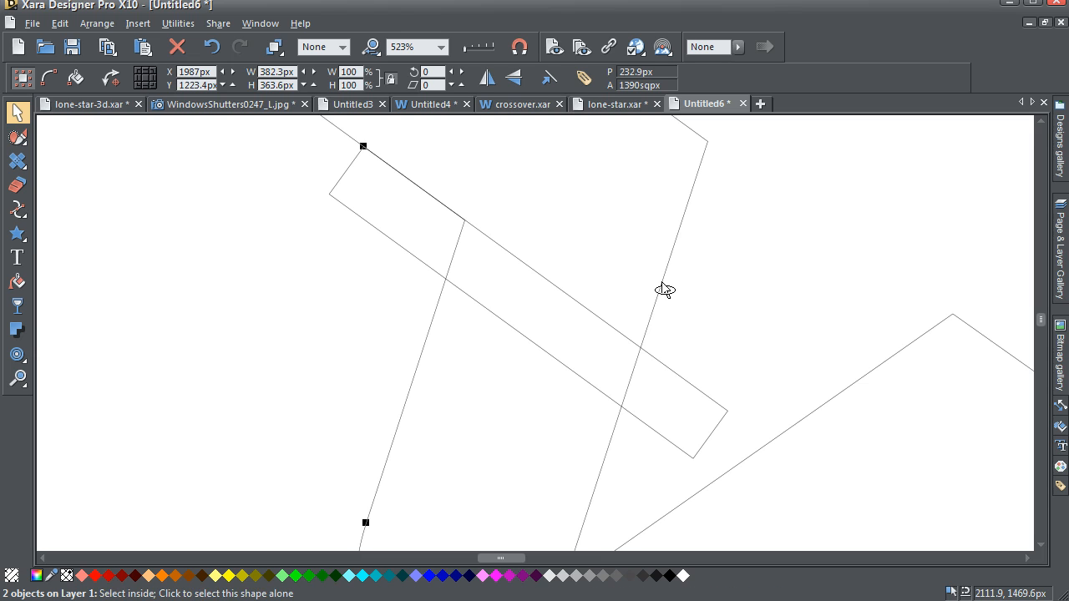
key(ctrl+2)
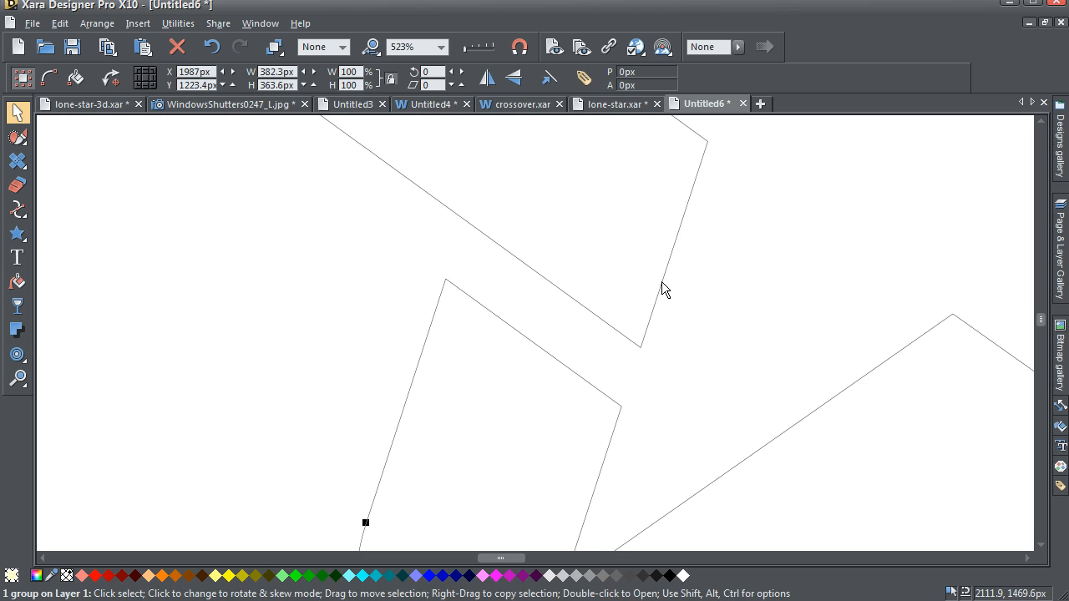
click(372, 46)
click(500, 170)
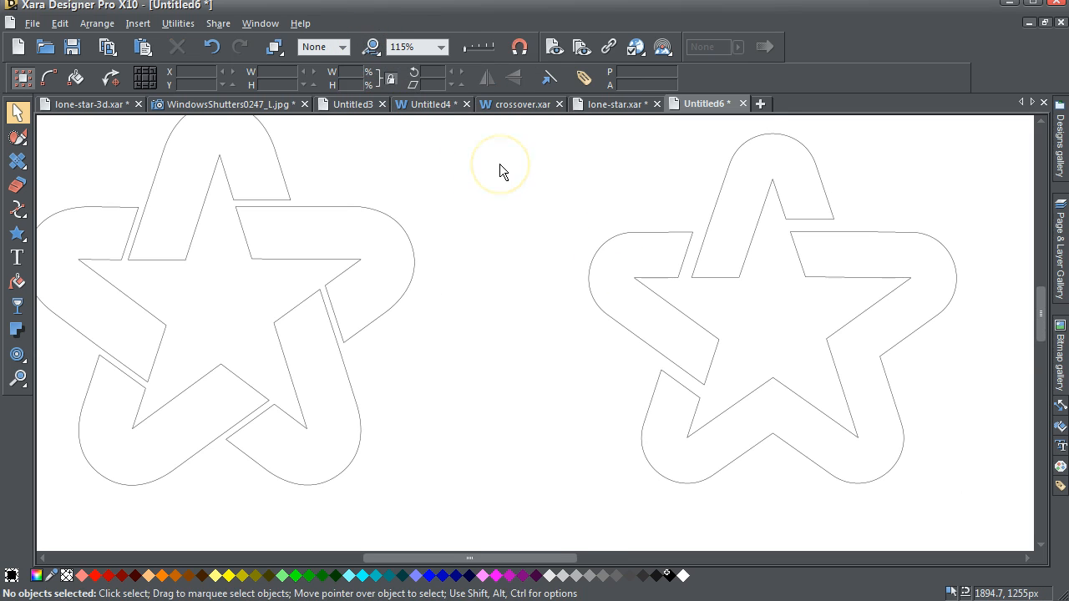
- Paste the tilted bar in place, rotate it 144 degrees and move it to the junction of the lower-left and lower-right arms
key(ctrl+shift+v)
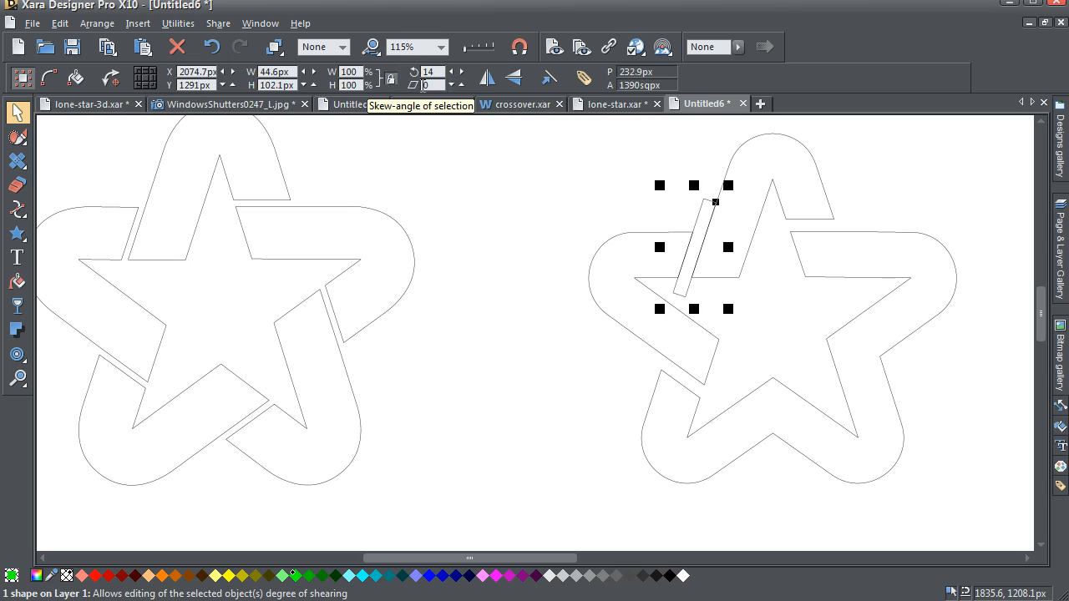
key(Return)
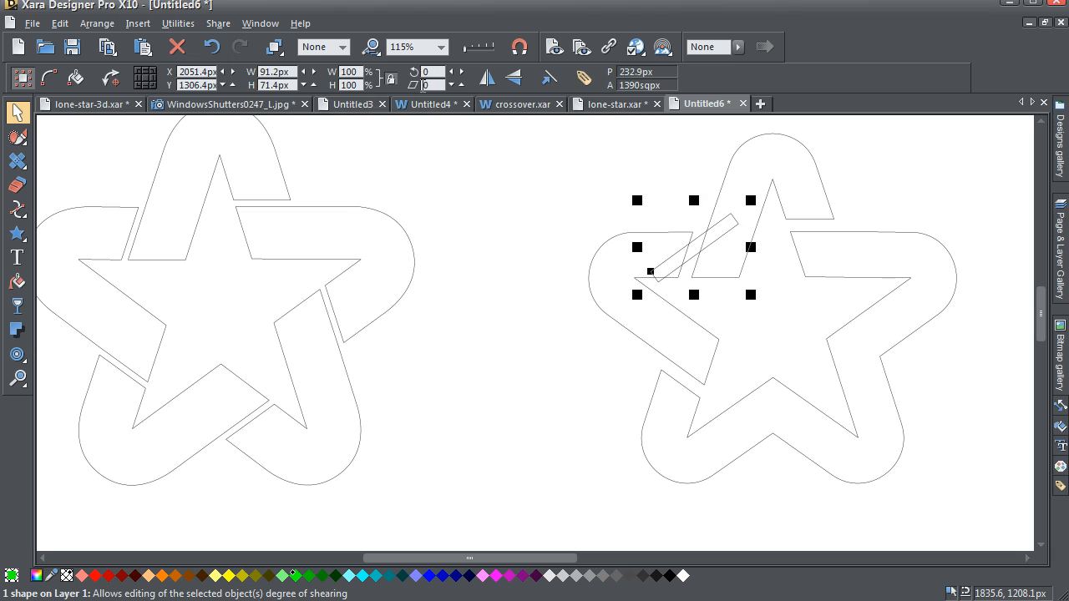
drag(707, 238, 811, 411)
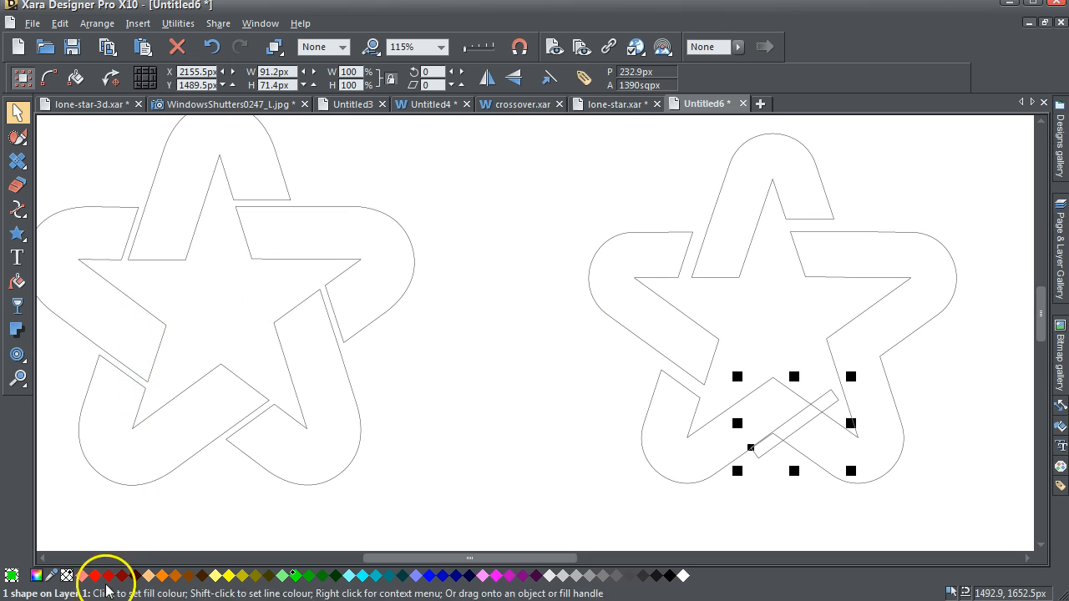
- Align the bar's upper long edge with the lower outer edge of the lower-left arm
key(shift+F2)
drag(745, 359, 910, 491)
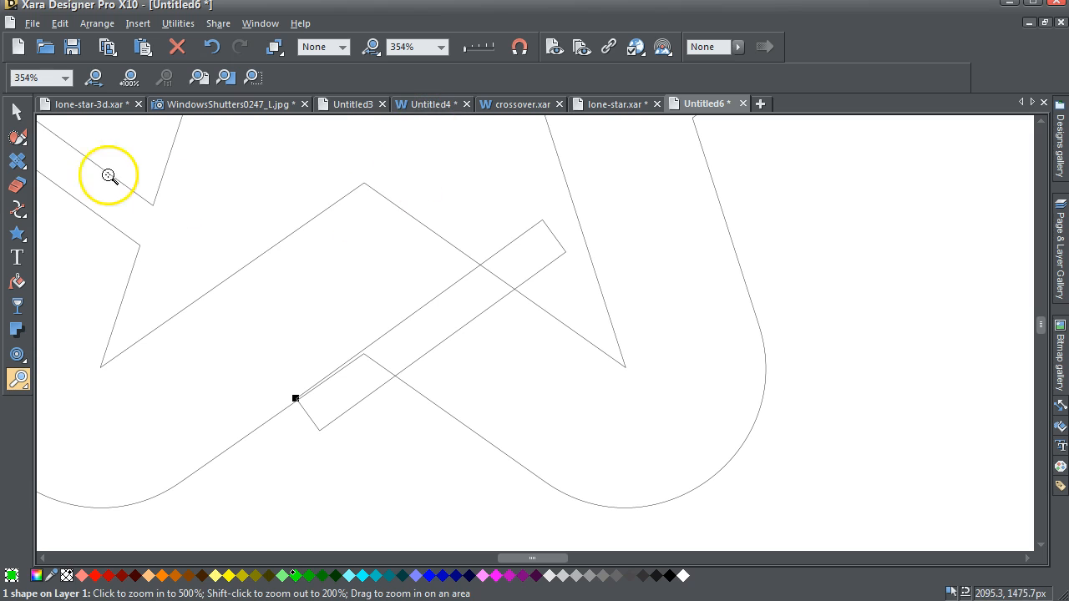
click(17, 111)
click(496, 191)
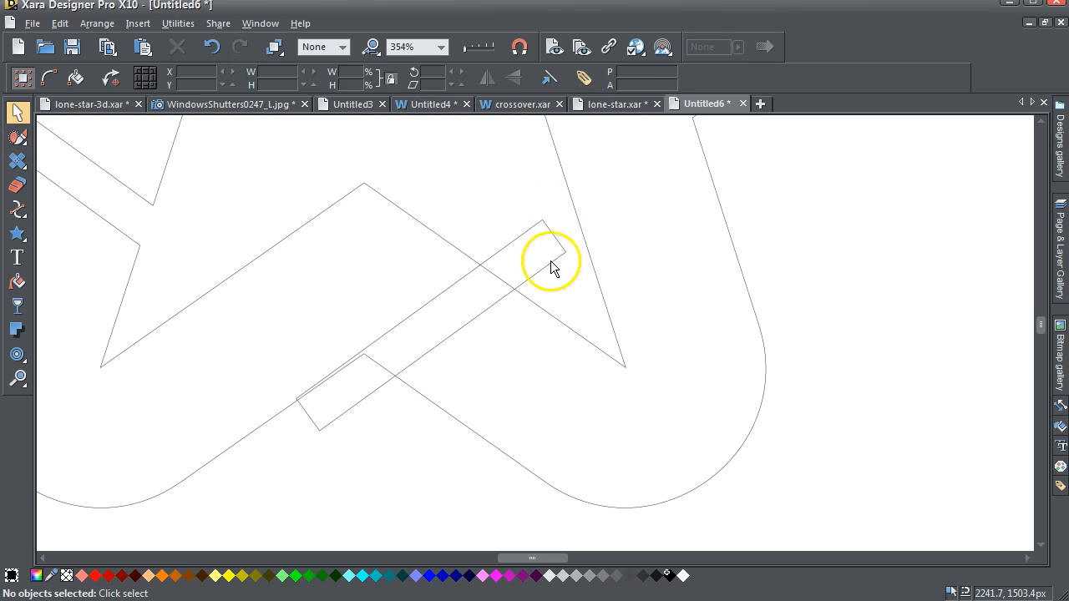
drag(515, 241, 516, 244)
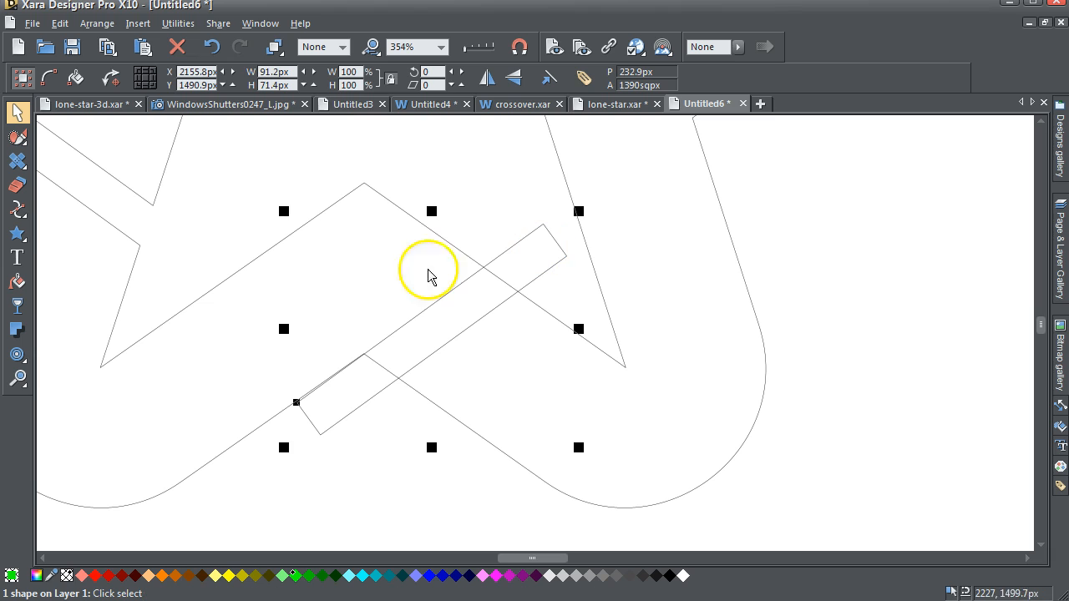
- Subtract the bar from the star to cut the gap between the lower-left and lower-right arms, and deselect the result
click(410, 225)
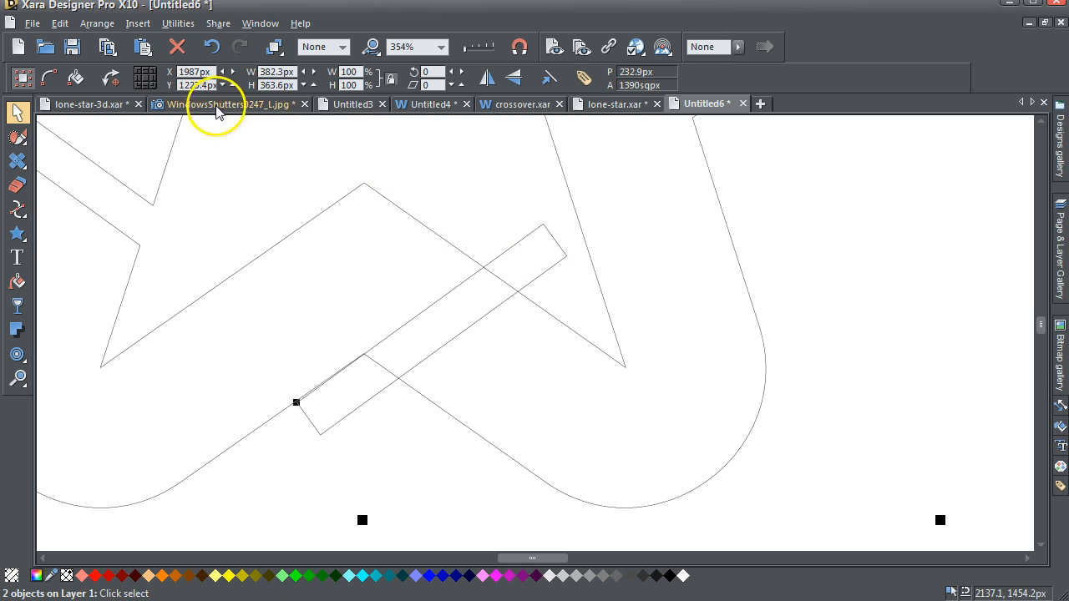
click(97, 24)
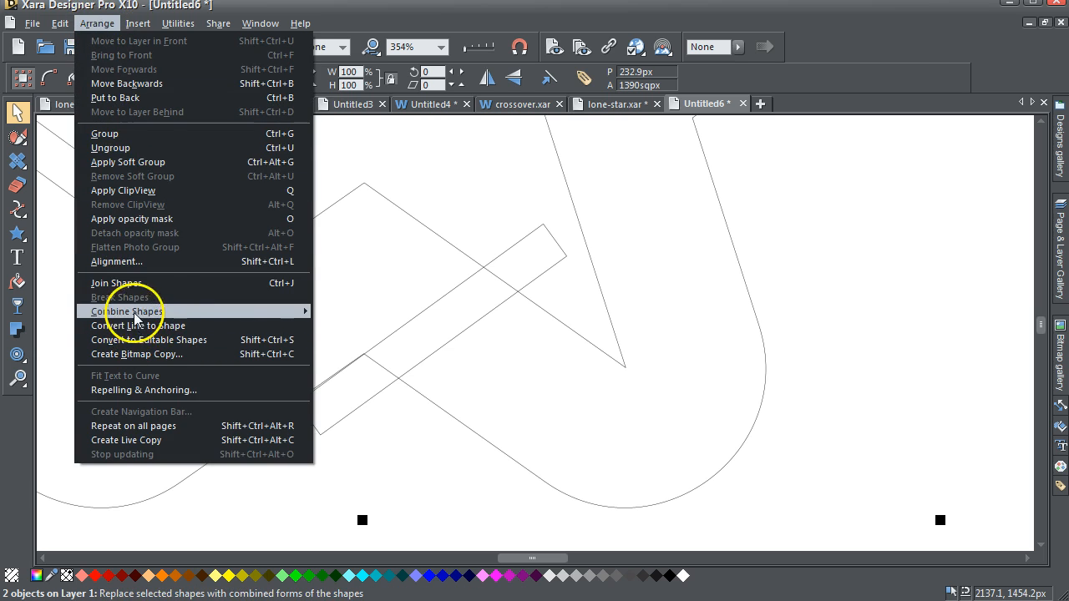
mouse_move(250, 312)
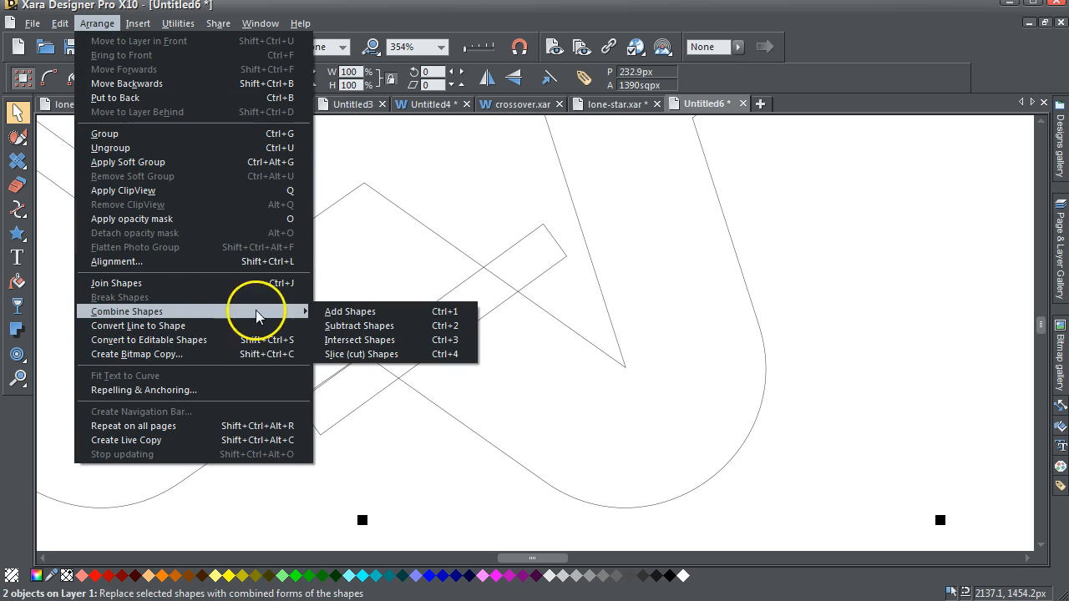
click(343, 325)
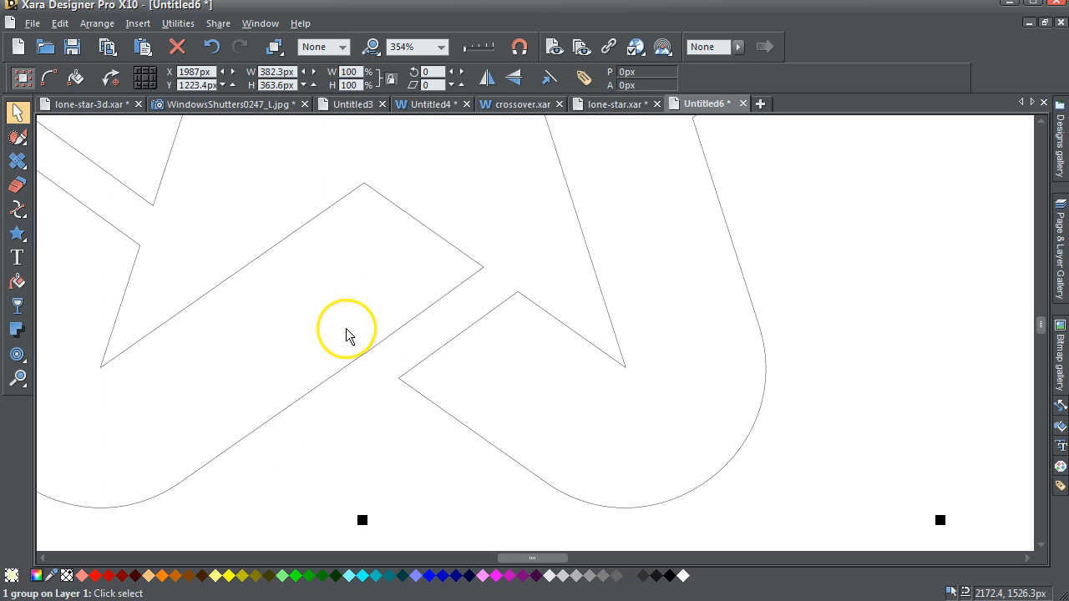
click(373, 47)
click(482, 151)
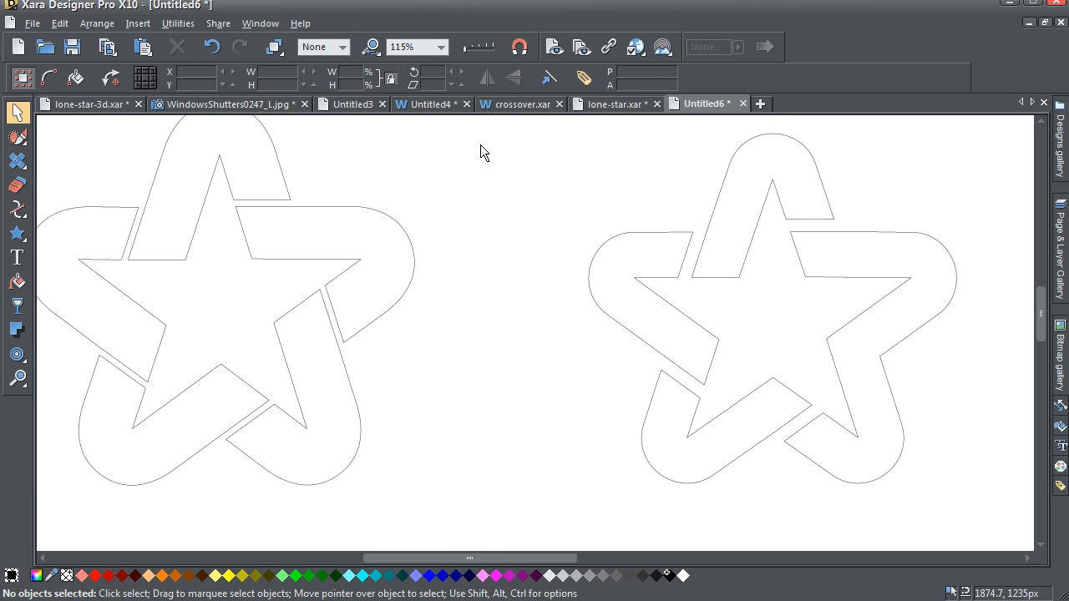
- Paste the bar in place again, rotate it 72 degrees and move it to the junction of the lower-right and right arms
key(ctrl+shift+v)
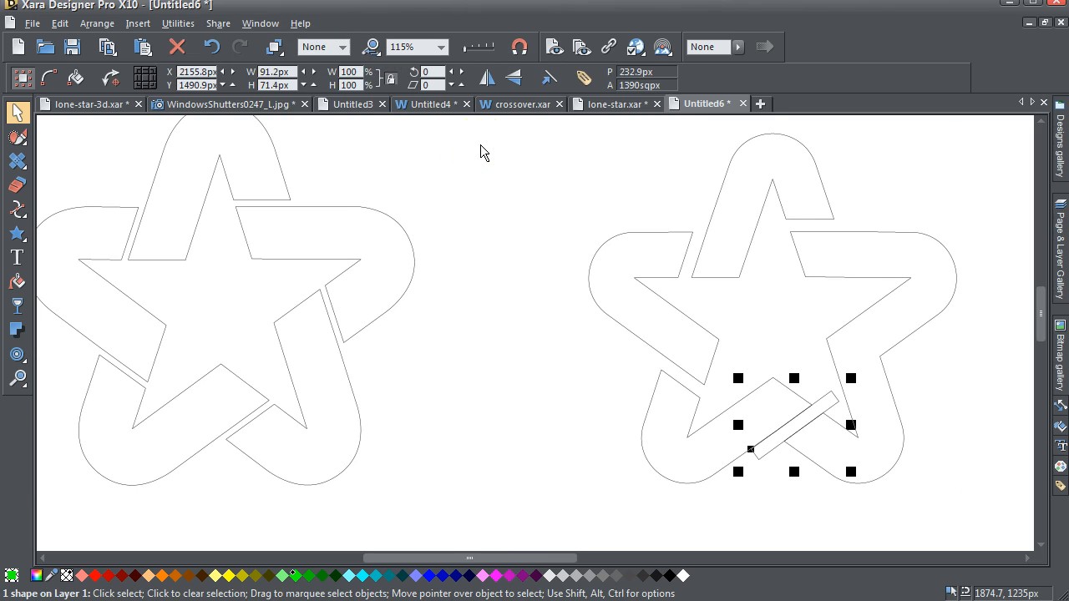
click(425, 73)
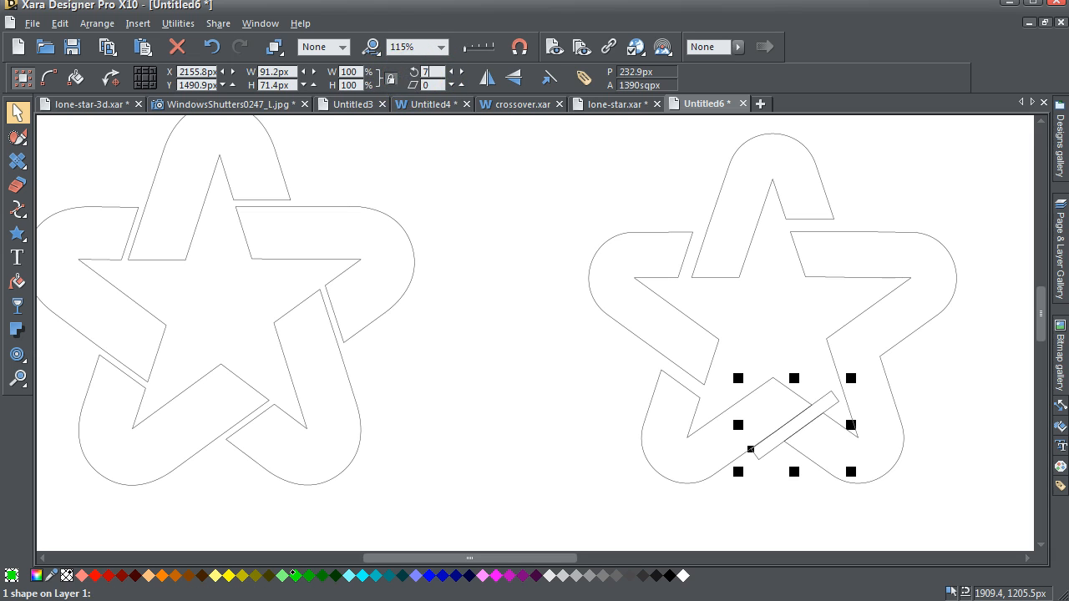
key(Return)
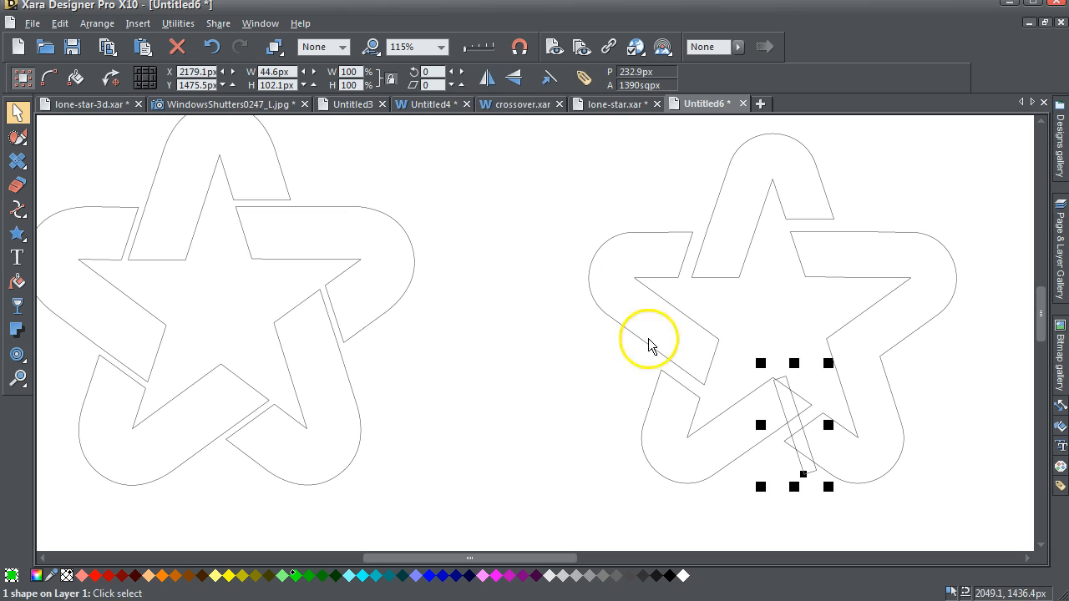
drag(802, 432, 892, 343)
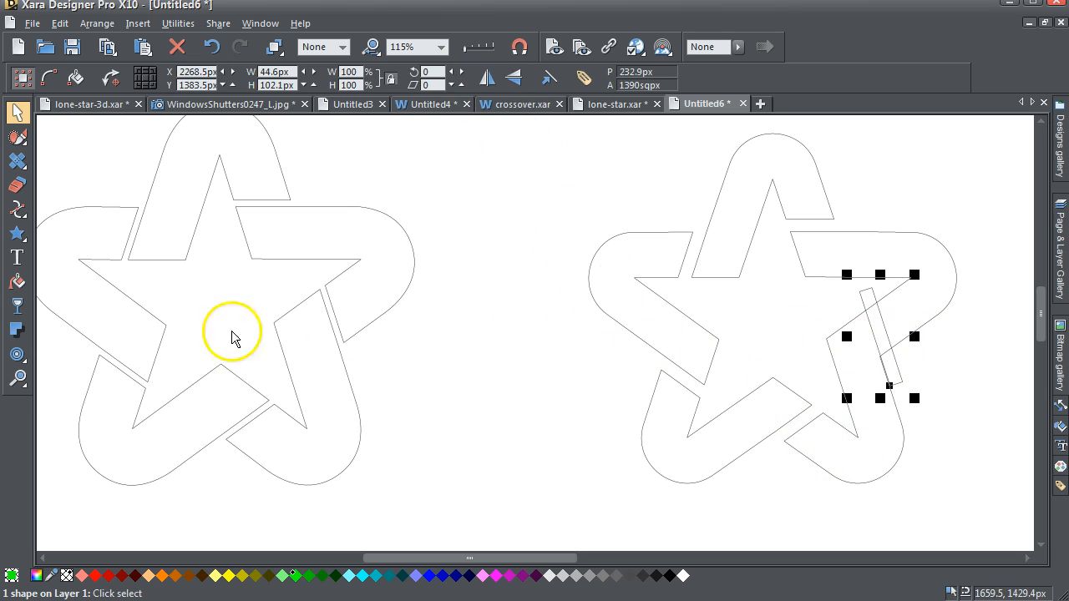
- Align the bar's left long edge precisely with the outer edge of the lower-right arm
click(16, 377)
drag(842, 265, 954, 422)
drag(393, 217, 658, 496)
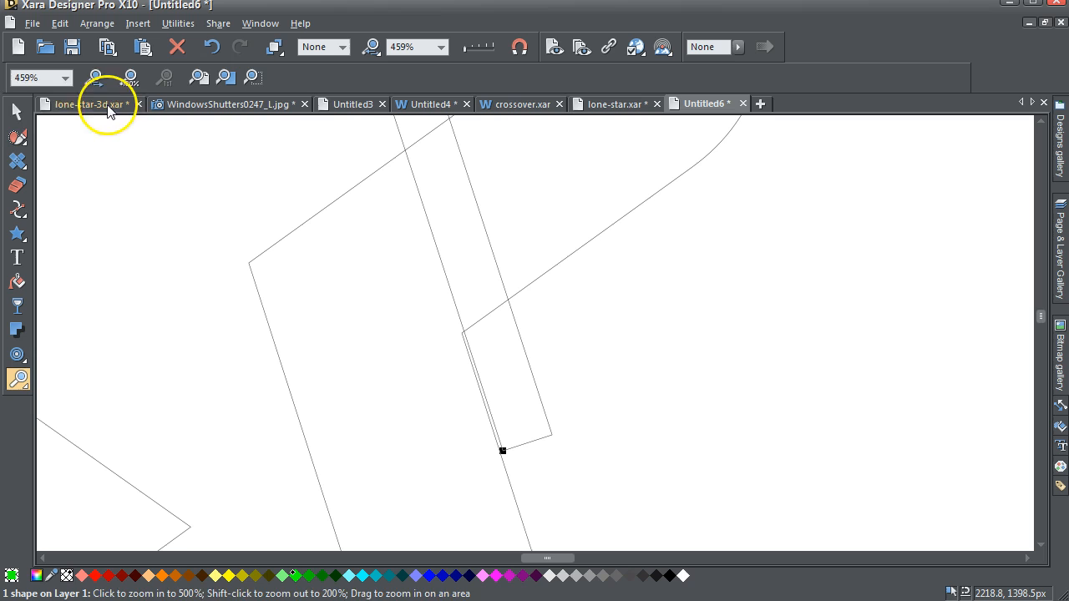
click(17, 111)
drag(523, 341, 522, 342)
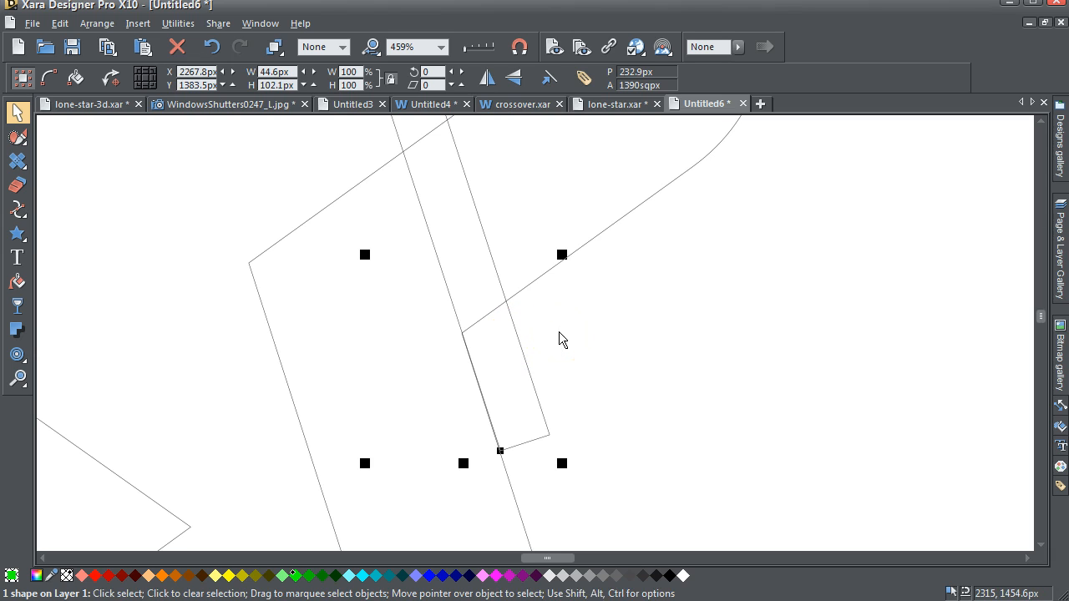
key(Right)
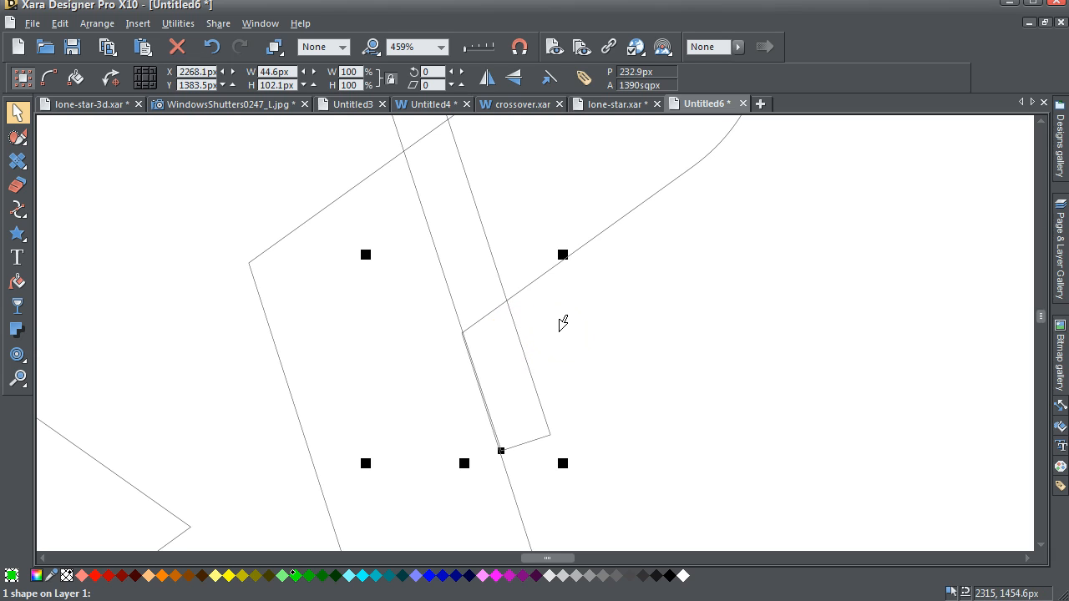
key(Left)
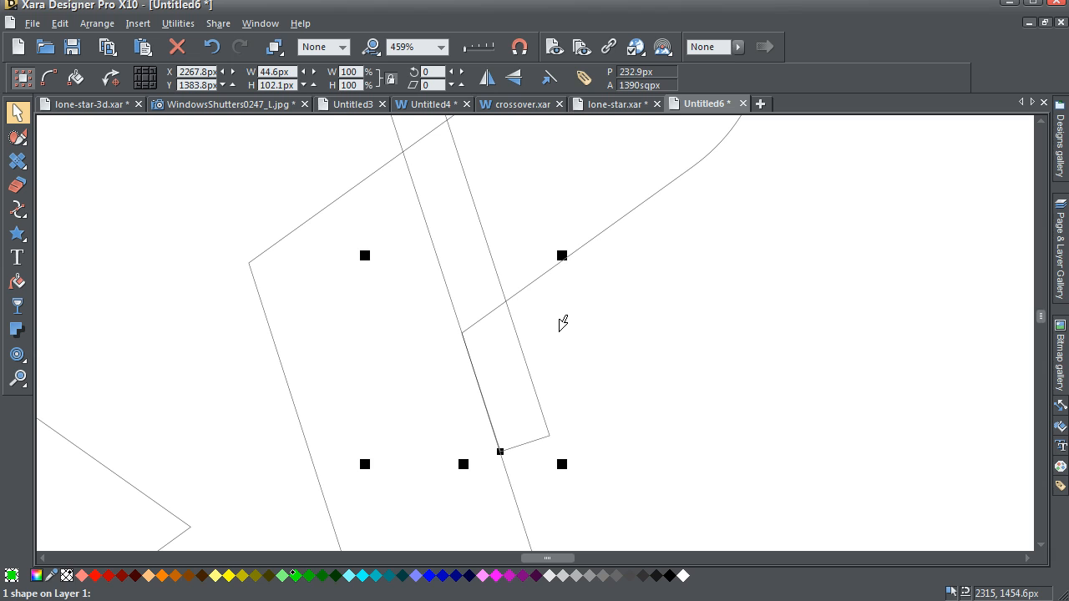
- Subtract the bar from the star to separate the right and lower-right arms, deselect the result and restore the full-quality view
shift+click(380, 175)
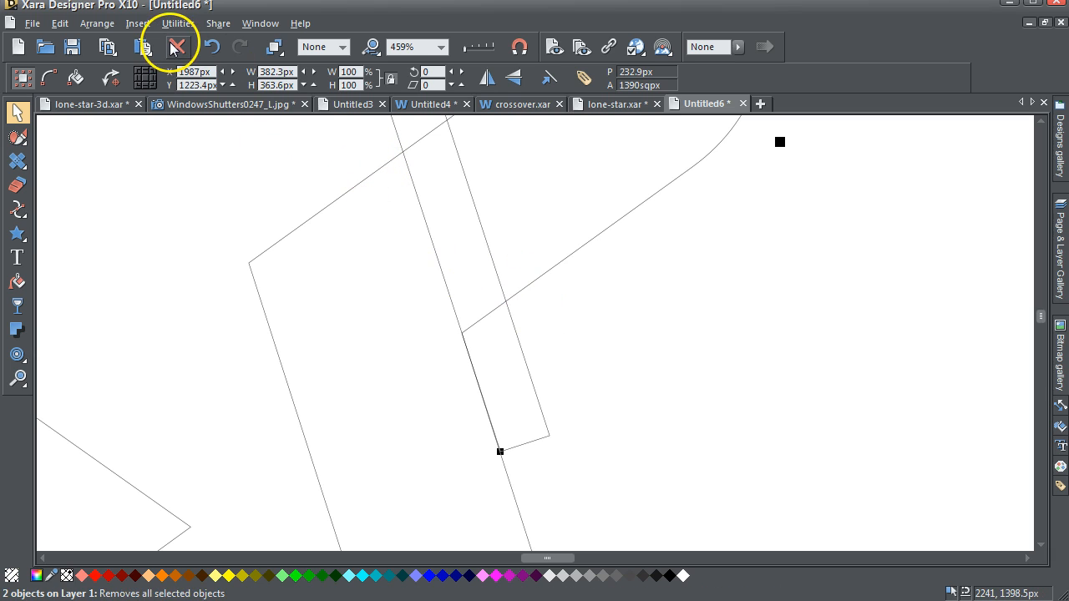
click(98, 25)
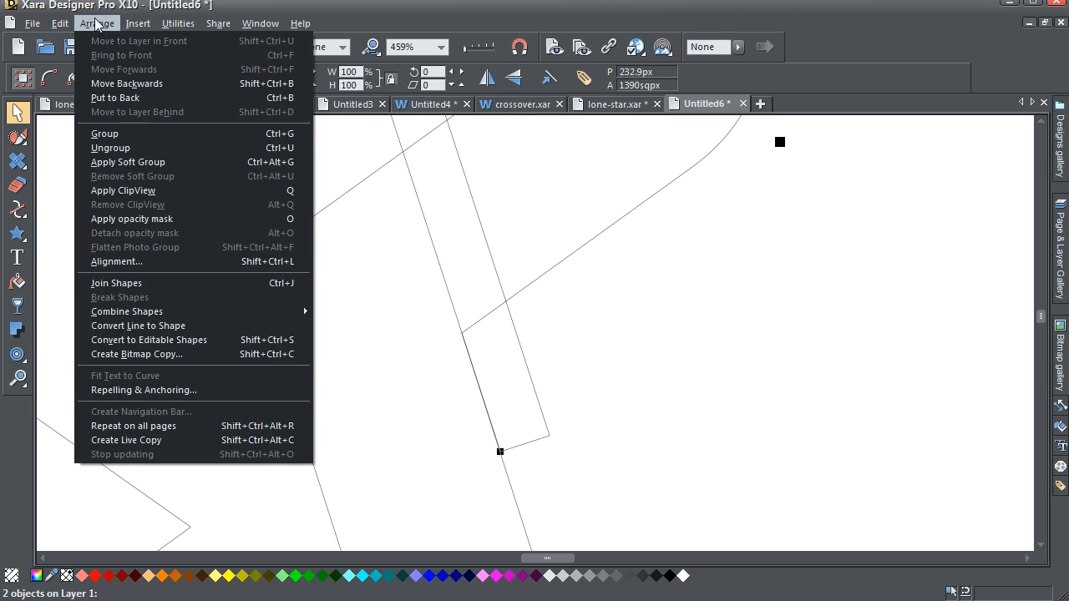
mouse_move(299, 319)
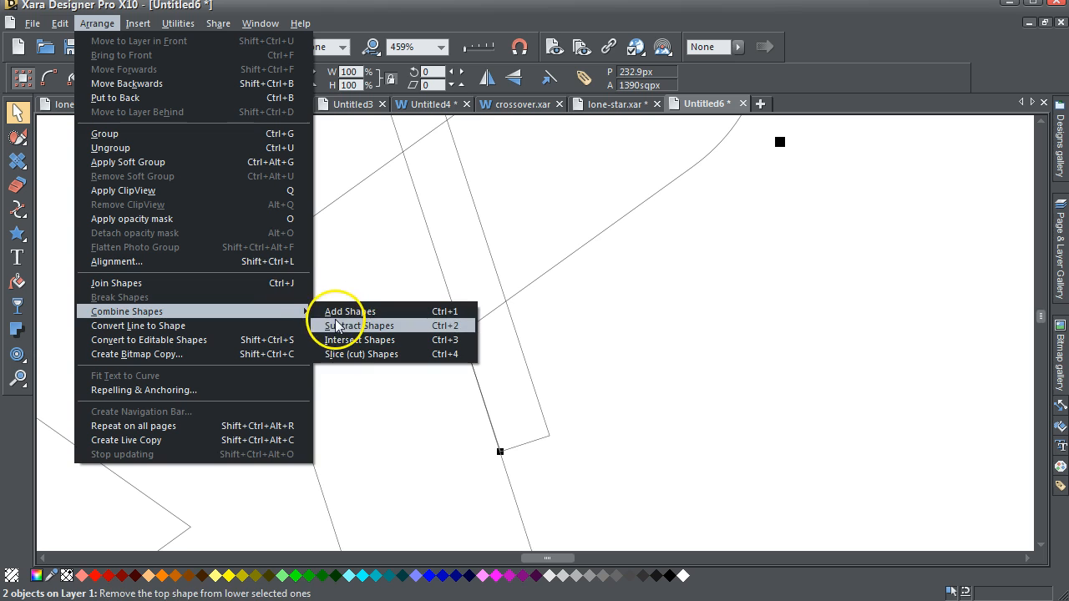
click(338, 326)
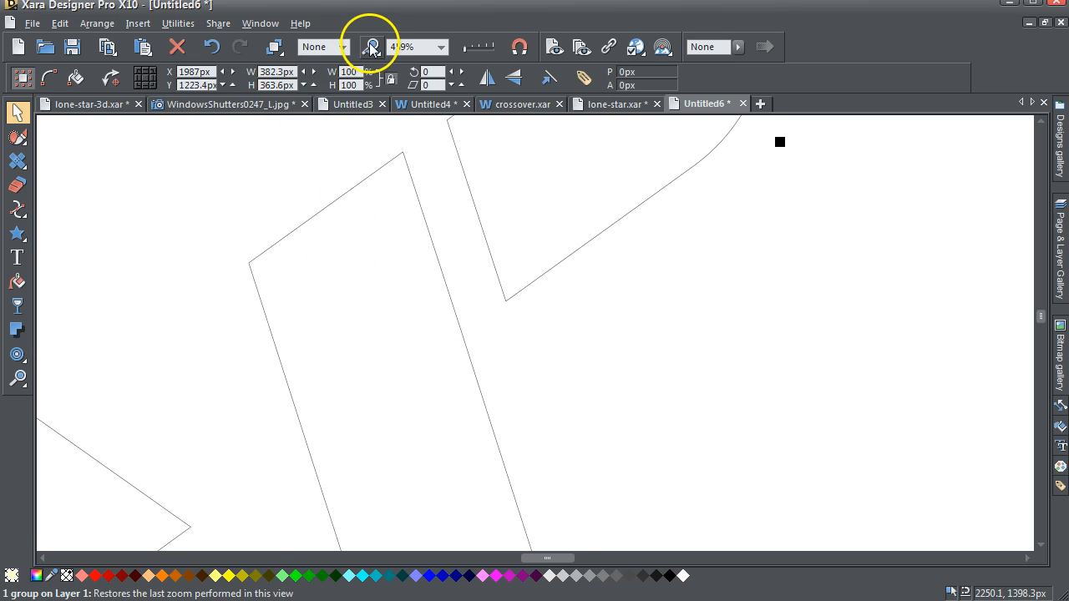
click(371, 49)
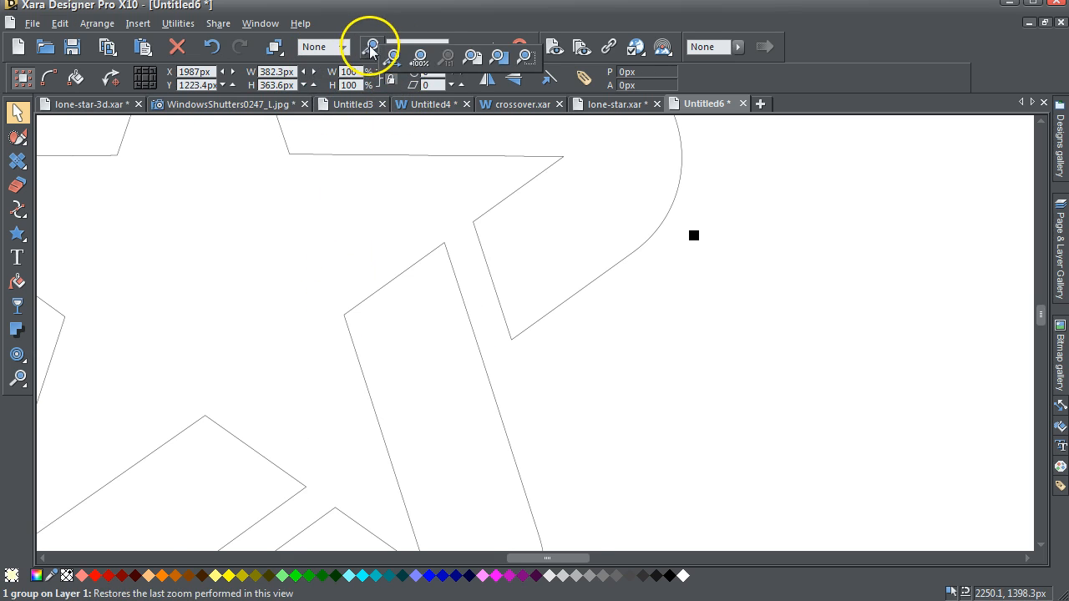
click(419, 59)
click(668, 196)
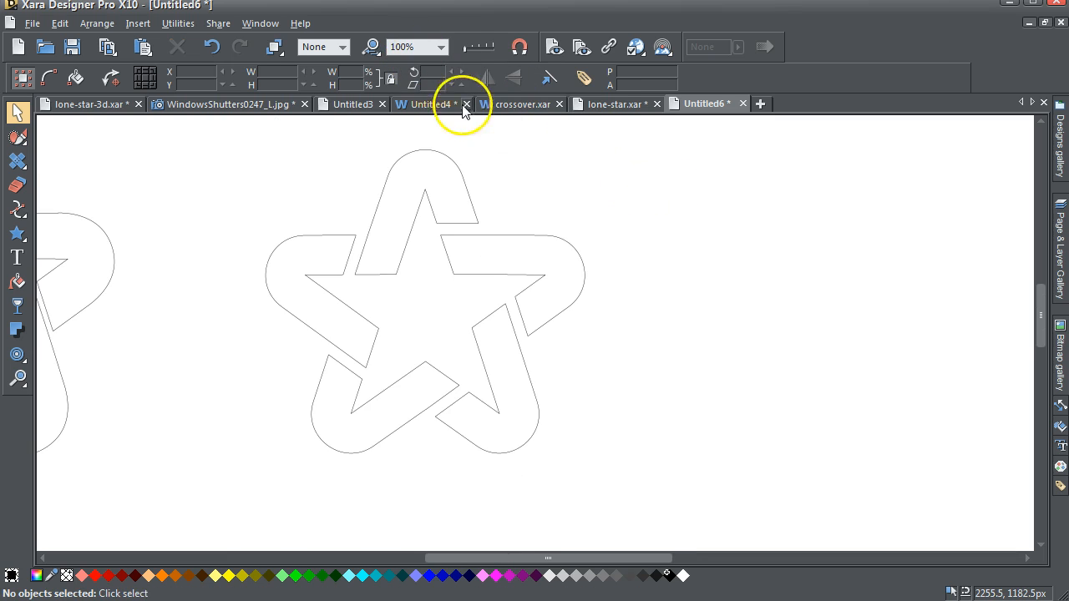
drag(474, 52, 526, 57)
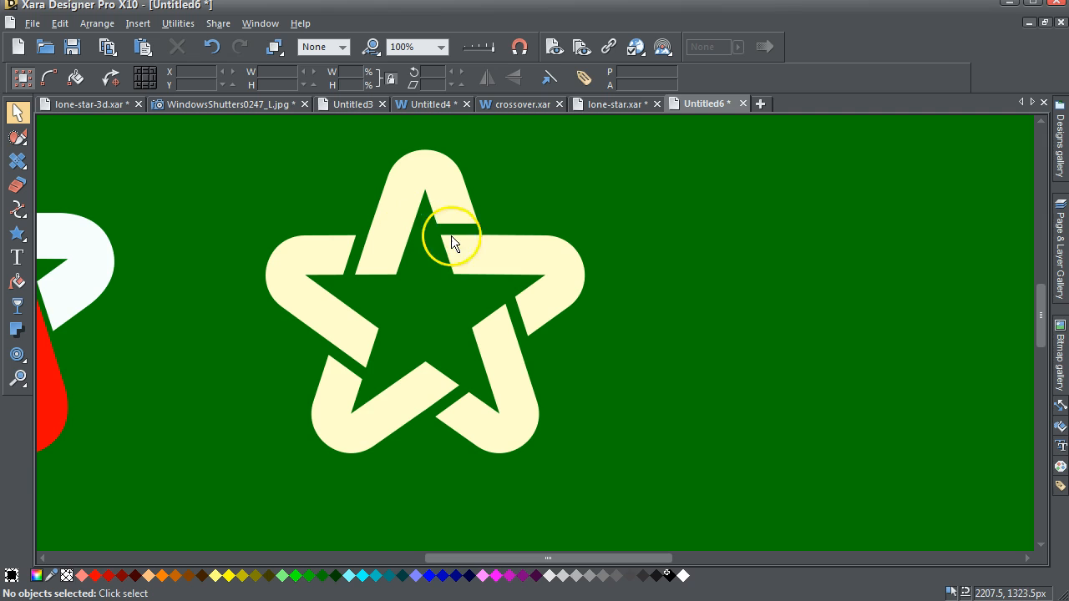
drag(566, 559, 492, 575)
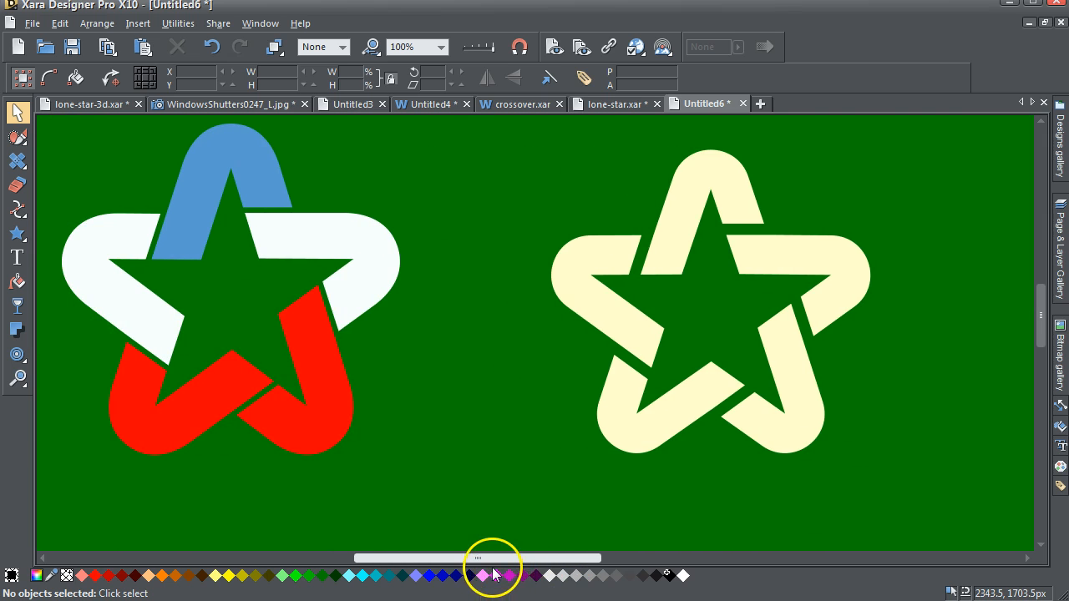
- Ungroup the cream star, break it into separate arm shapes and select the top arm
click(580, 283)
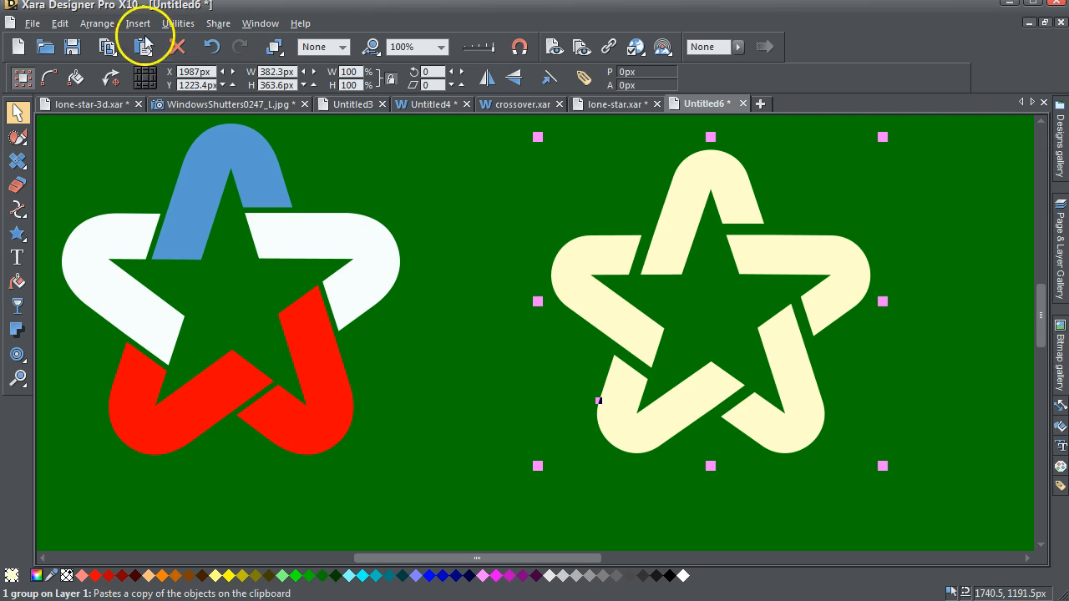
click(97, 23)
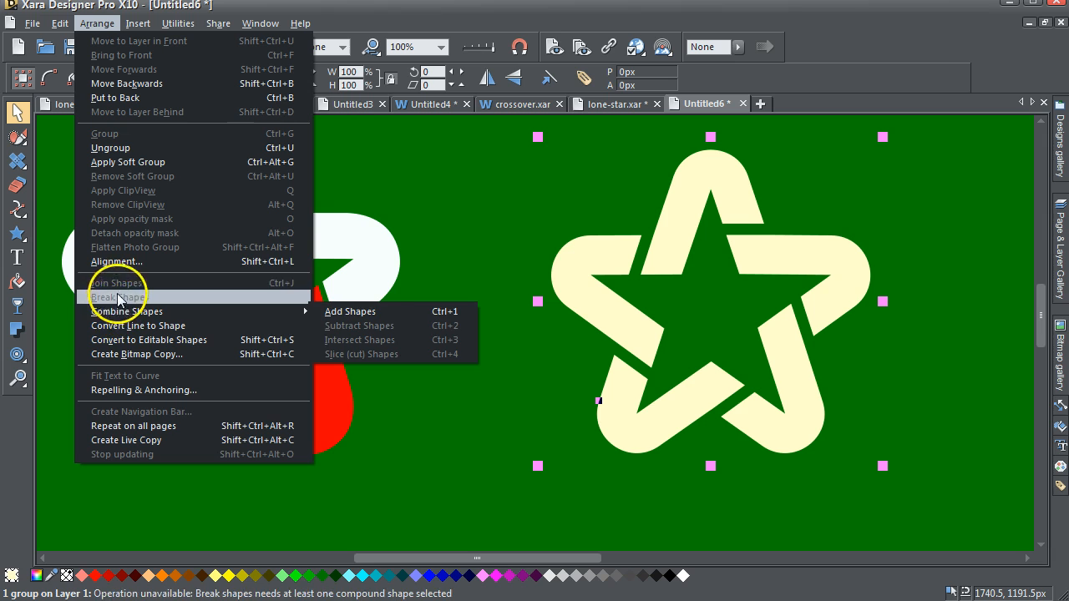
click(534, 209)
click(639, 241)
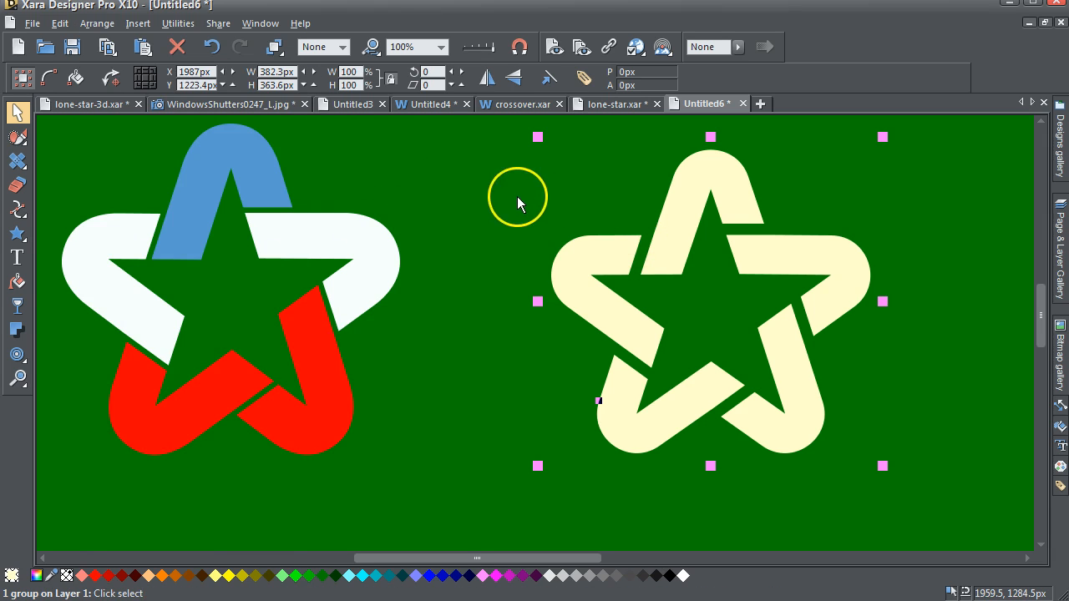
click(97, 24)
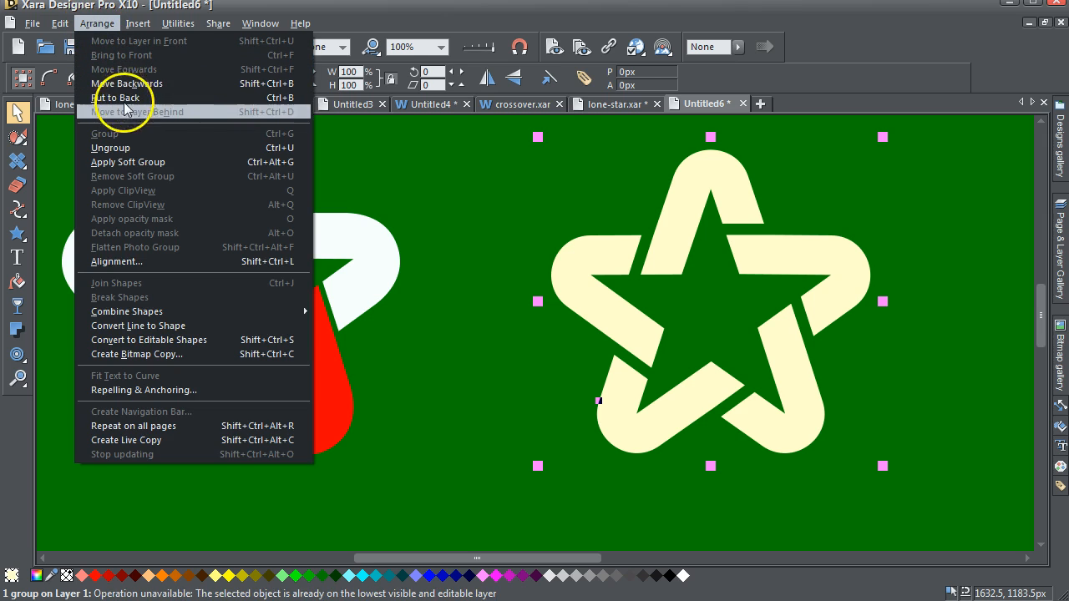
click(126, 147)
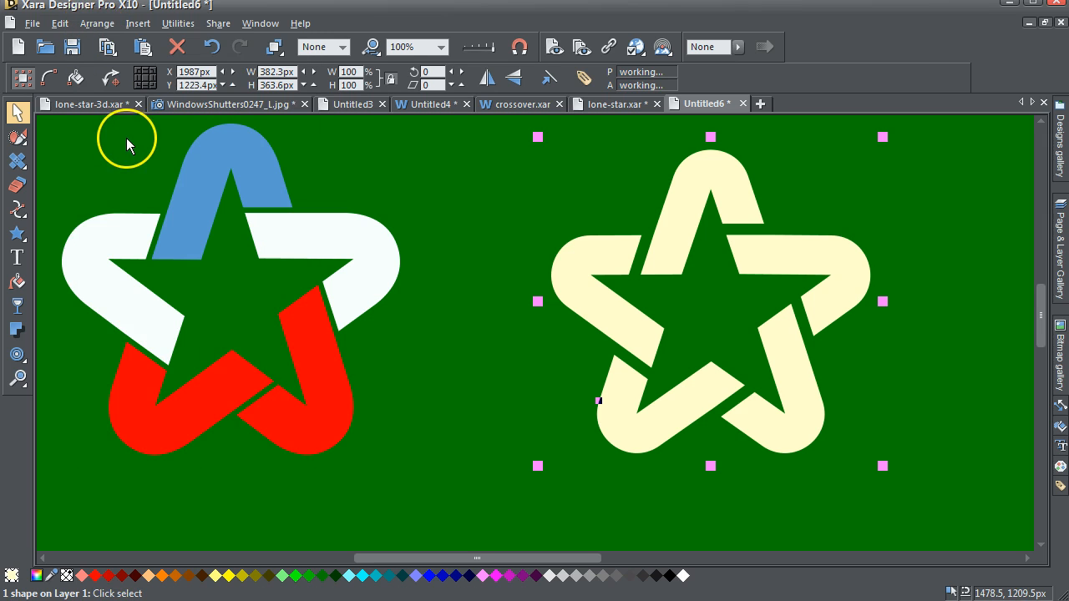
click(97, 23)
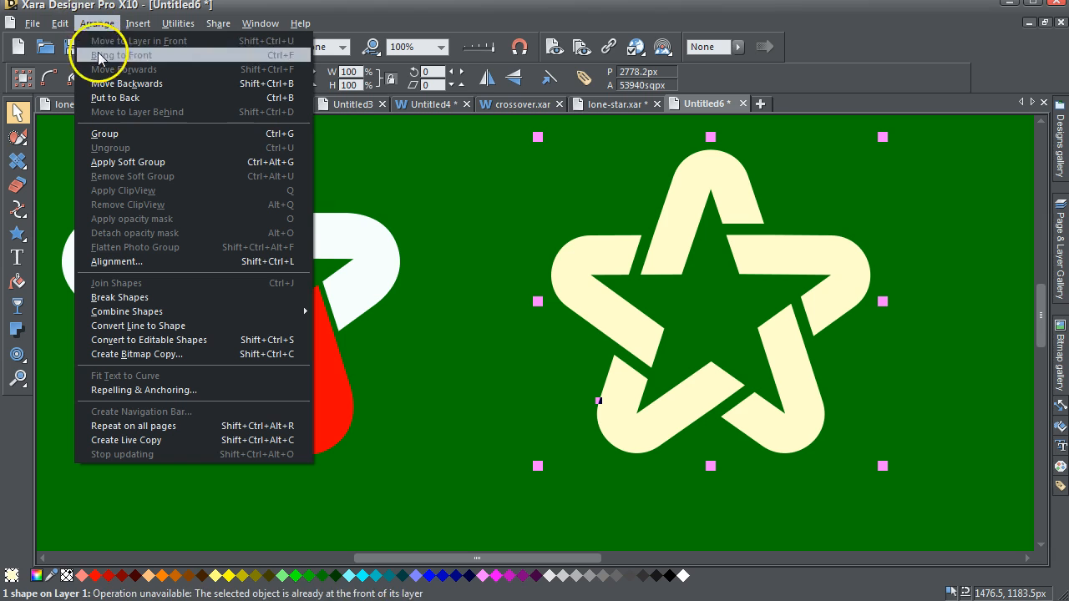
click(119, 297)
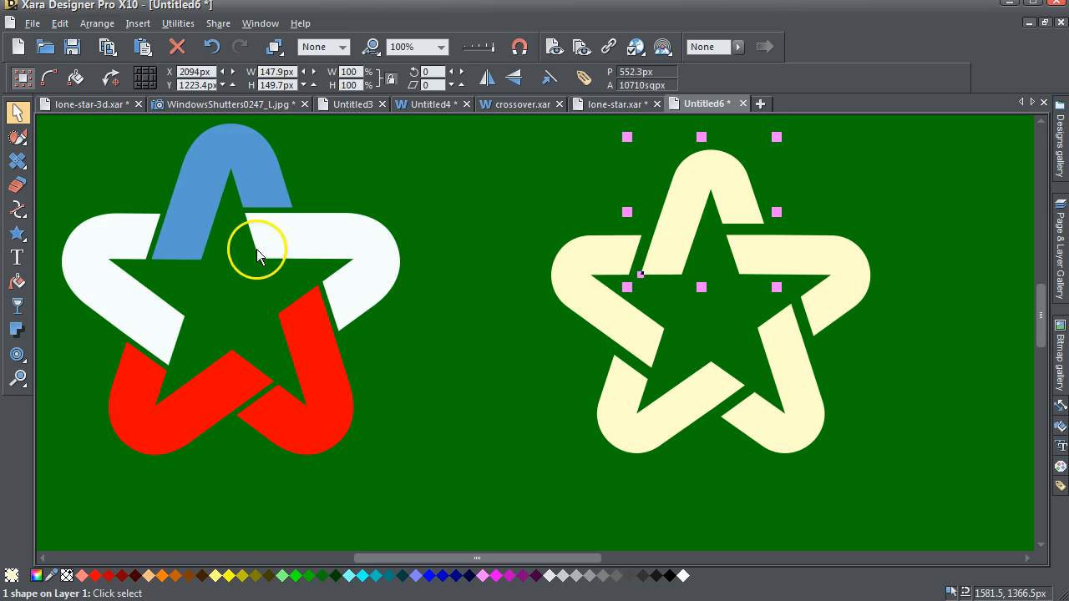
click(659, 212)
click(668, 217)
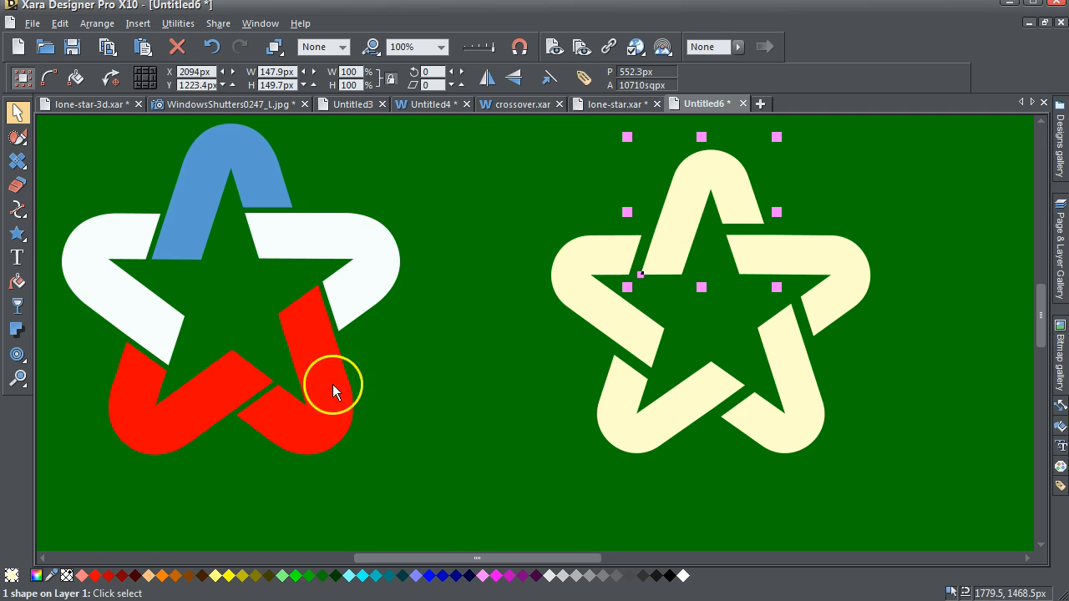
- Color the new star's top arm with the original star's blue, and fill its left and right arms with yellow
drag(52, 576, 247, 167)
click(543, 226)
click(582, 244)
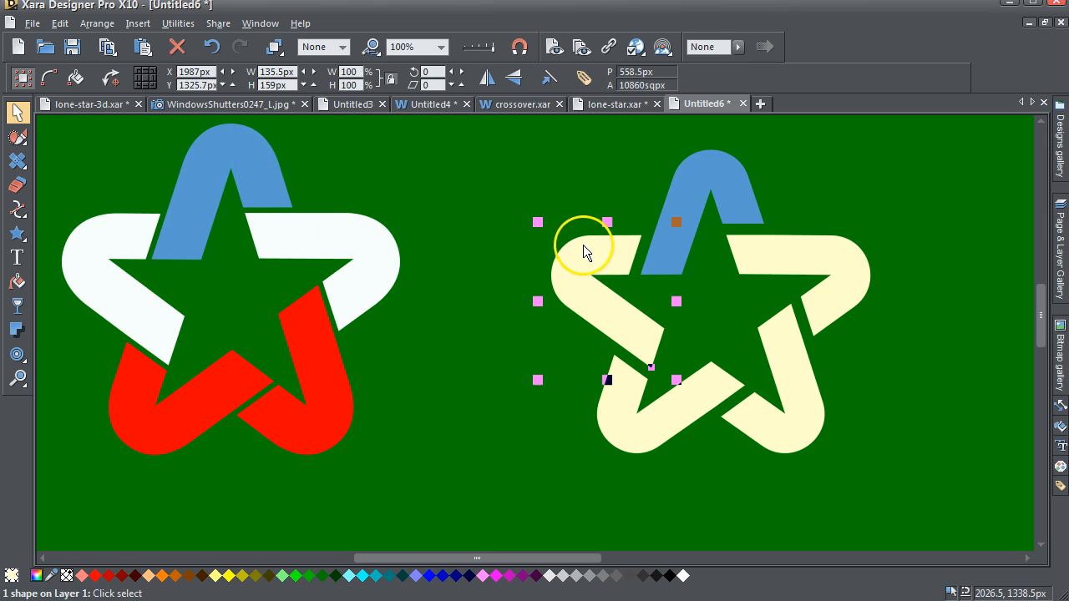
shift+click(775, 263)
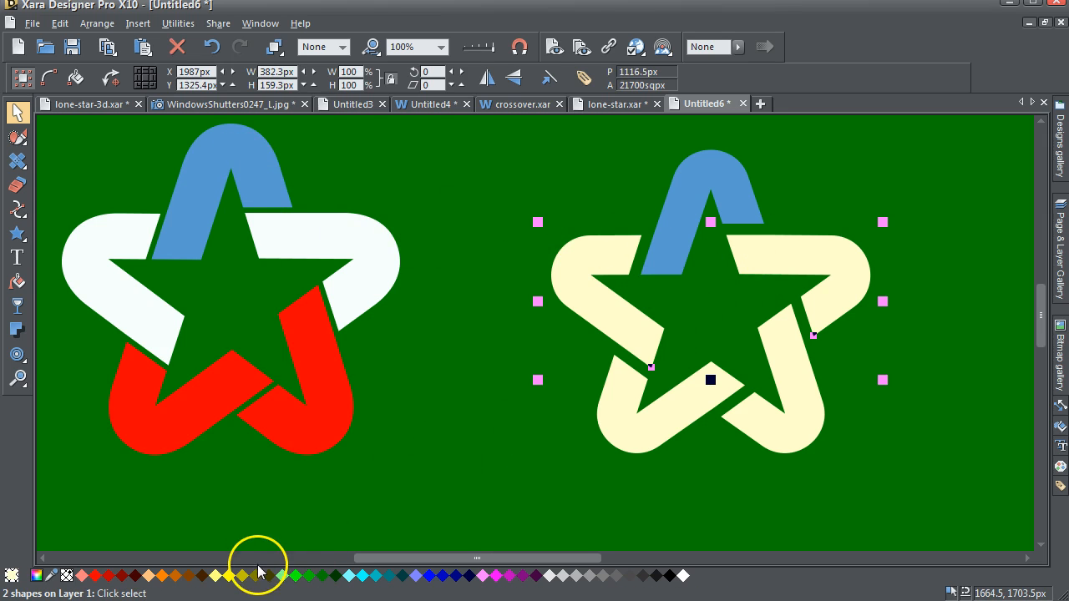
click(227, 576)
click(517, 317)
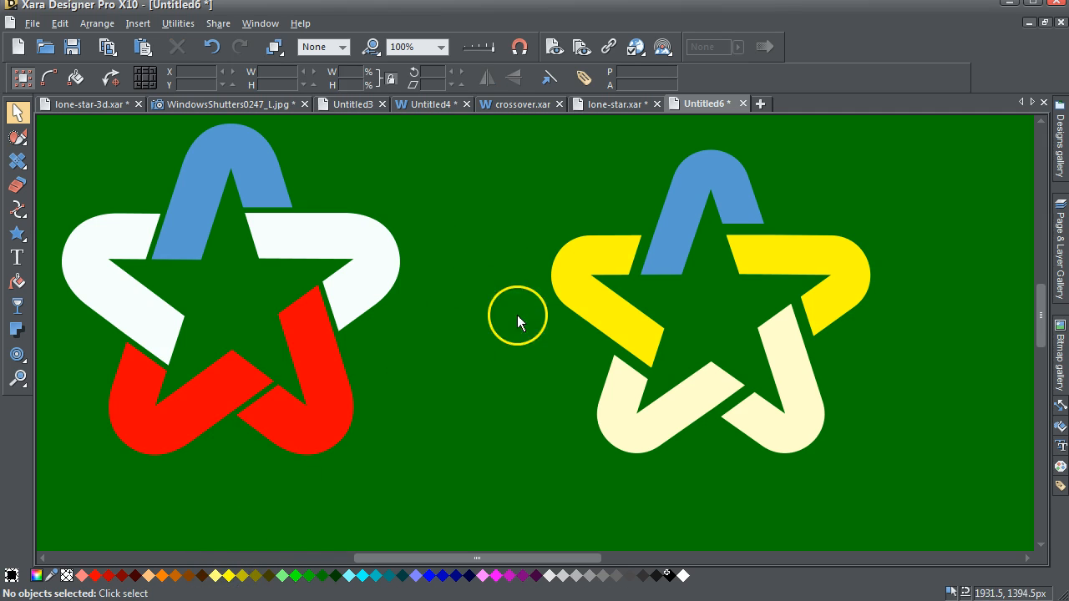
- Color the two lower arms with the original star's red and group all five arms of the new star
click(626, 388)
shift+click(800, 397)
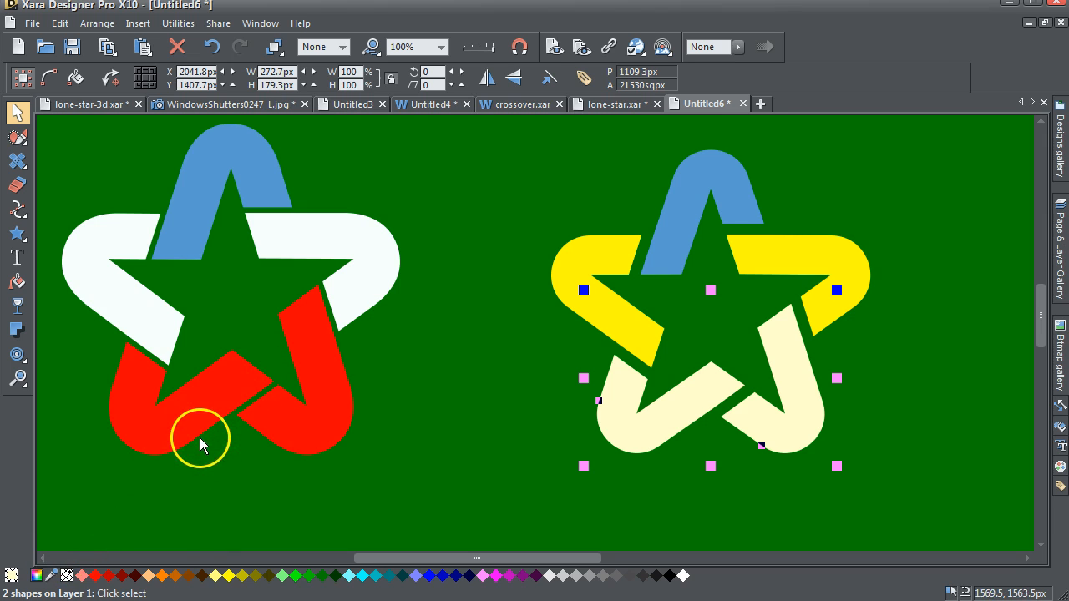
drag(51, 577, 334, 386)
click(478, 347)
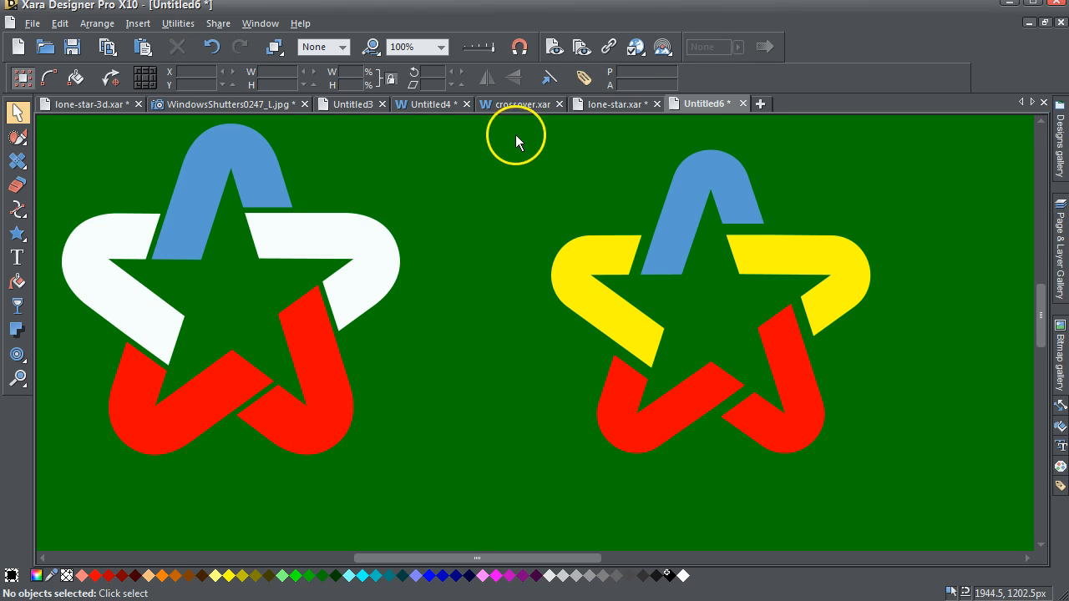
drag(512, 125, 941, 511)
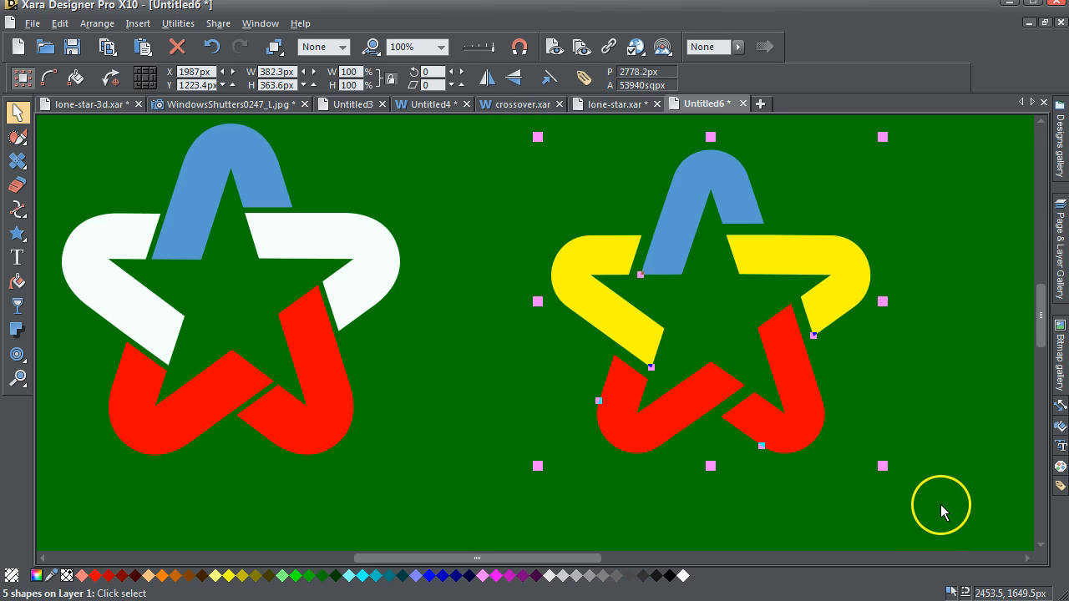
key(ctrl+g)
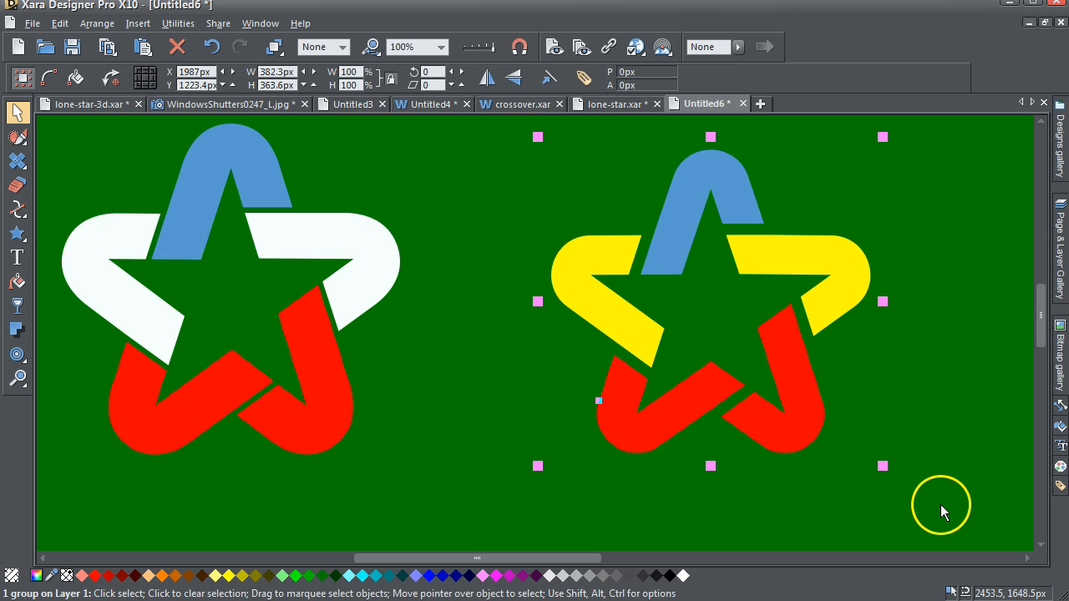
- Compare the recreated star with the original at different magnifications, including 100%, and inspect each one separately
click(372, 46)
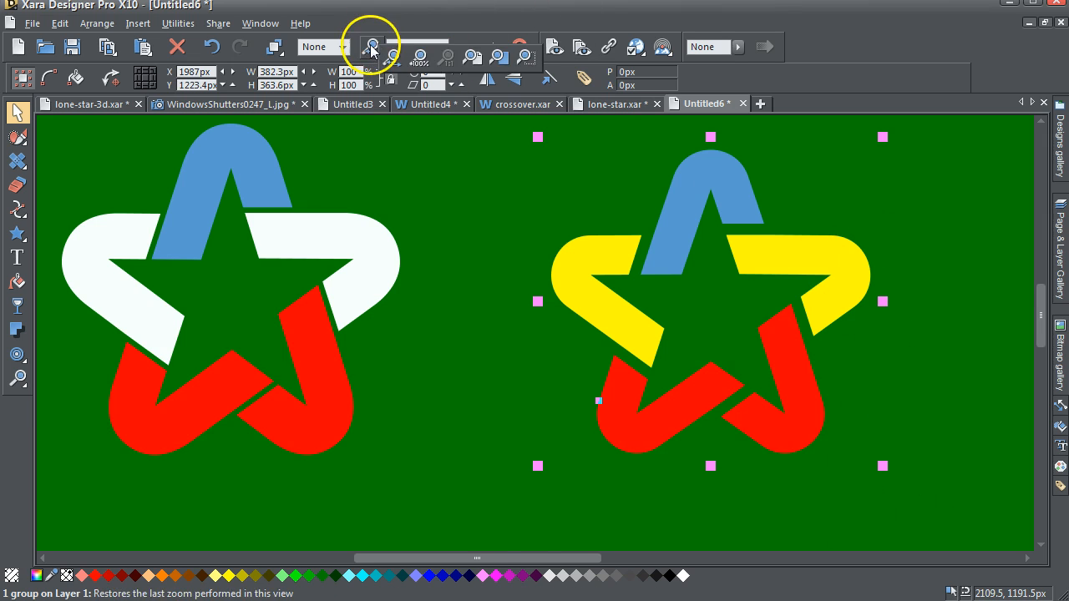
click(392, 56)
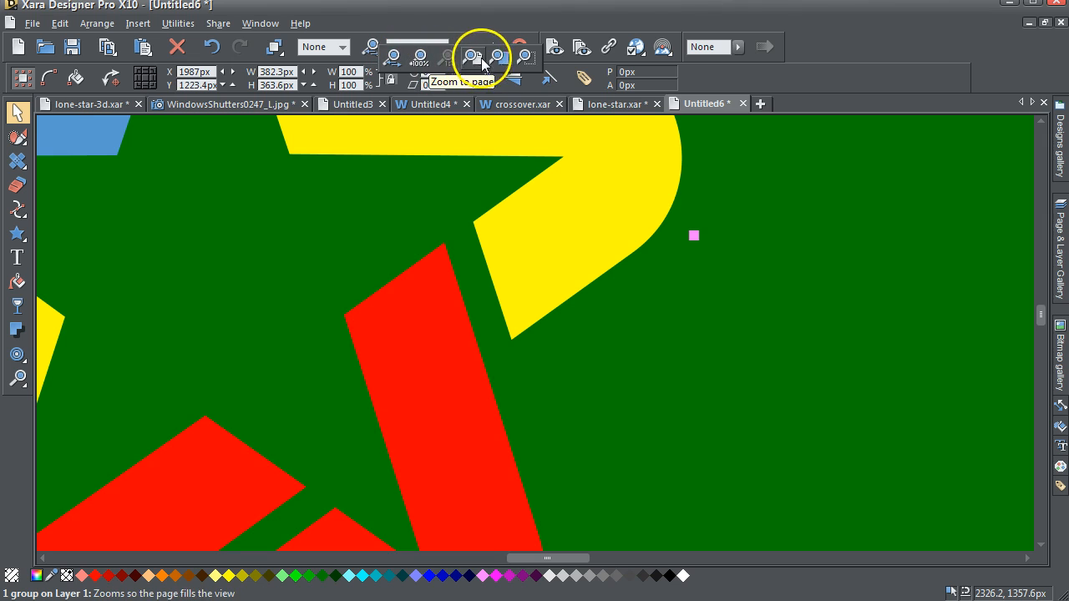
click(507, 66)
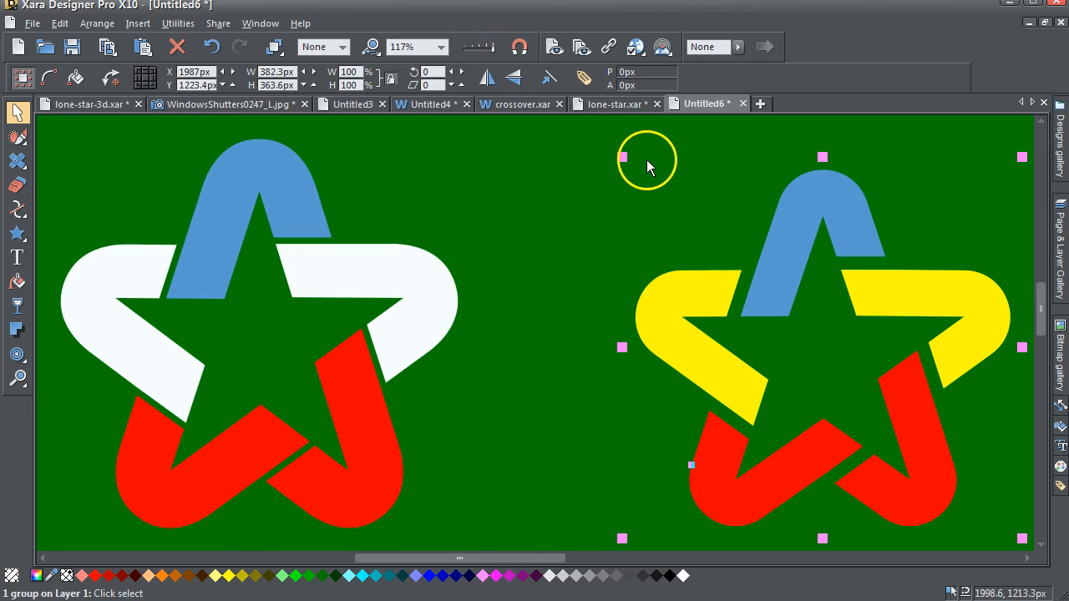
click(441, 46)
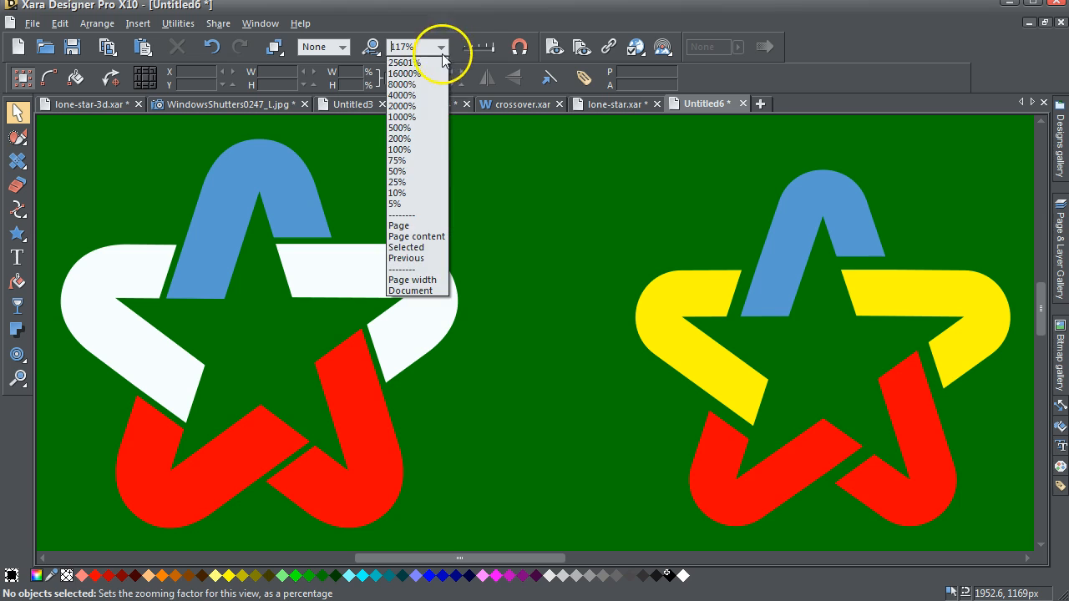
click(429, 150)
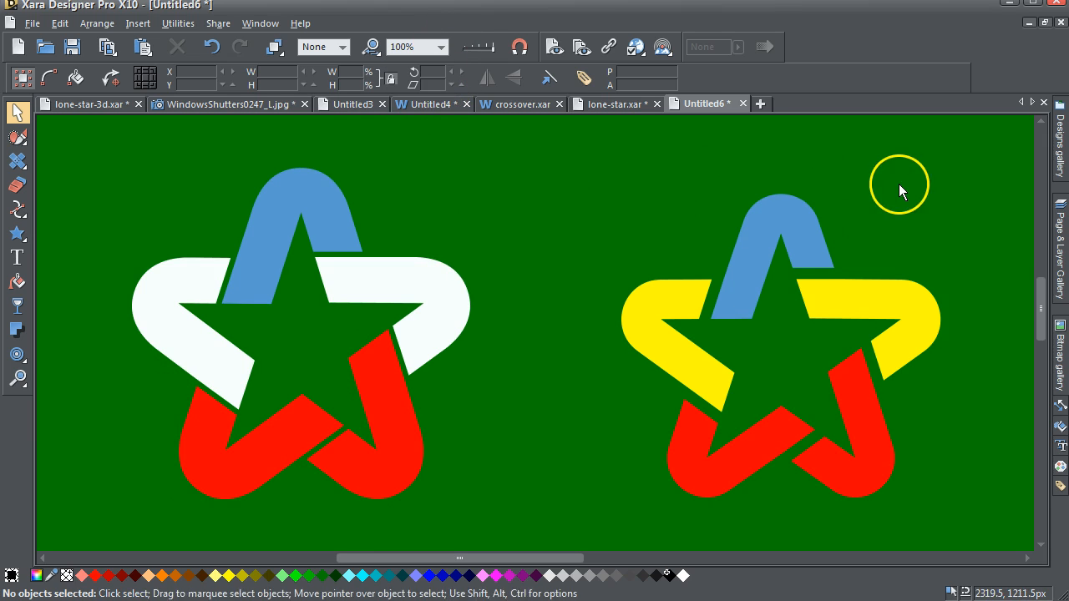
click(823, 248)
click(573, 187)
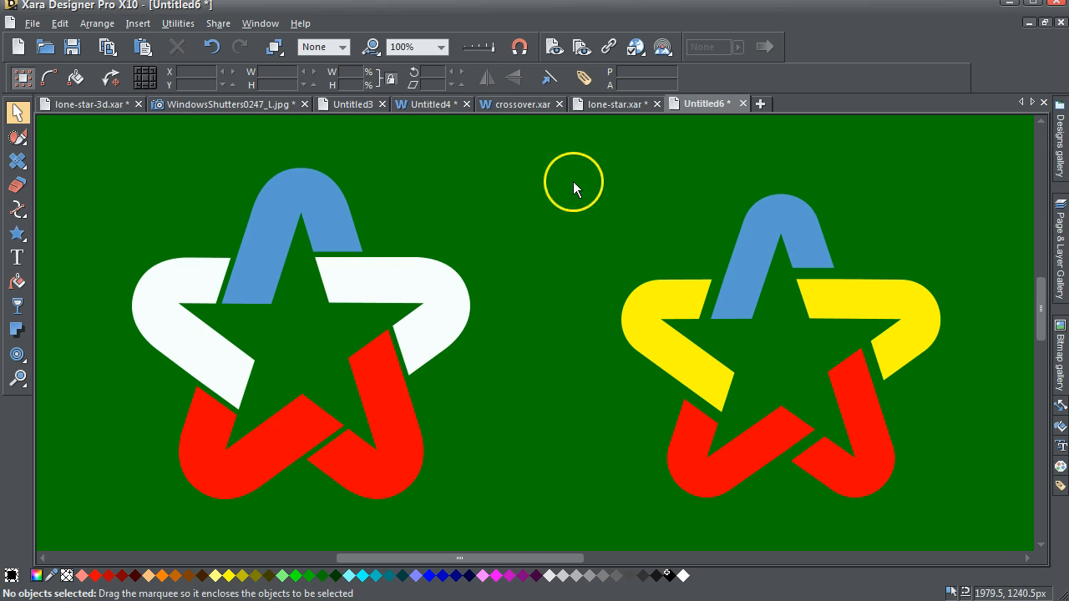
drag(1014, 459, 1040, 535)
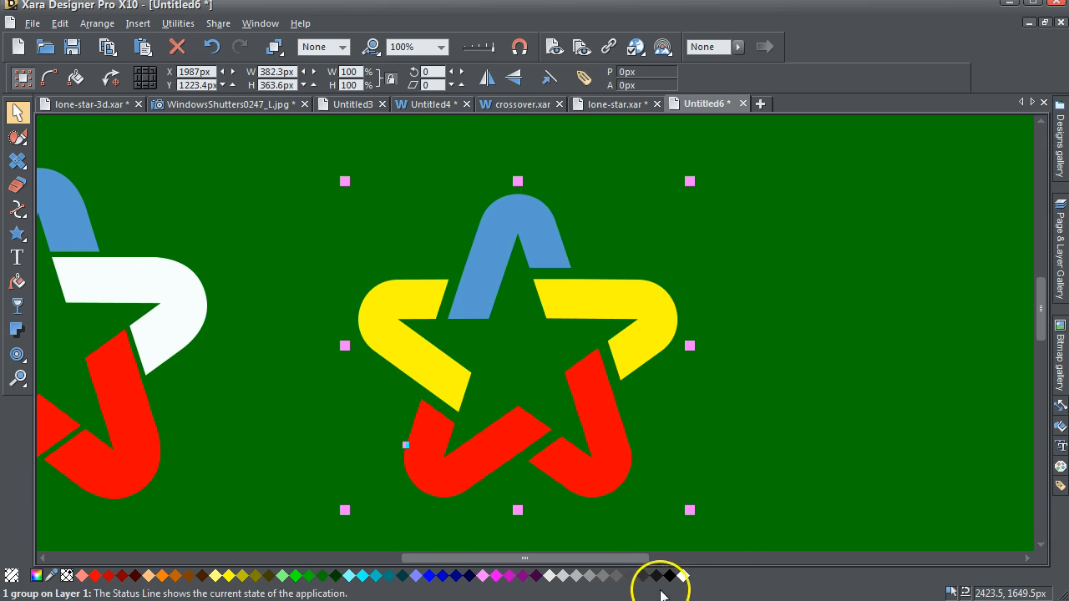
drag(624, 559, 491, 451)
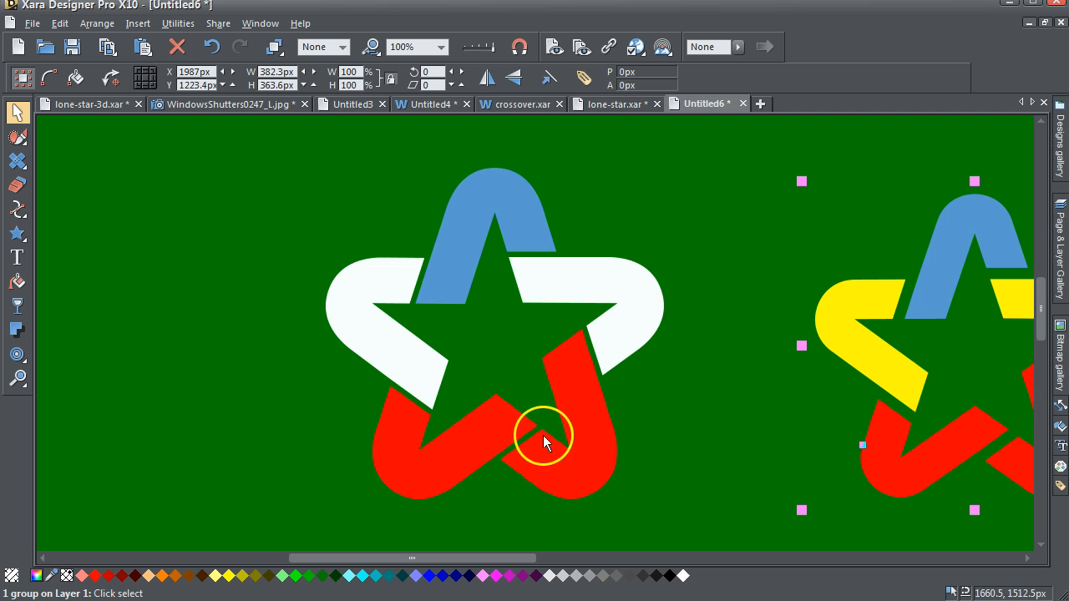
drag(516, 556, 622, 557)
- Apply a 3D extrusion to the grouped star and set its bevel type to None
click(598, 472)
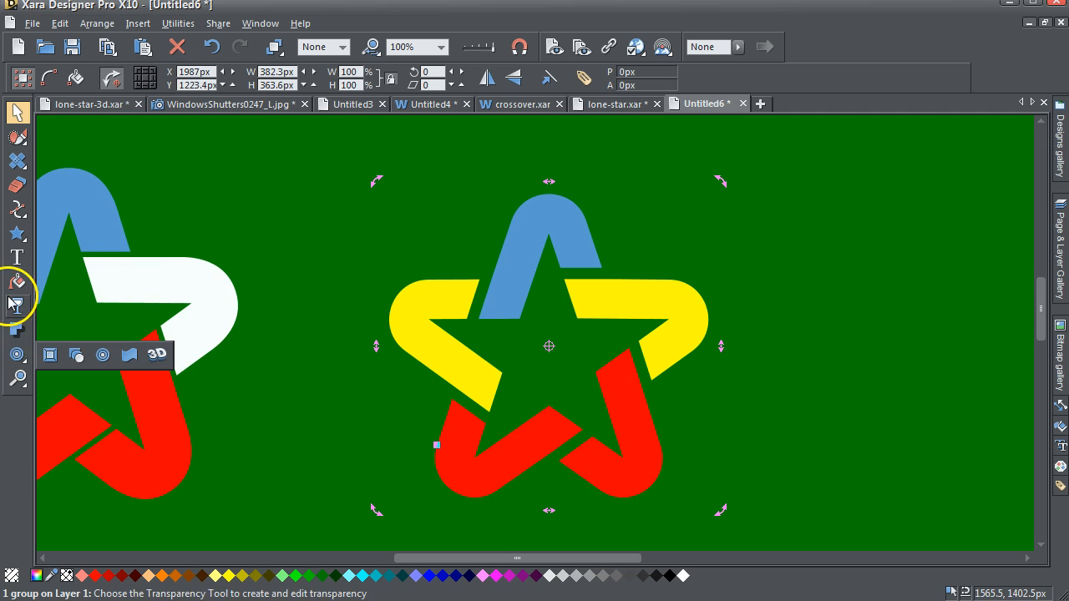
click(157, 354)
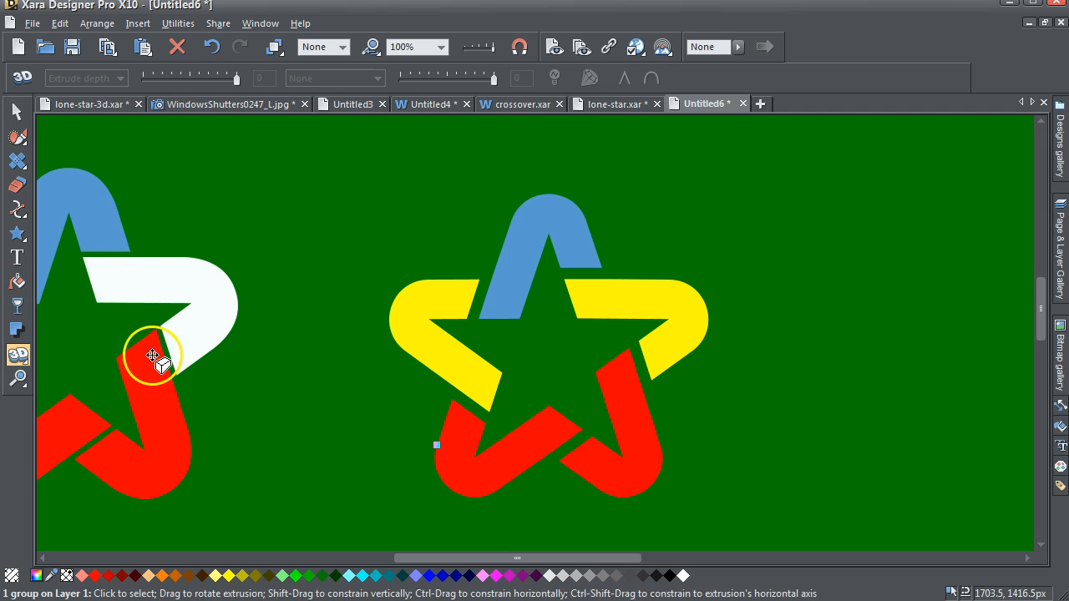
click(22, 78)
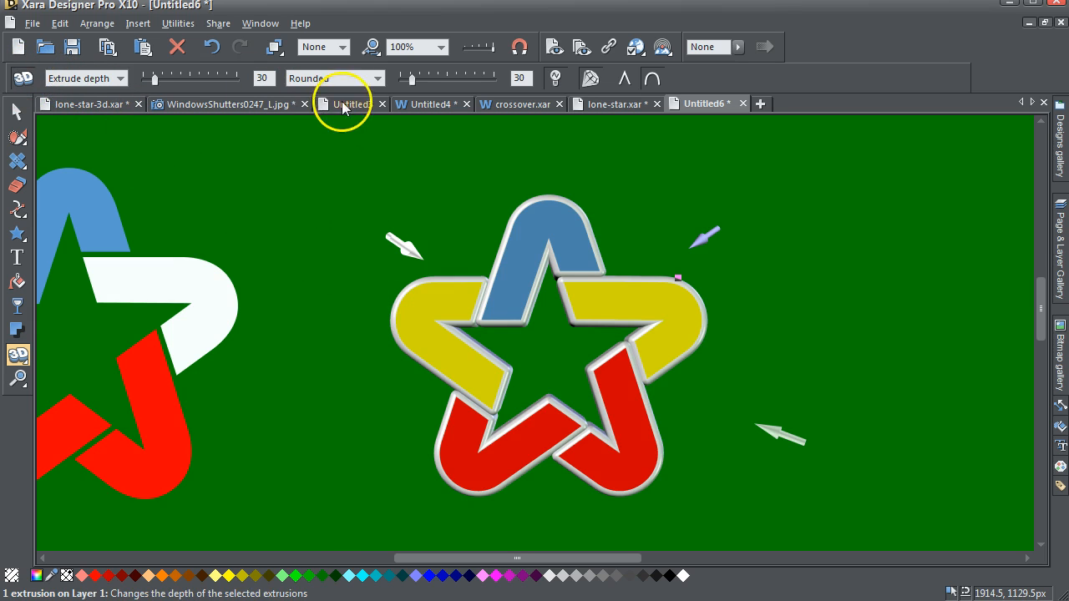
click(379, 79)
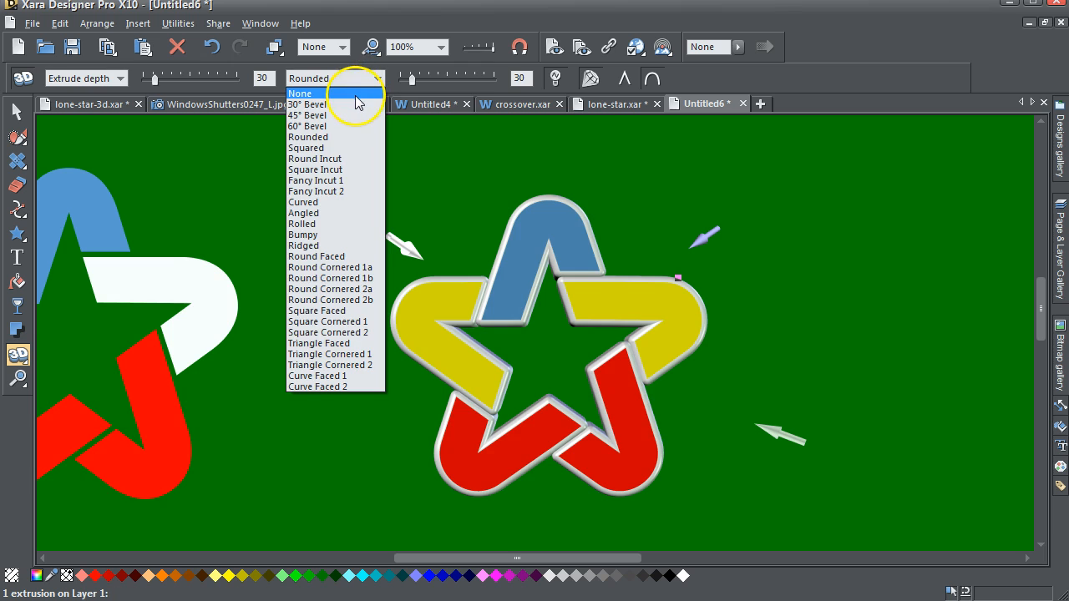
click(361, 94)
- Tilt the extruded star to expose its lower and right sides, set the extrude depth to 14 and deselect it
drag(434, 307, 407, 254)
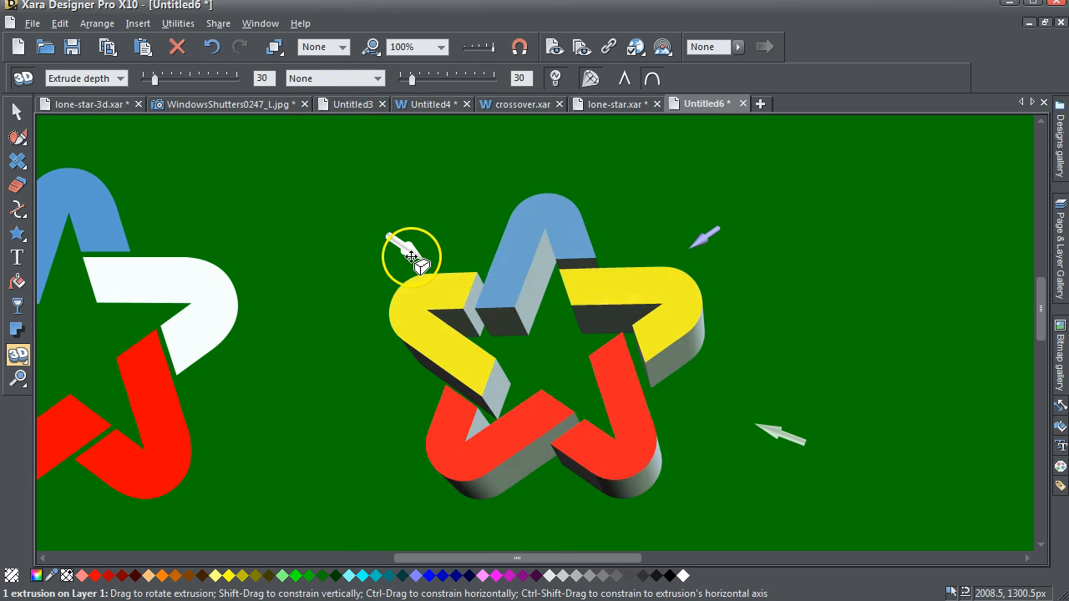
mouse_move(668, 368)
mouse_down()
mouse_move(671, 358)
mouse_move(675, 375)
mouse_move(662, 359)
mouse_up()
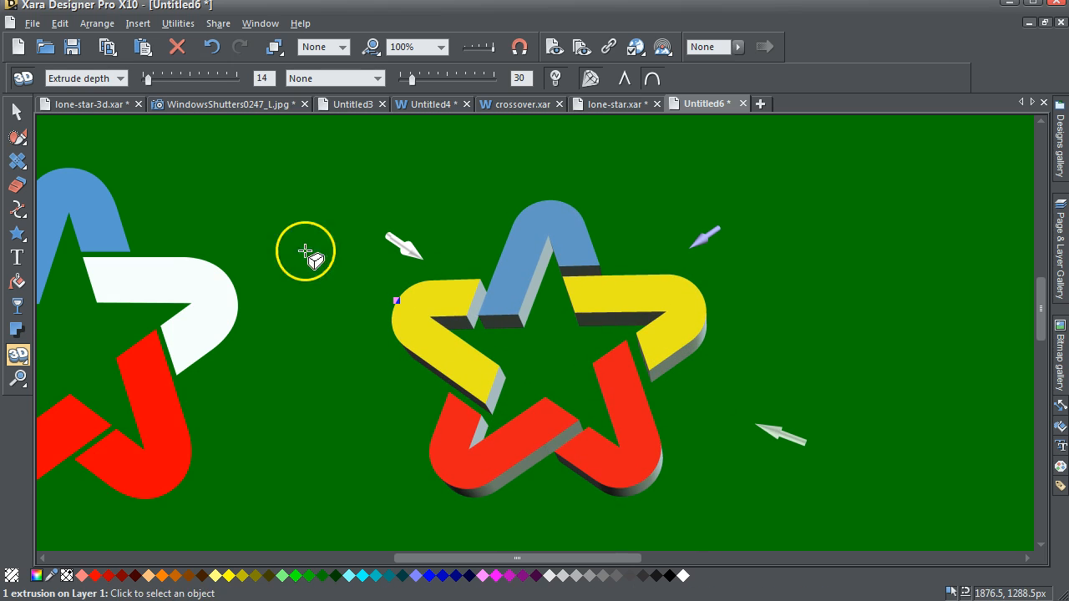
click(17, 111)
click(146, 172)
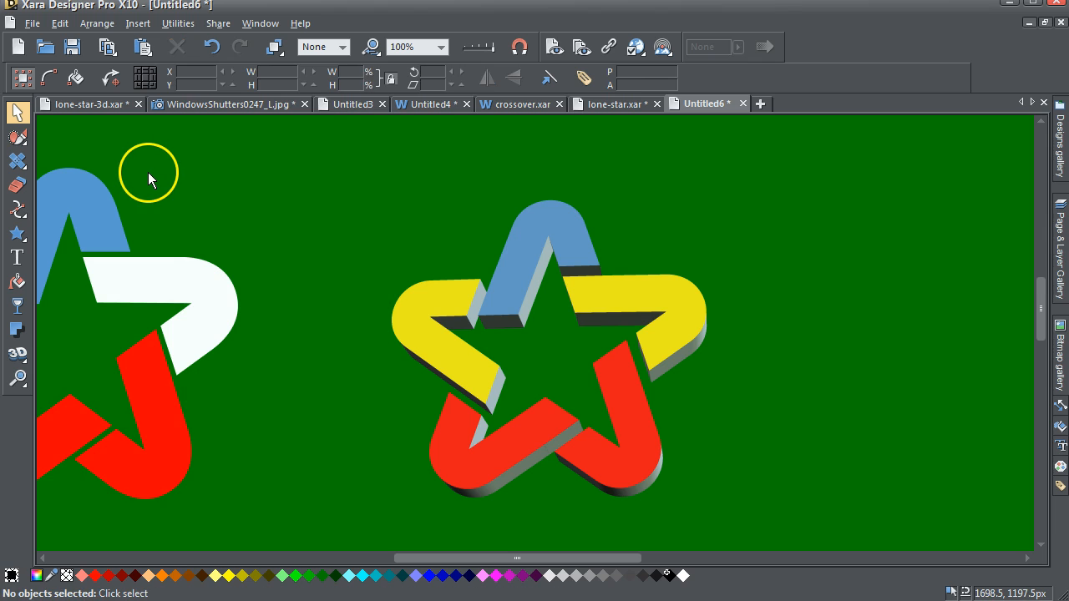